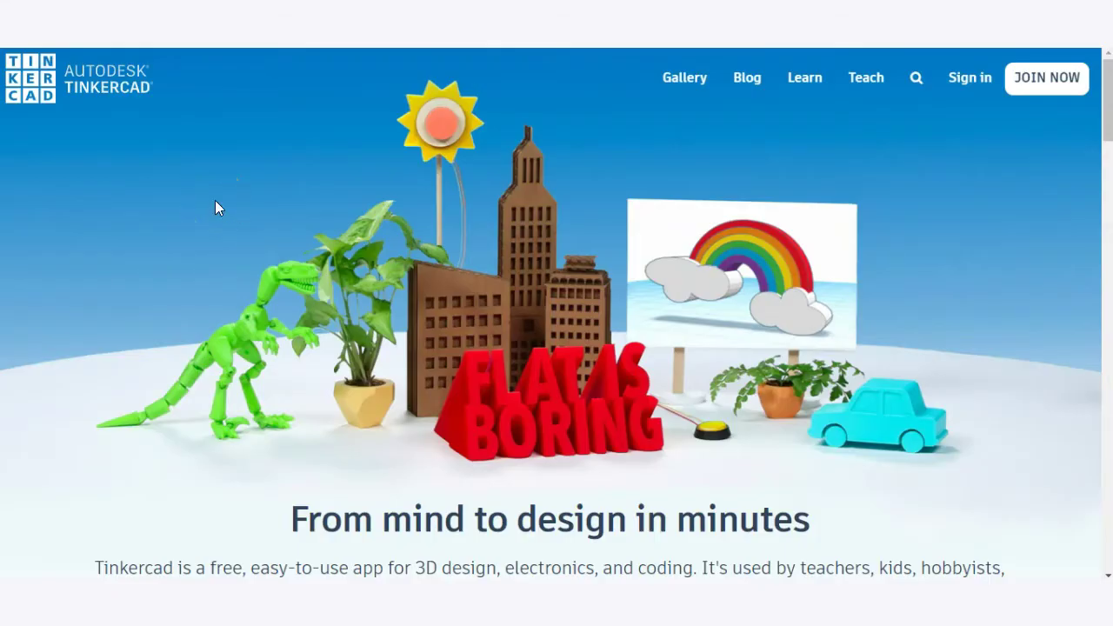
# - Start joining with a personal account and create a new 3D design
pyautogui.click(1032, 82)
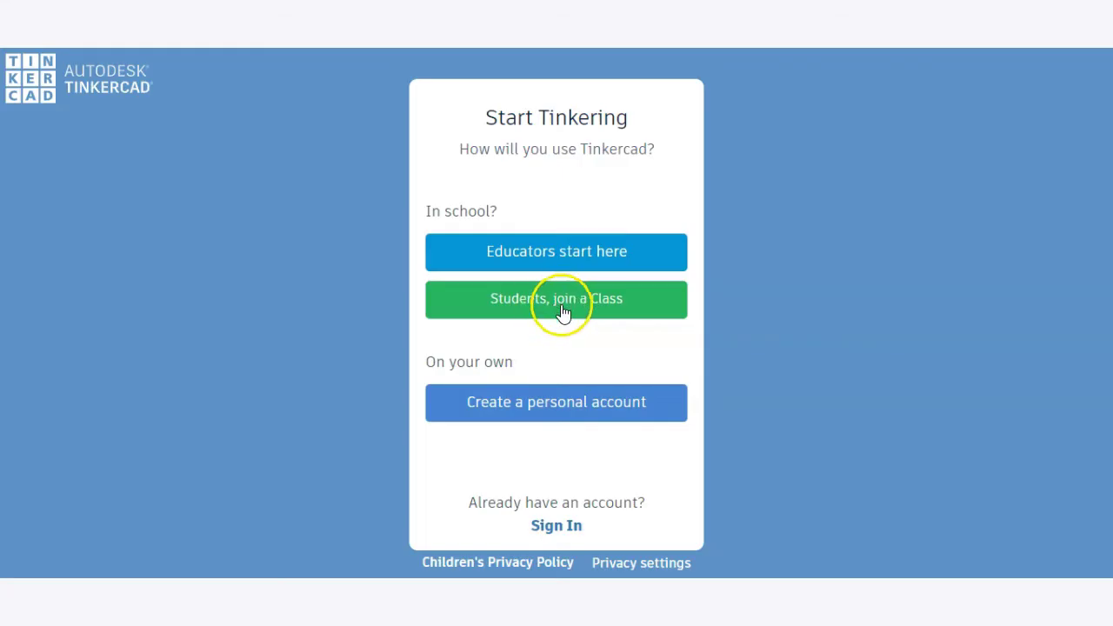
pyautogui.click(466, 415)
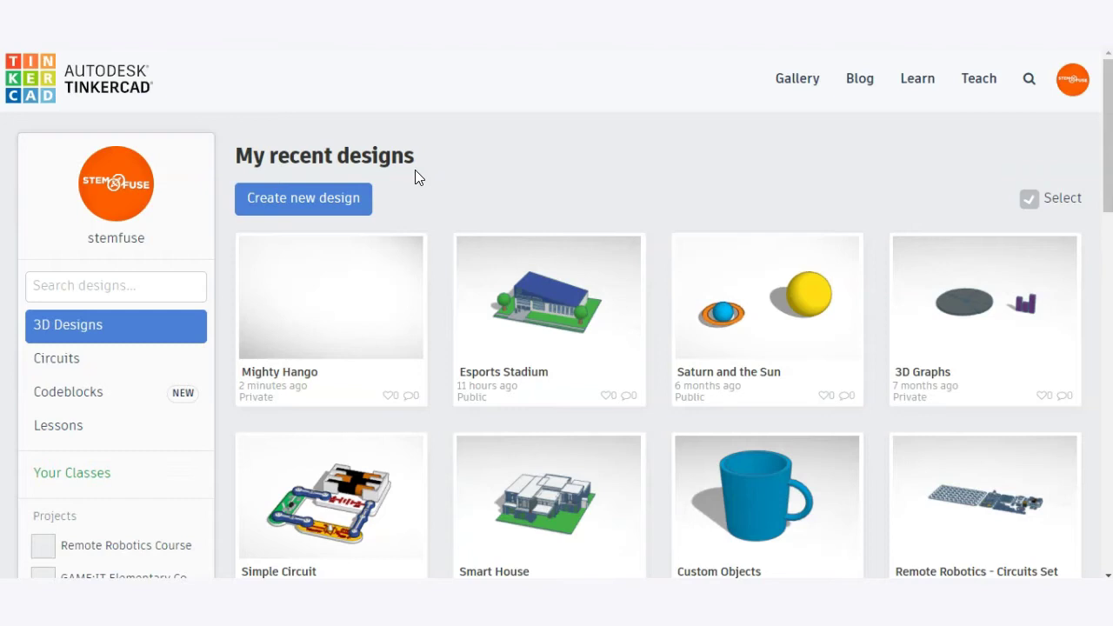
pyautogui.click(320, 200)
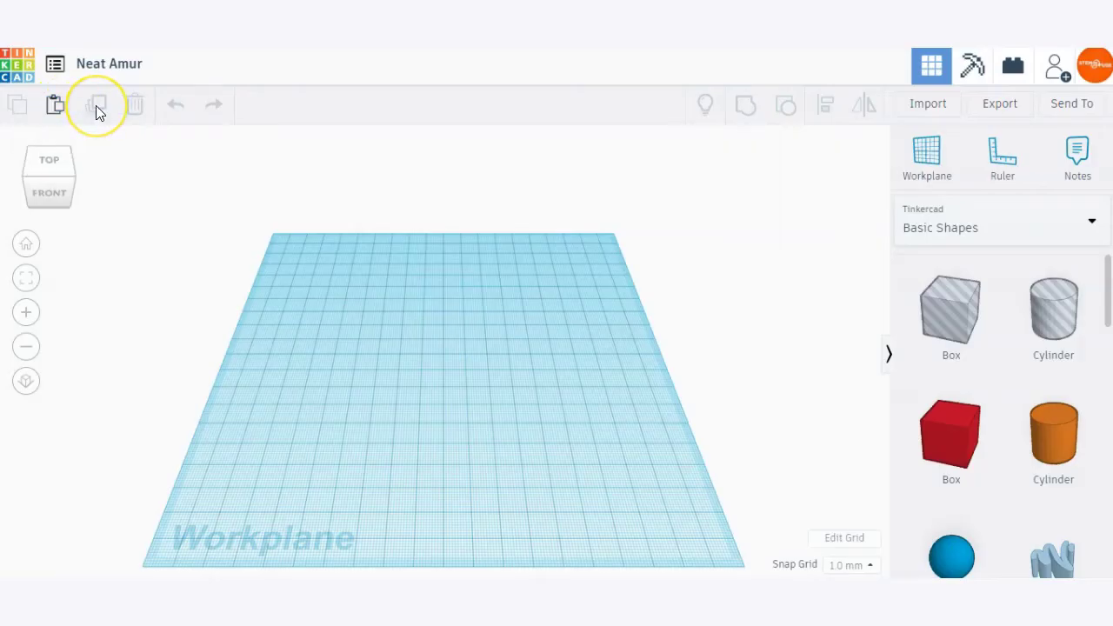
pyautogui.click(146, 107)
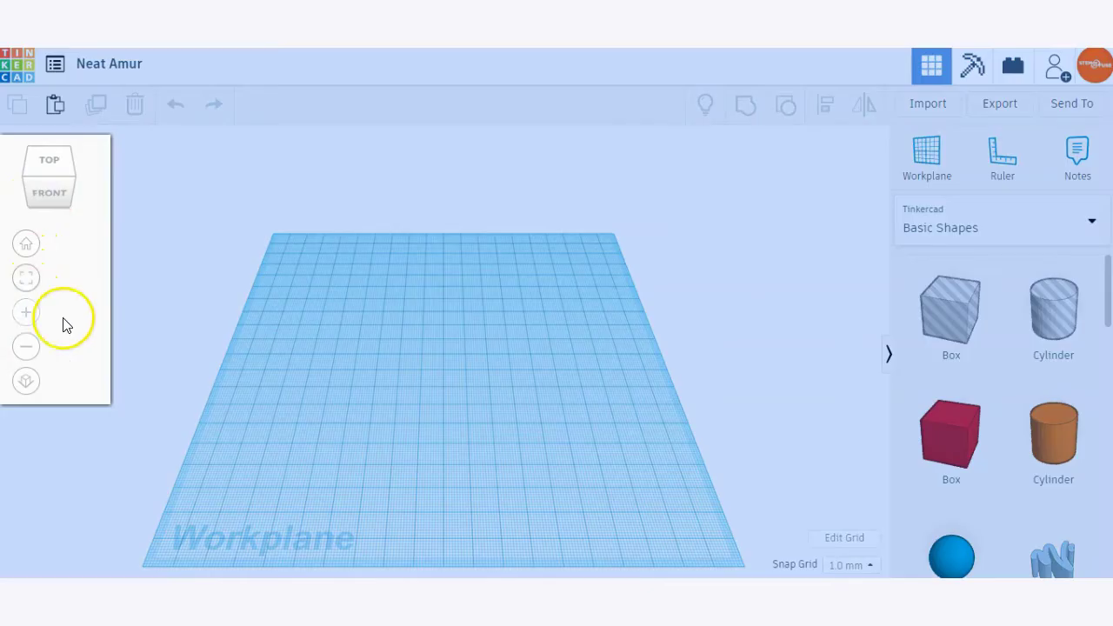
pyautogui.moveTo(517, 408); pyautogui.dragTo(582, 418, button='right')
pyautogui.click(26, 245)
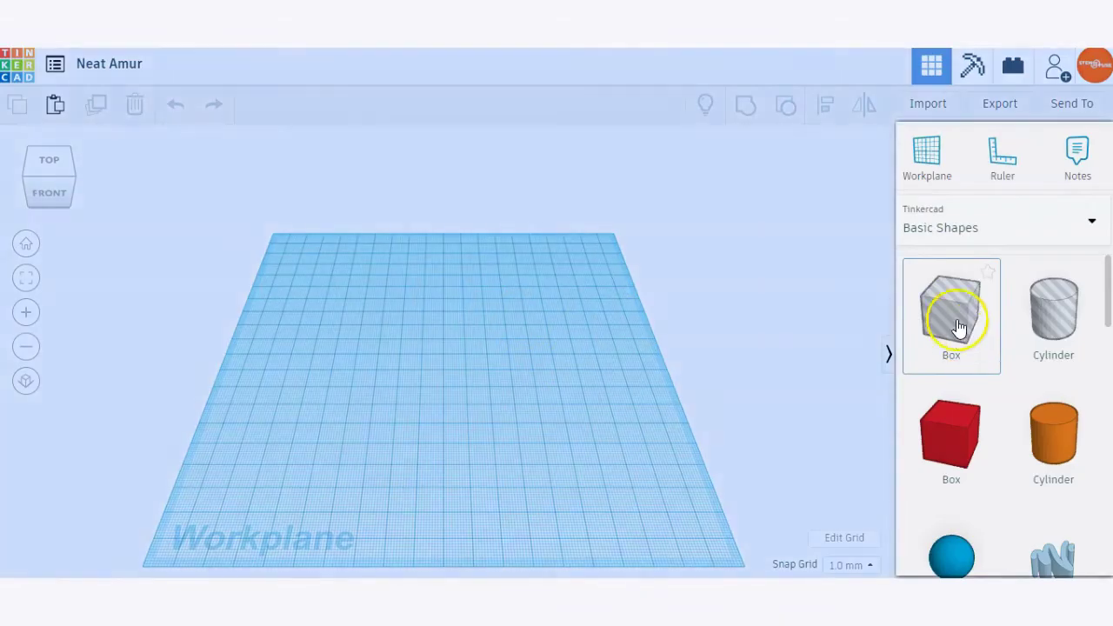
pyautogui.click(946, 228)
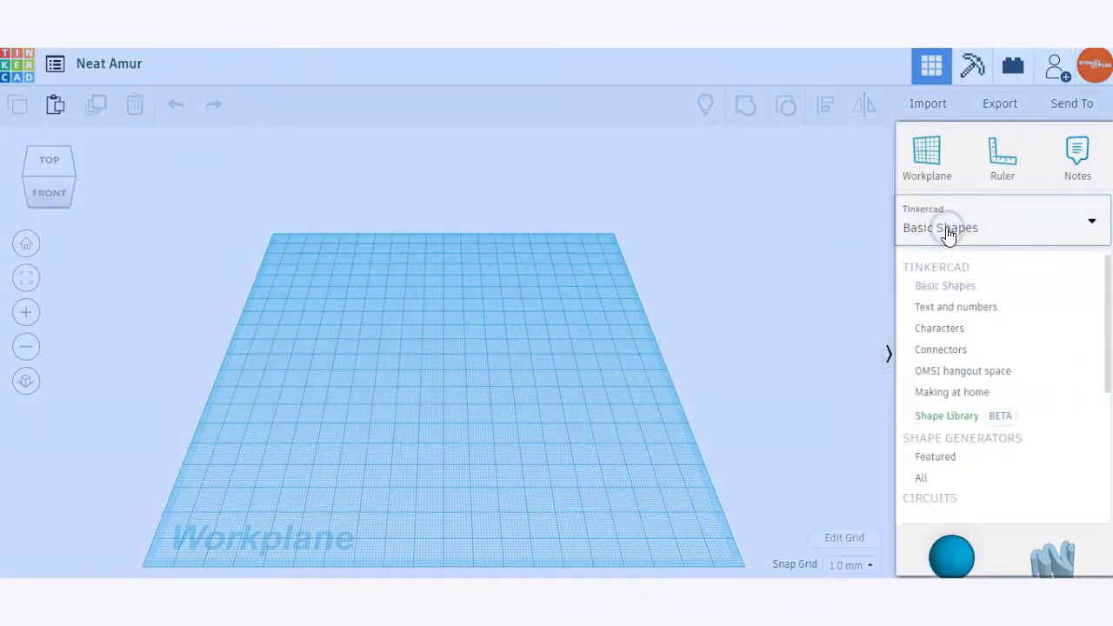
pyautogui.click(996, 228)
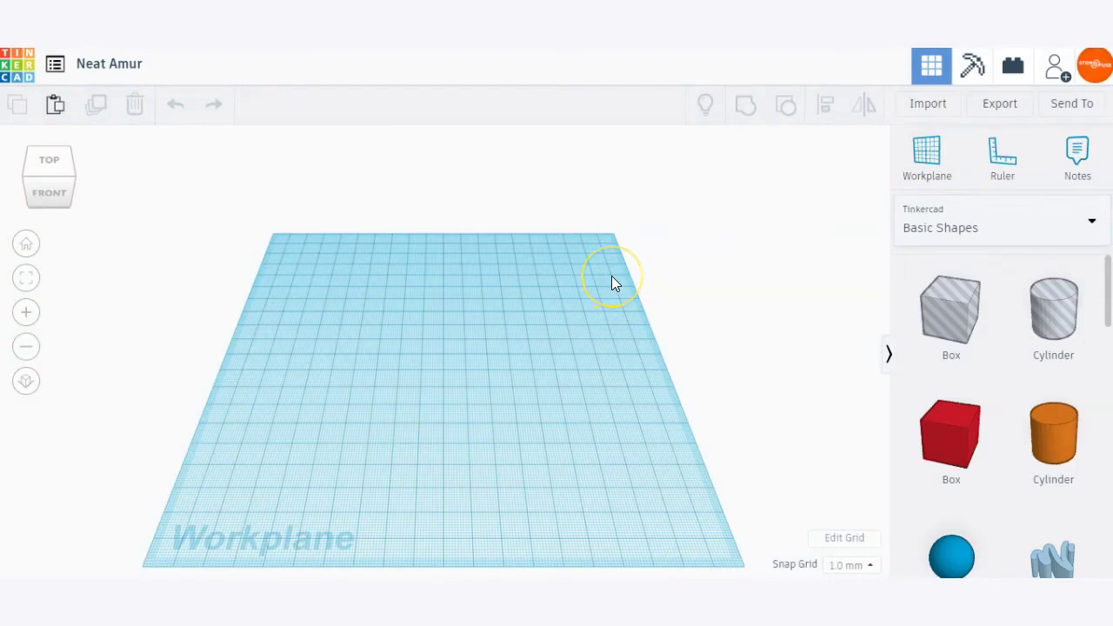
# - Place a solid red box from the basic shapes near the middle of the workplane and select it
pyautogui.moveTo(975, 447); pyautogui.dragTo(454, 369)
pyautogui.click(564, 376)
pyautogui.moveTo(524, 454); pyautogui.dragTo(405, 450, button='right')
pyautogui.click(441, 365)
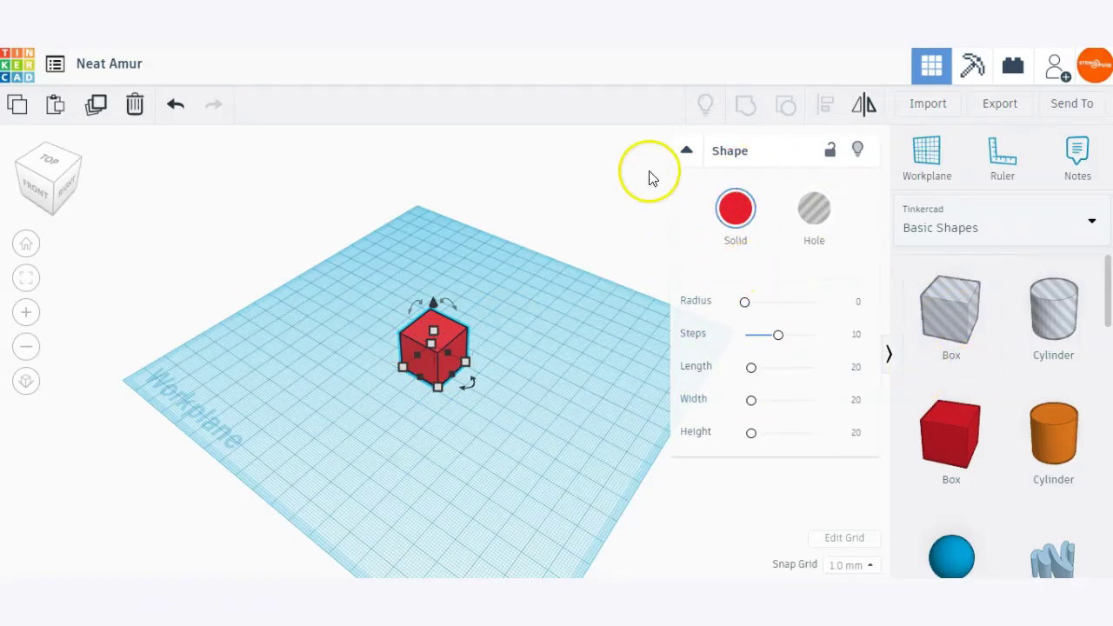
# - Check the red box's length, width and height dimensions at its base corners and above its top face
pyautogui.scroll(3, 583, 361)
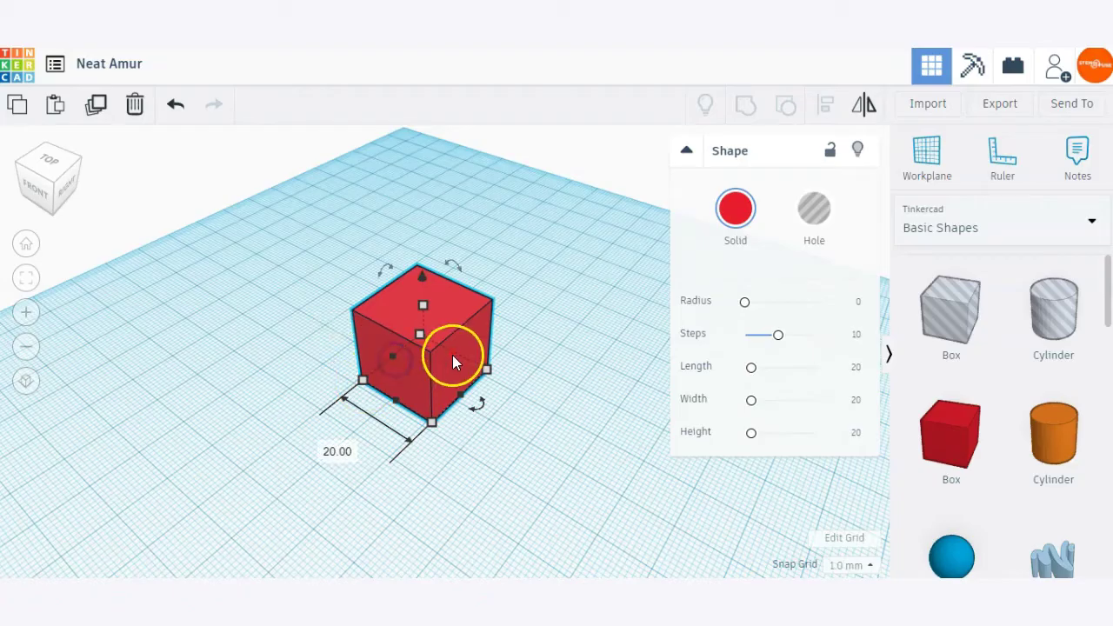
pyautogui.click(488, 368)
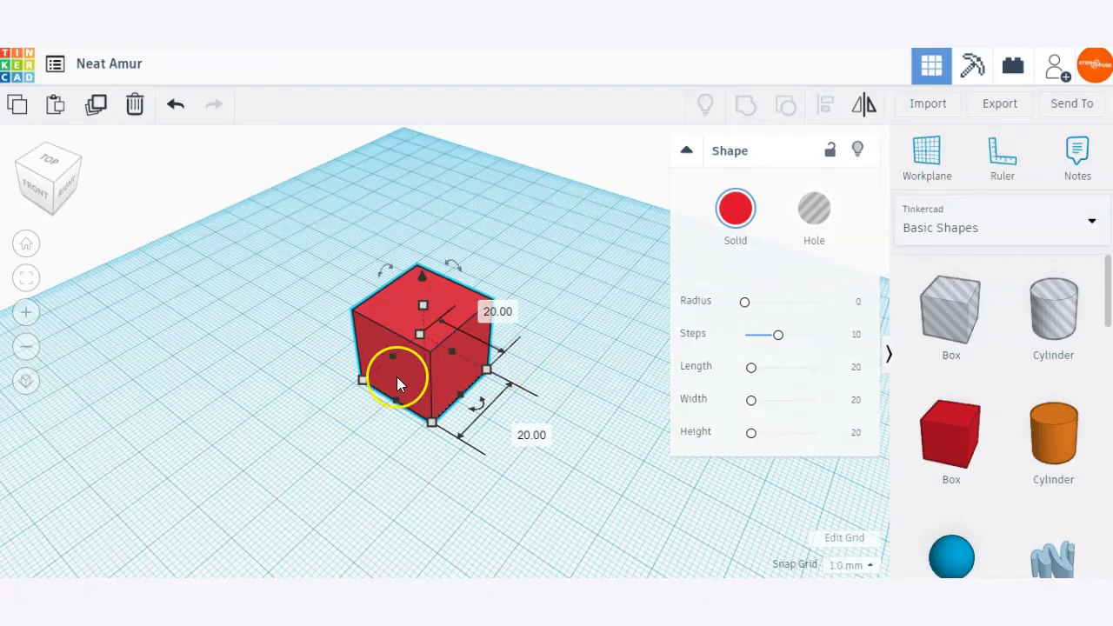
pyautogui.click(363, 381)
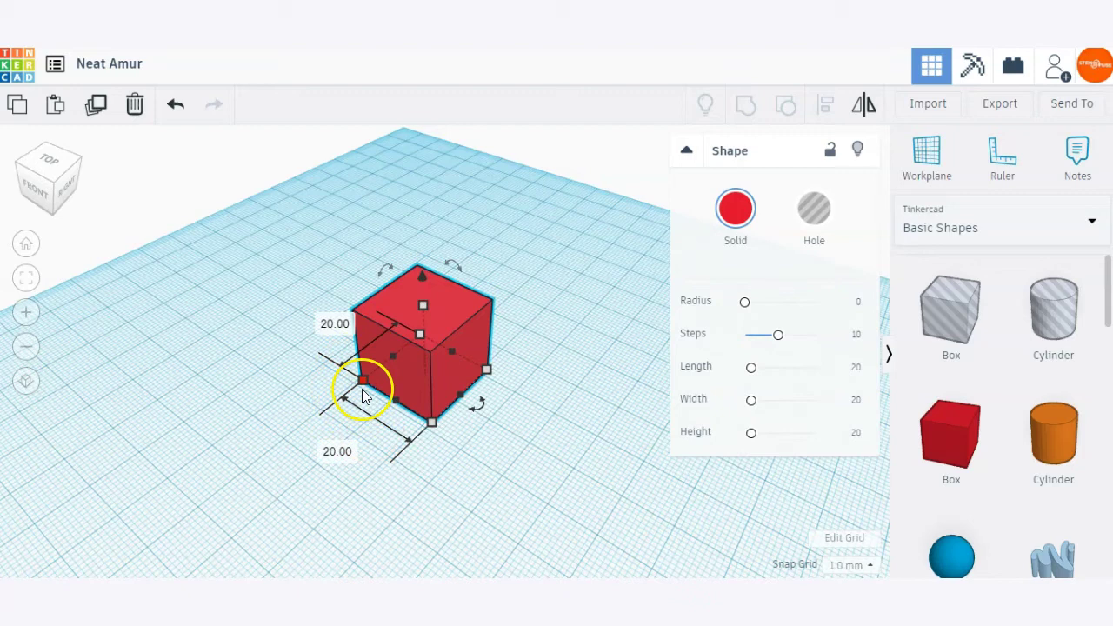
pyautogui.moveTo(449, 373); pyautogui.dragTo(473, 324, button='right')
pyautogui.moveTo(427, 277); pyautogui.dragTo(471, 278)
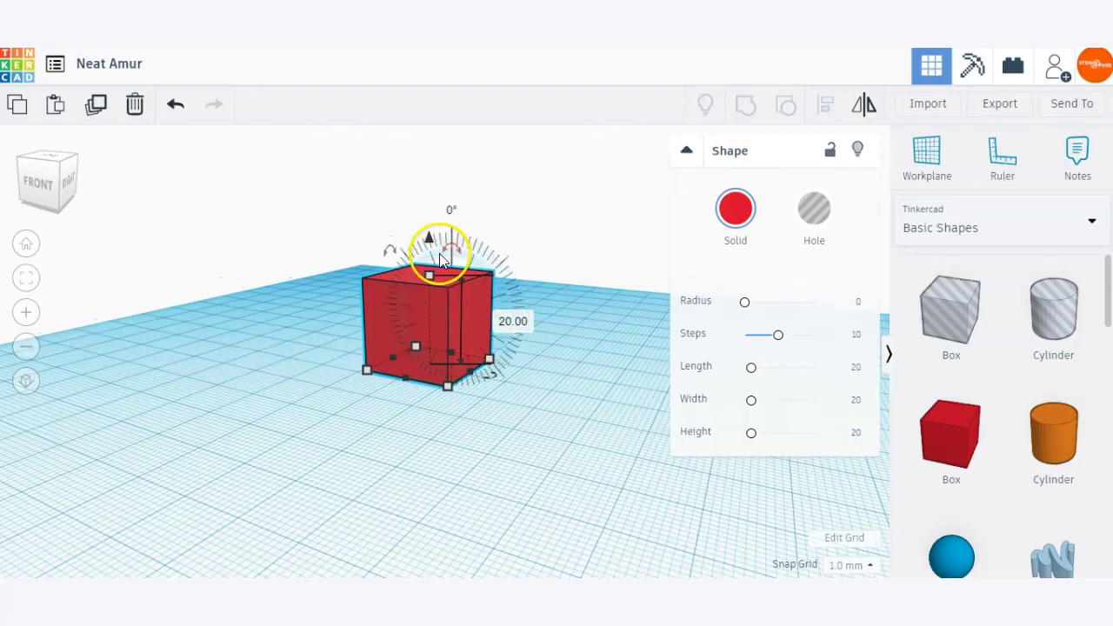
pyautogui.click(294, 340)
# - Reset the workplane to the home view, select the red box and fit it in the view
pyautogui.moveTo(209, 273); pyautogui.dragTo(320, 325, button='right')
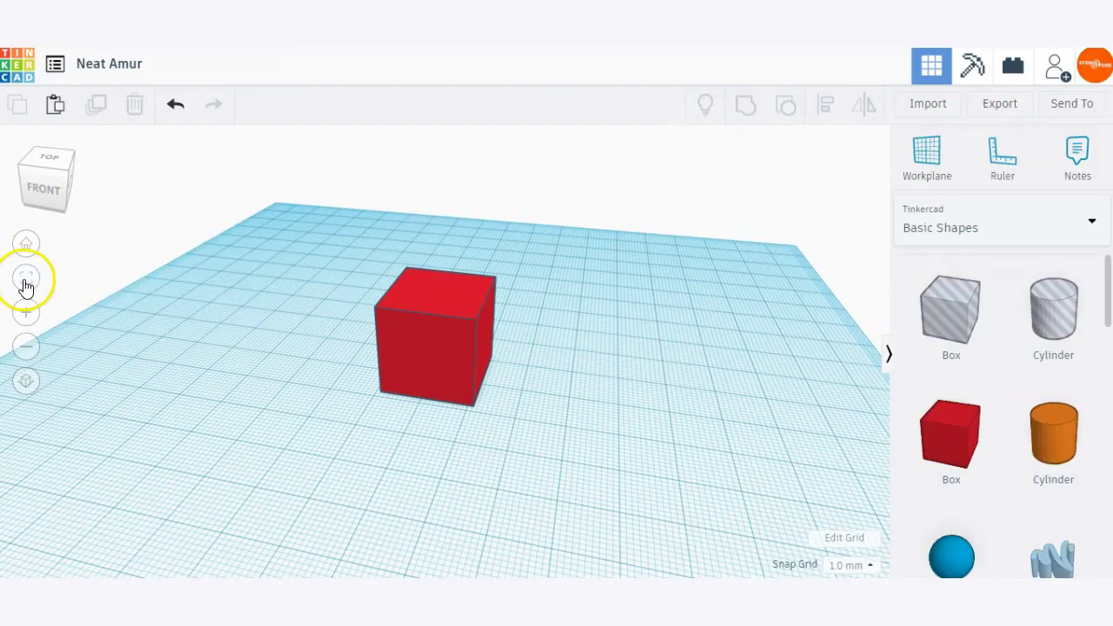
pyautogui.click(27, 246)
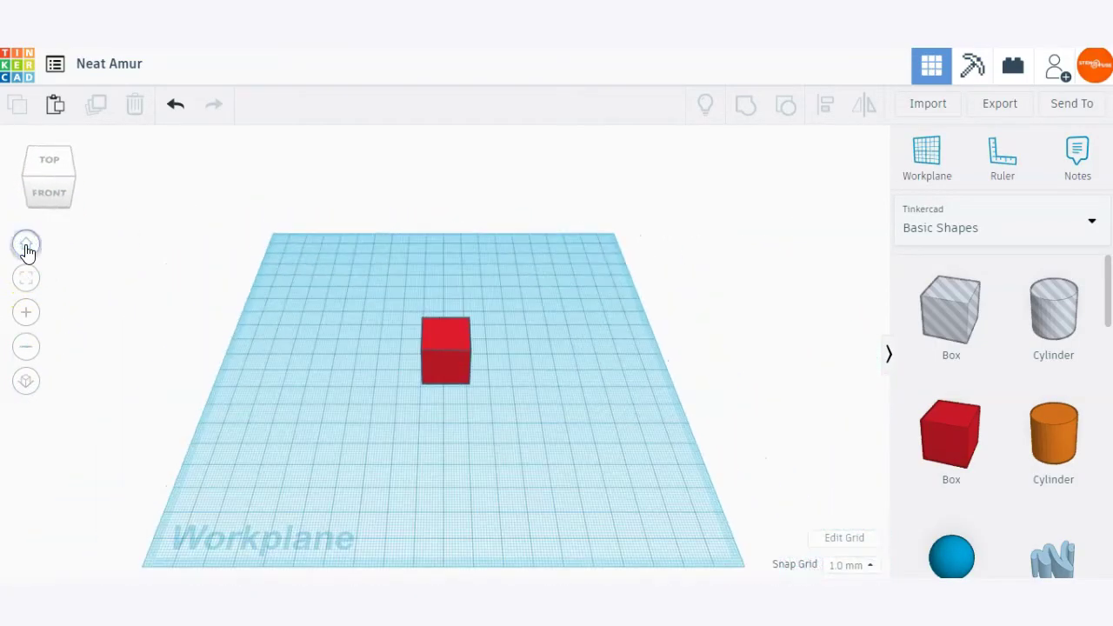
pyautogui.click(29, 248)
pyautogui.click(429, 362)
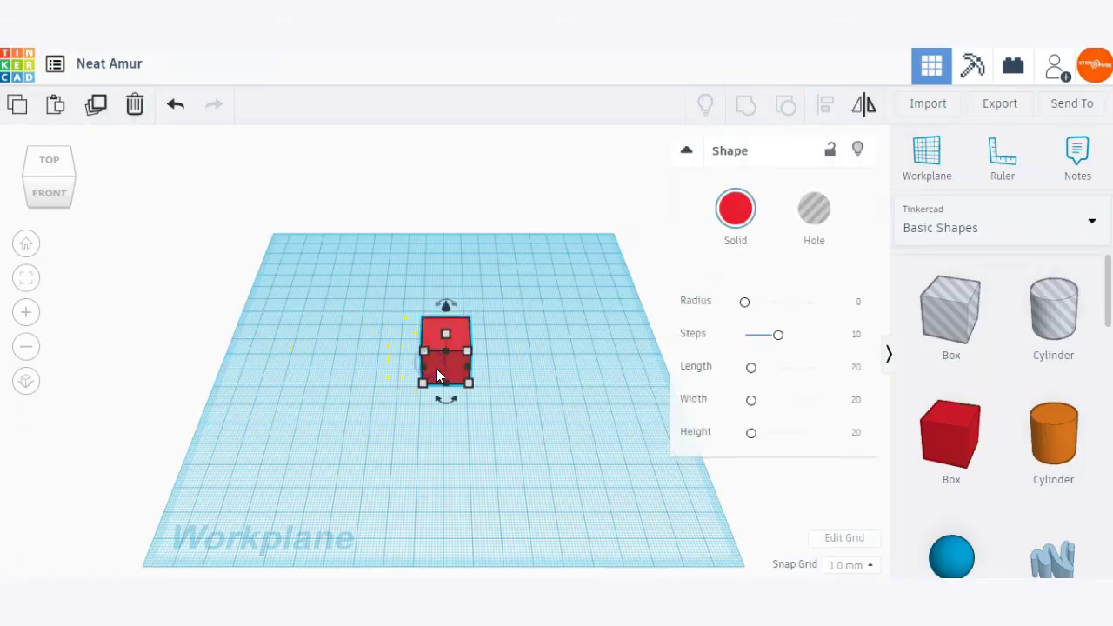
pyautogui.click(25, 280)
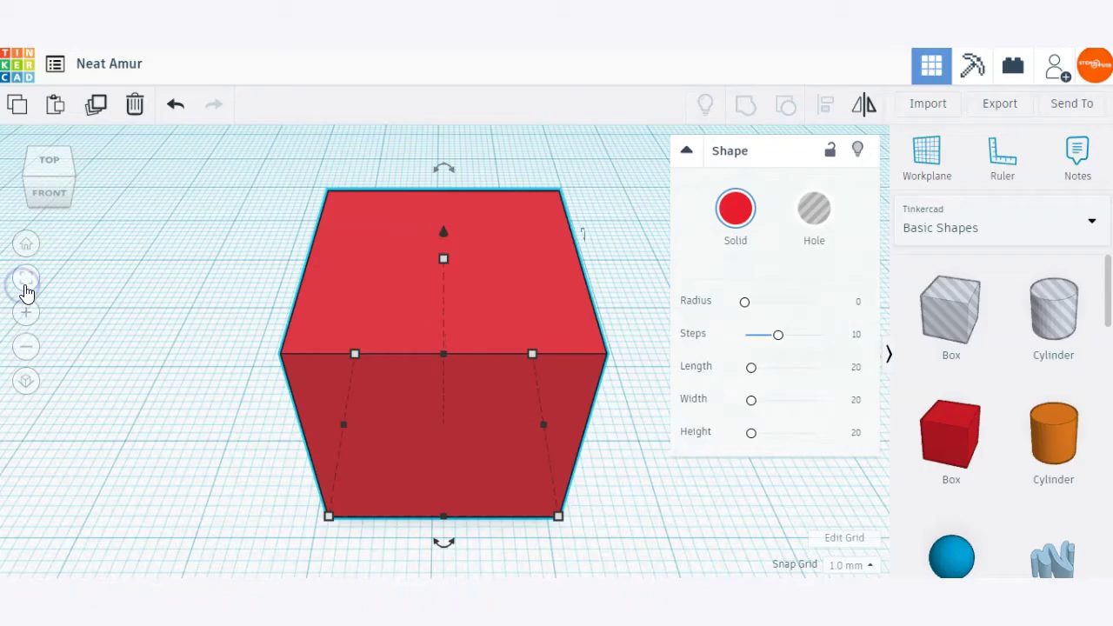
pyautogui.moveTo(564, 476)
pyautogui.mouseDown(button='right')
pyautogui.moveTo(624, 496)
pyautogui.moveTo(276, 448)
pyautogui.moveTo(644, 470)
pyautogui.moveTo(583, 494)
pyautogui.moveTo(516, 487)
pyautogui.mouseUp(button='right')
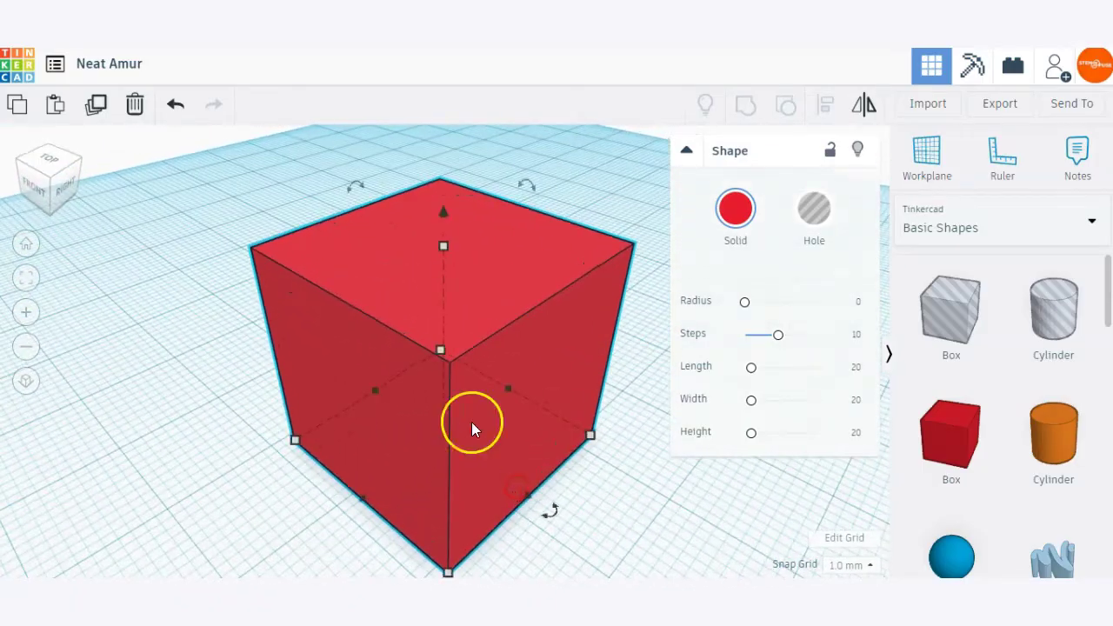
pyautogui.click(447, 418)
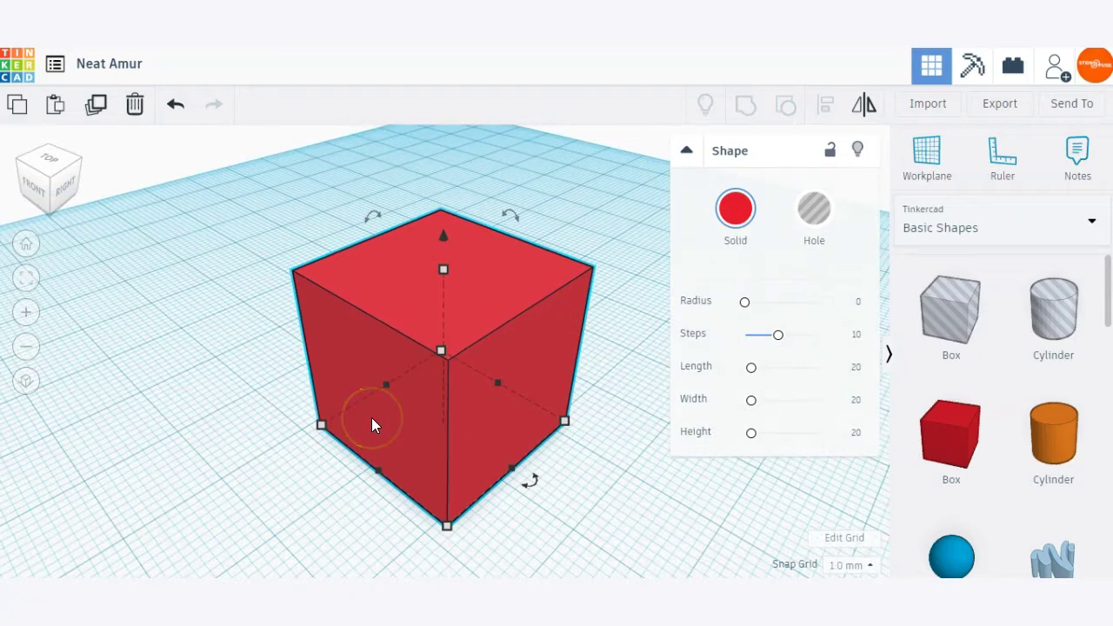
# - Zoom out and back in on the red box, clear its selection and look at it from another angle
pyautogui.click(26, 313)
pyautogui.click(27, 346)
pyautogui.click(27, 346)
pyautogui.click(29, 341)
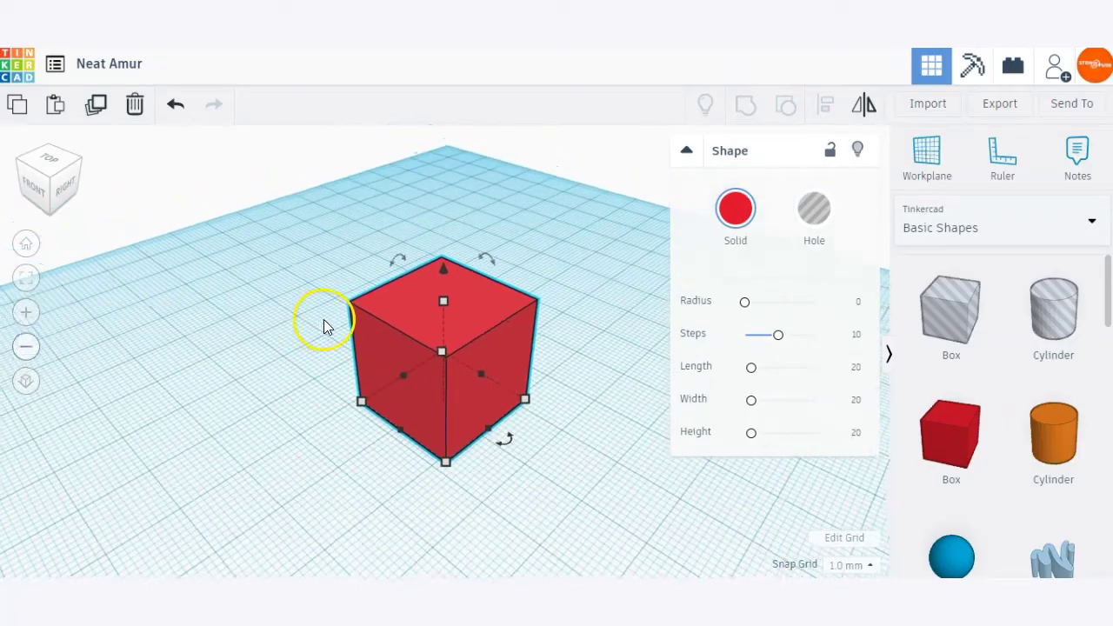
pyautogui.scroll(3, 354, 314)
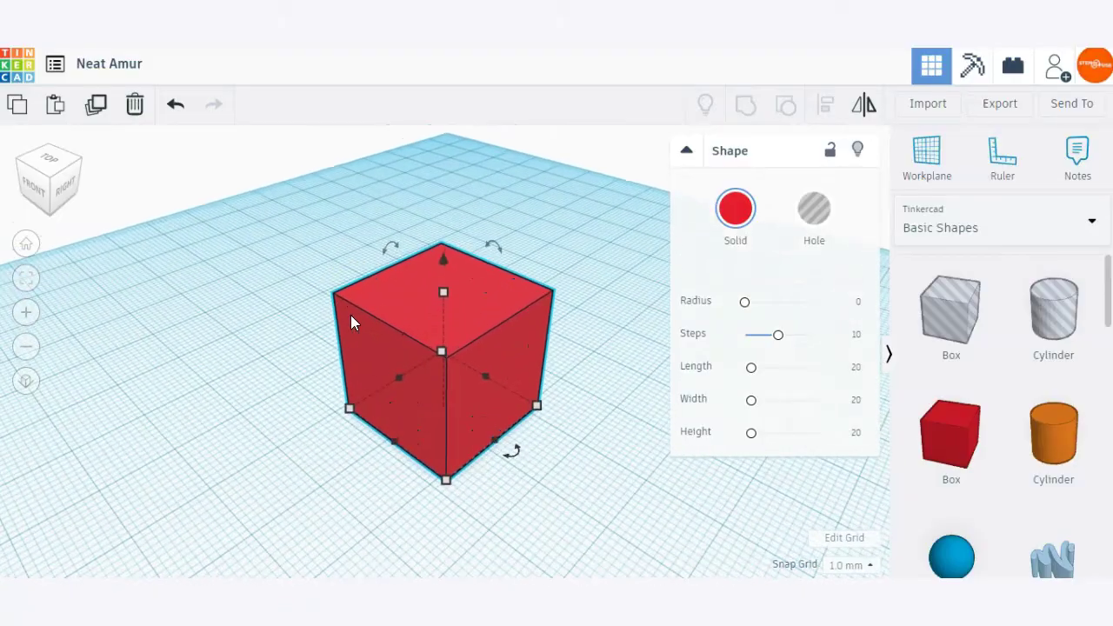
pyautogui.click(229, 367)
pyautogui.moveTo(163, 309); pyautogui.dragTo(199, 330, button='right')
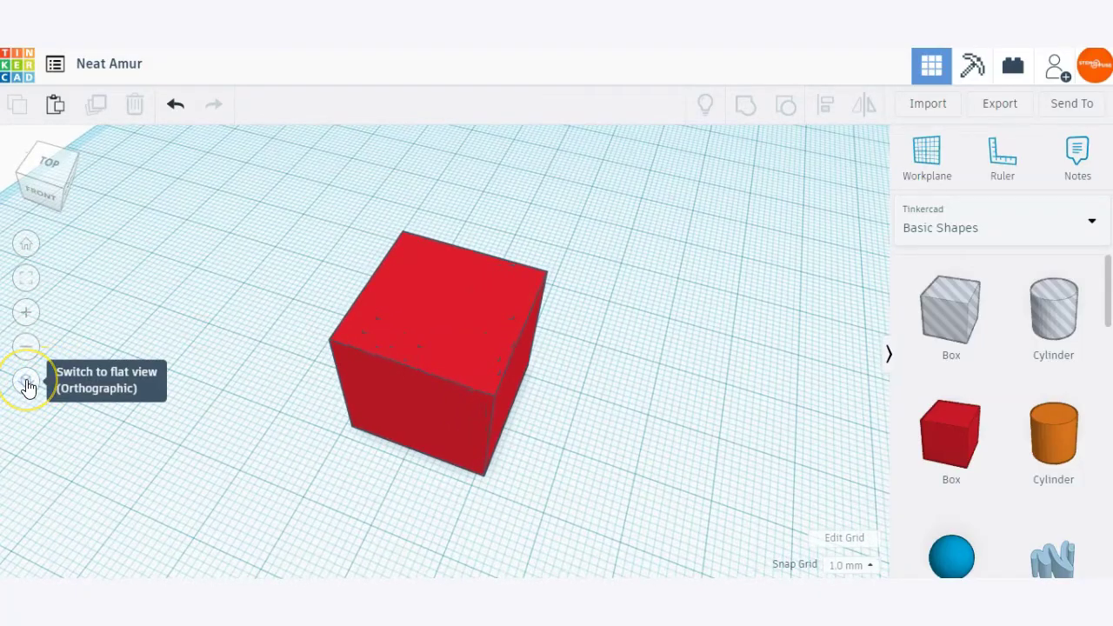
# - Switch to the flat orthographic view, look at the box from its right side, and return to perspective view
pyautogui.click(27, 384)
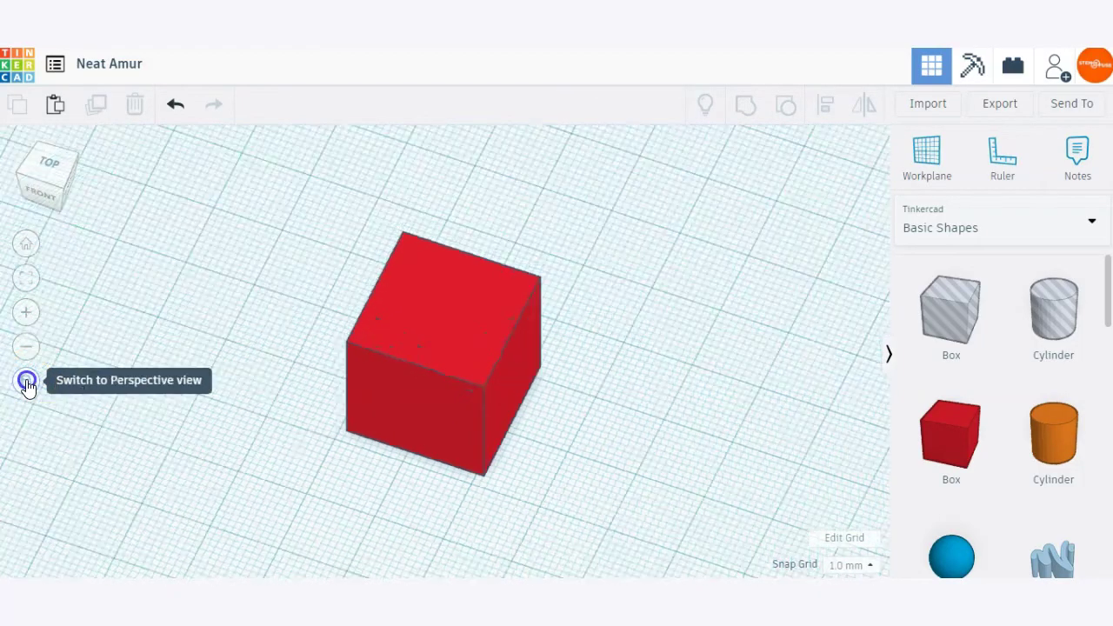
pyautogui.moveTo(255, 464); pyautogui.dragTo(67, 430, button='right')
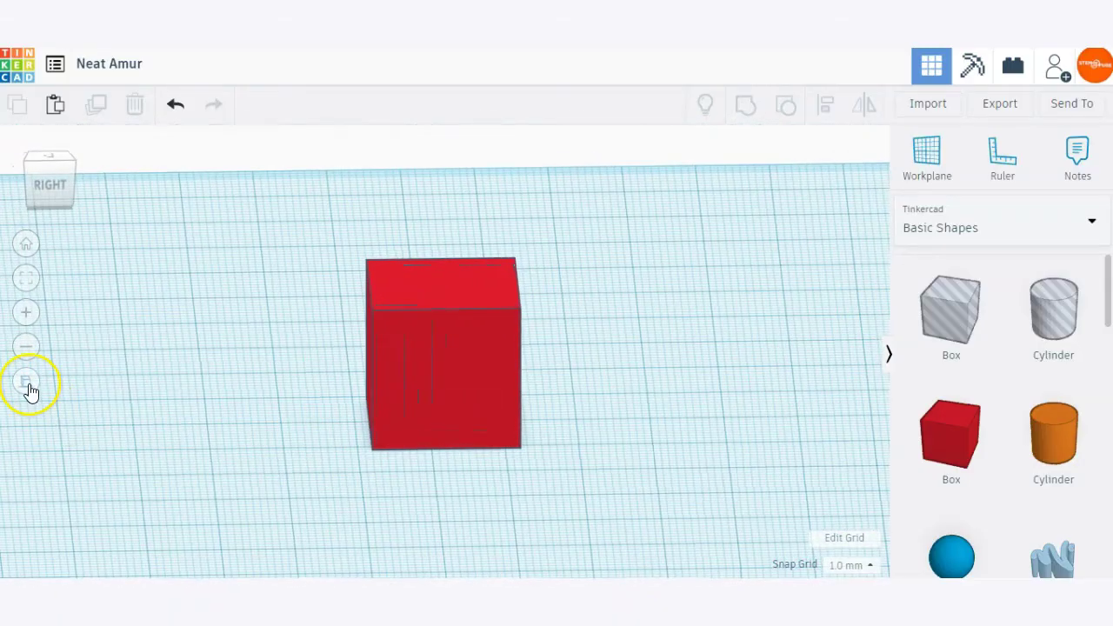
pyautogui.click(29, 386)
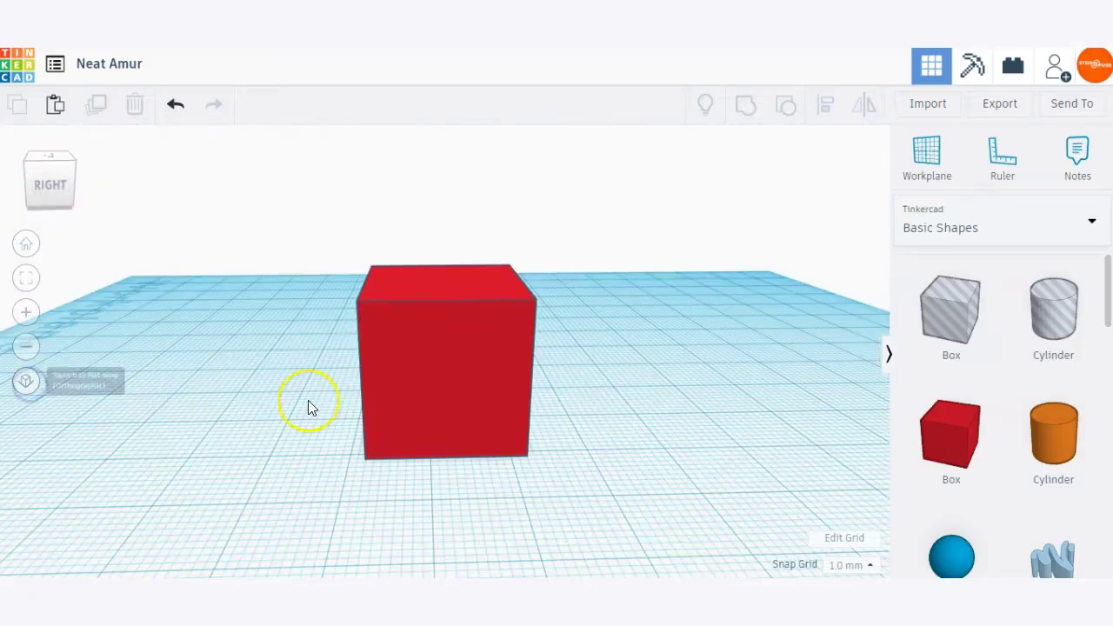
# - Orbit around the red box to examine it from several sides and heights
pyautogui.moveTo(229, 422); pyautogui.dragTo(357, 428, button='right')
pyautogui.click(185, 382)
pyautogui.moveTo(186, 389); pyautogui.dragTo(377, 415, button='right')
pyautogui.click(613, 460)
pyautogui.moveTo(614, 459); pyautogui.dragTo(518, 471, button='right')
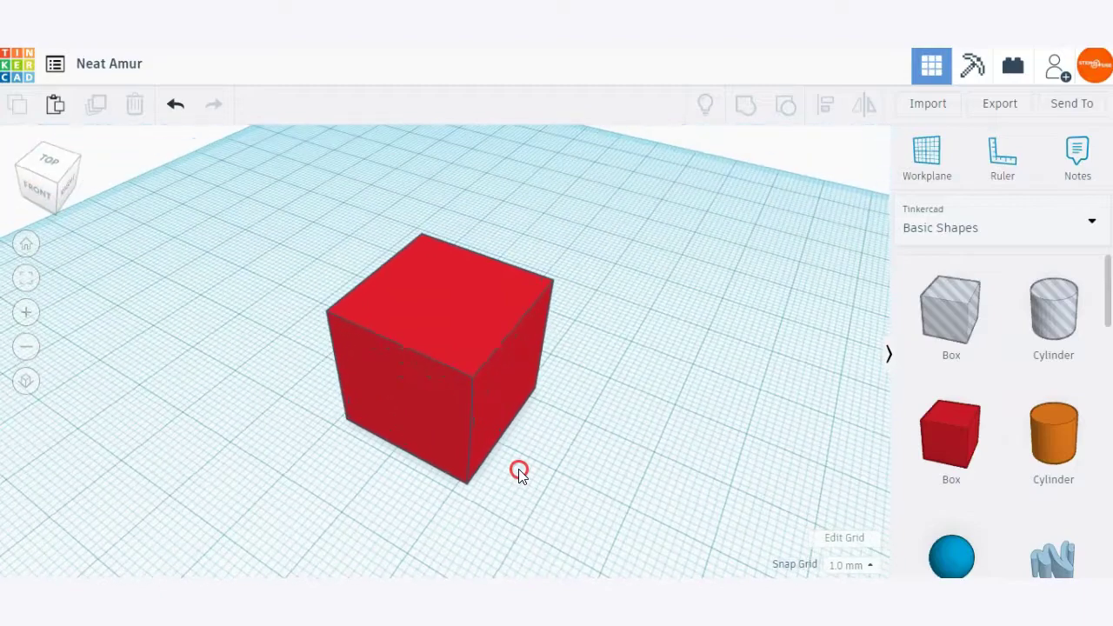
pyautogui.click(252, 392)
pyautogui.click(281, 405)
pyautogui.moveTo(174, 417); pyautogui.dragTo(281, 450, button='right')
# - View the box from the back and the bottom, and return to an angled view of its front and top
pyautogui.moveTo(46, 187)
pyautogui.mouseDown()
pyautogui.moveTo(76, 191)
pyautogui.moveTo(28, 187)
pyautogui.moveTo(50, 177)
pyautogui.moveTo(61, 187)
pyautogui.moveTo(28, 197)
pyautogui.moveTo(50, 177)
pyautogui.moveTo(63, 181)
pyautogui.moveTo(70, 161)
pyautogui.moveTo(33, 191)
pyautogui.mouseUp()
pyautogui.click(31, 190)
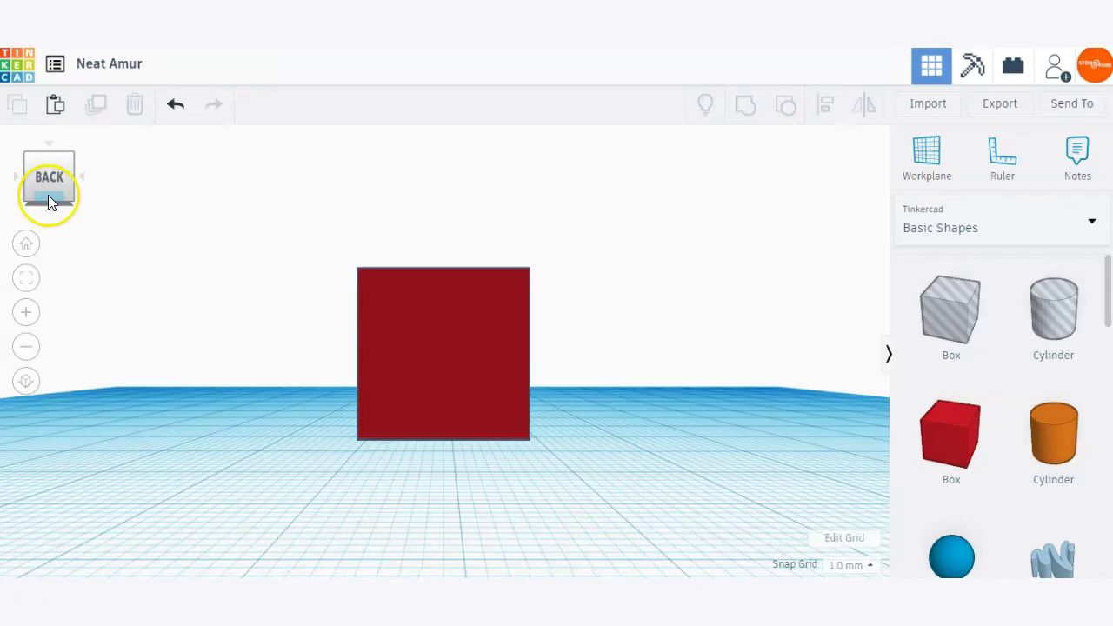
pyautogui.click(47, 195)
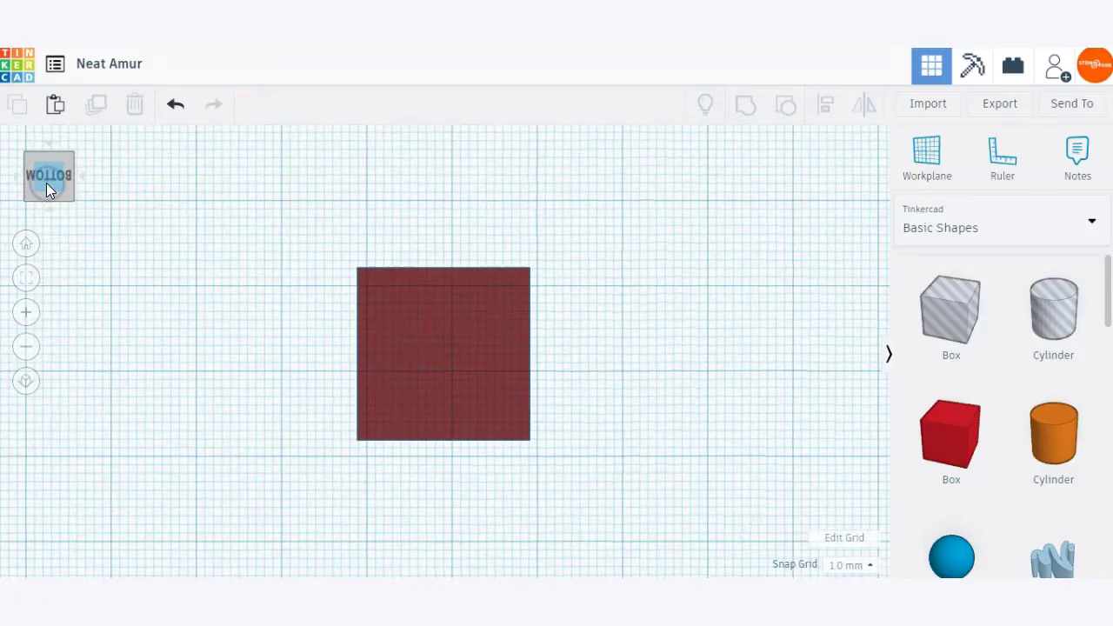
pyautogui.moveTo(51, 171); pyautogui.dragTo(96, 193)
pyautogui.scroll(-4, 177, 388)
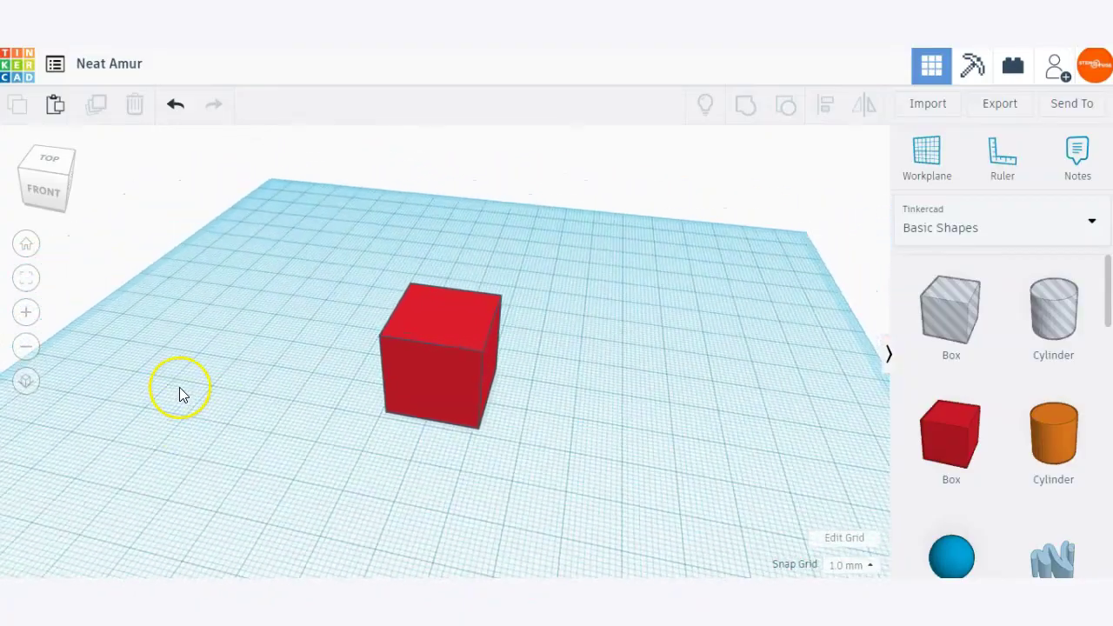
# - Place a solid orange cylinder on the workplane behind and to the left of the red box
pyautogui.click(414, 393)
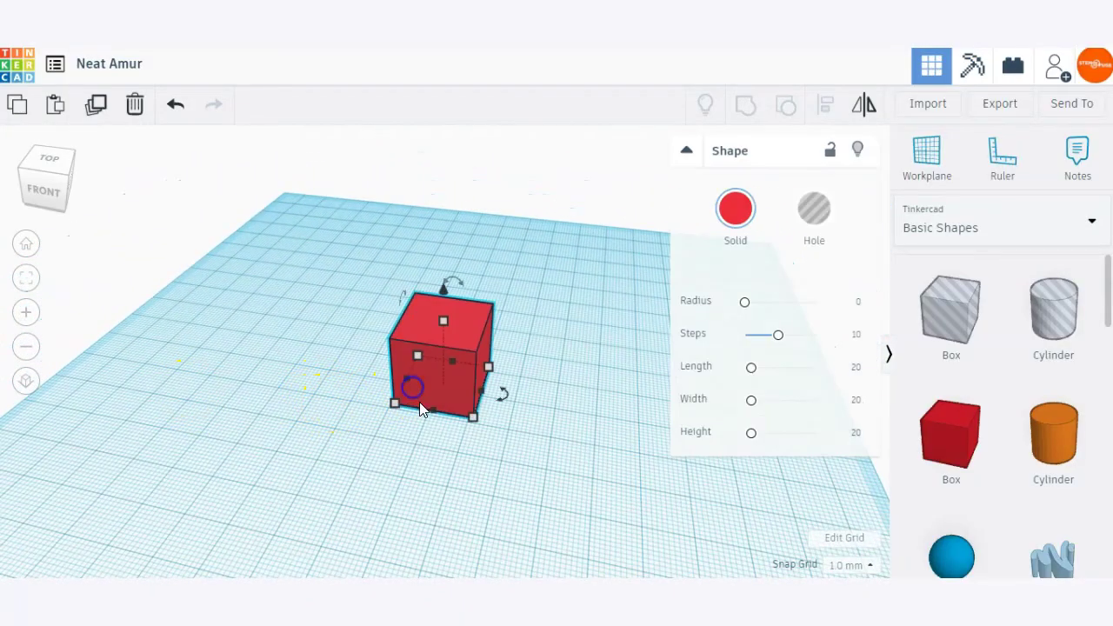
pyautogui.click(249, 308)
pyautogui.moveTo(1026, 444); pyautogui.dragTo(283, 327)
pyautogui.click(260, 413)
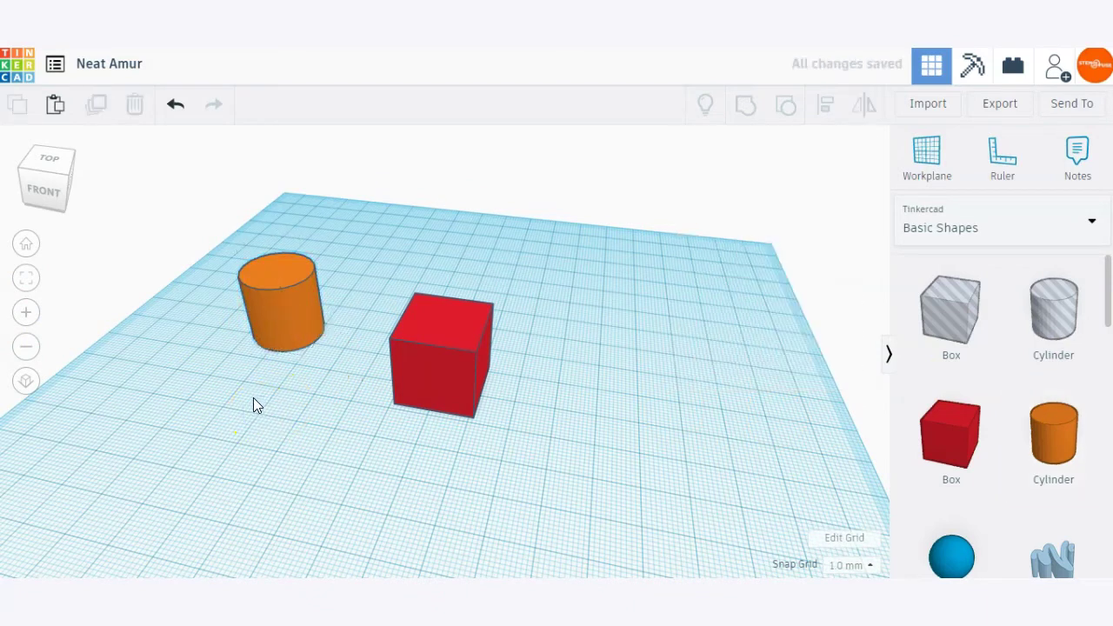
# - Select the orange cylinder and the red box together
pyautogui.moveTo(152, 179); pyautogui.dragTo(591, 458)
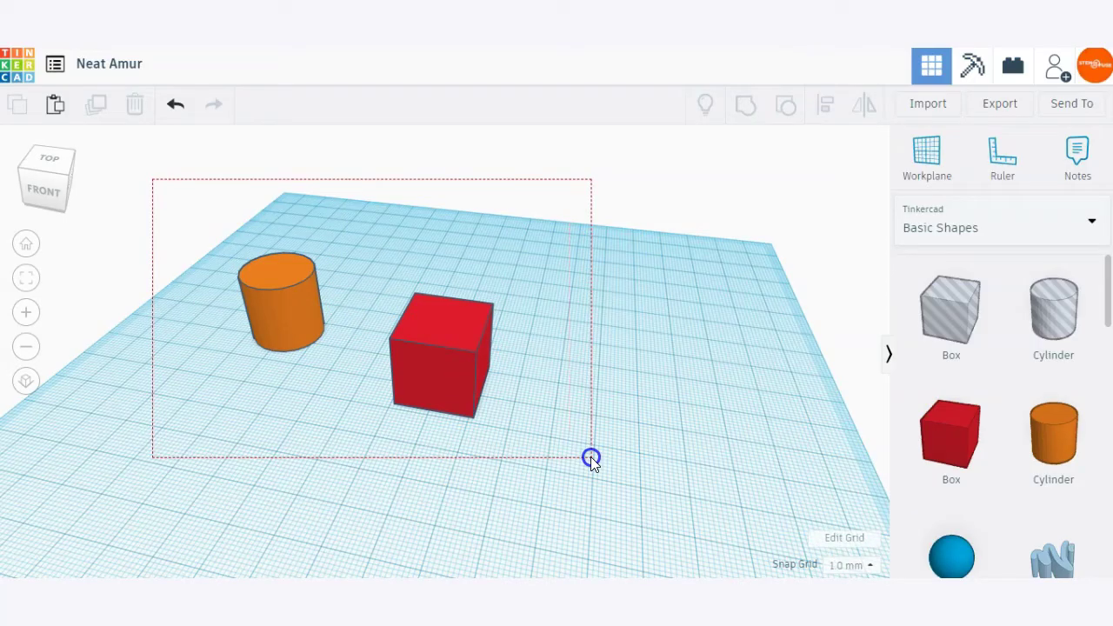
pyautogui.moveTo(591, 457); pyautogui.dragTo(591, 458)
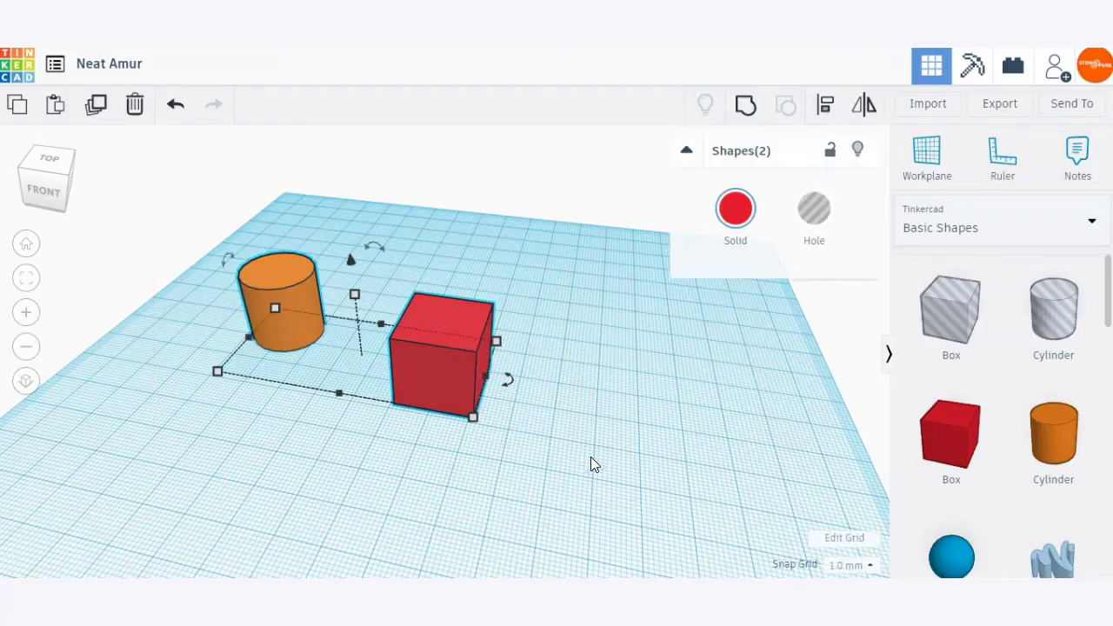
pyautogui.click(461, 226)
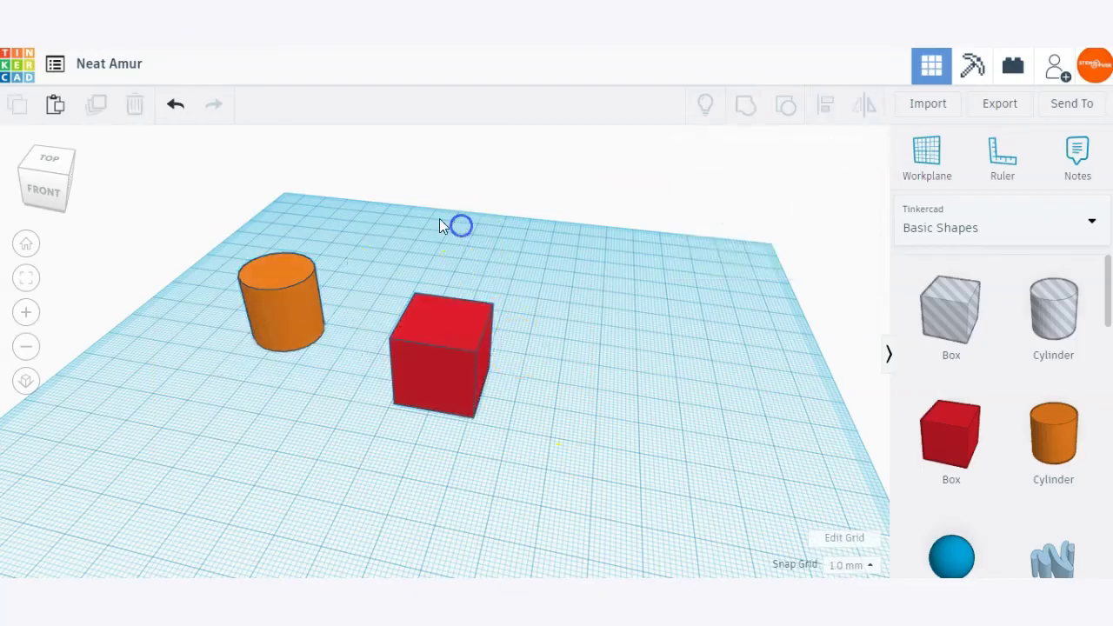
pyautogui.click(289, 320)
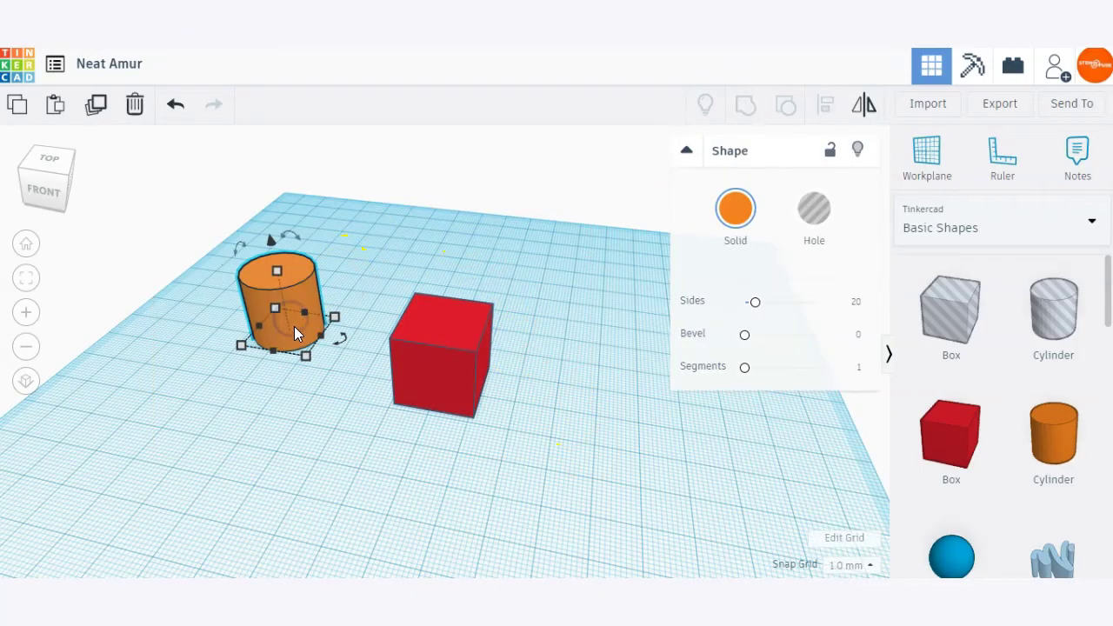
pyautogui.keyDown('shift'); pyautogui.click(448, 319); pyautogui.keyUp('shift')
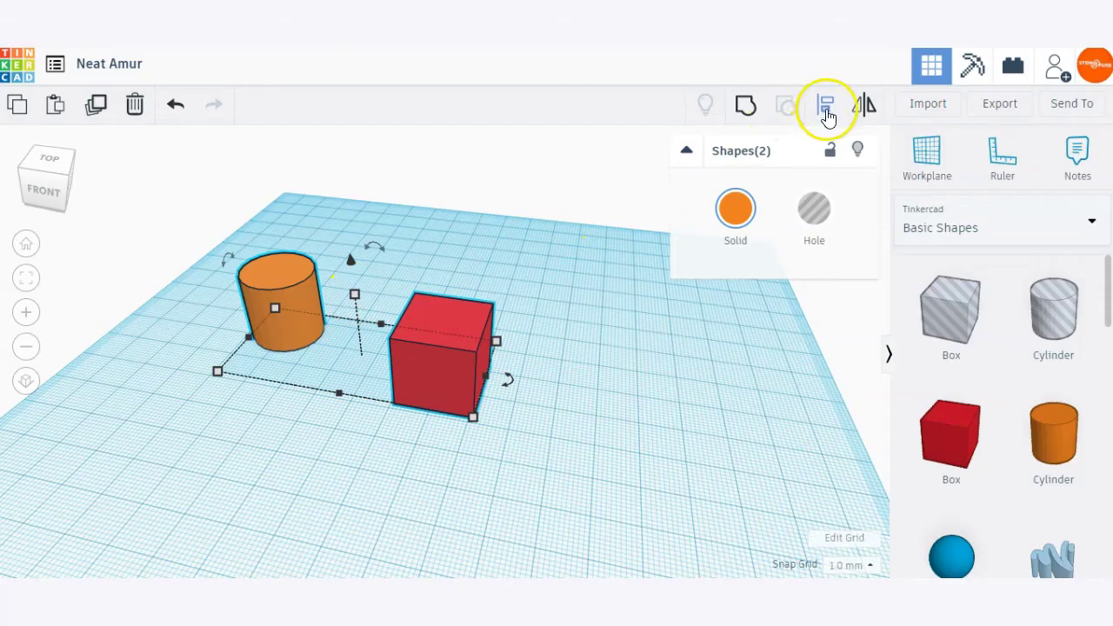
# - Align the orange cylinder and the red box by their centres along the front-to-back direction
pyautogui.click(826, 106)
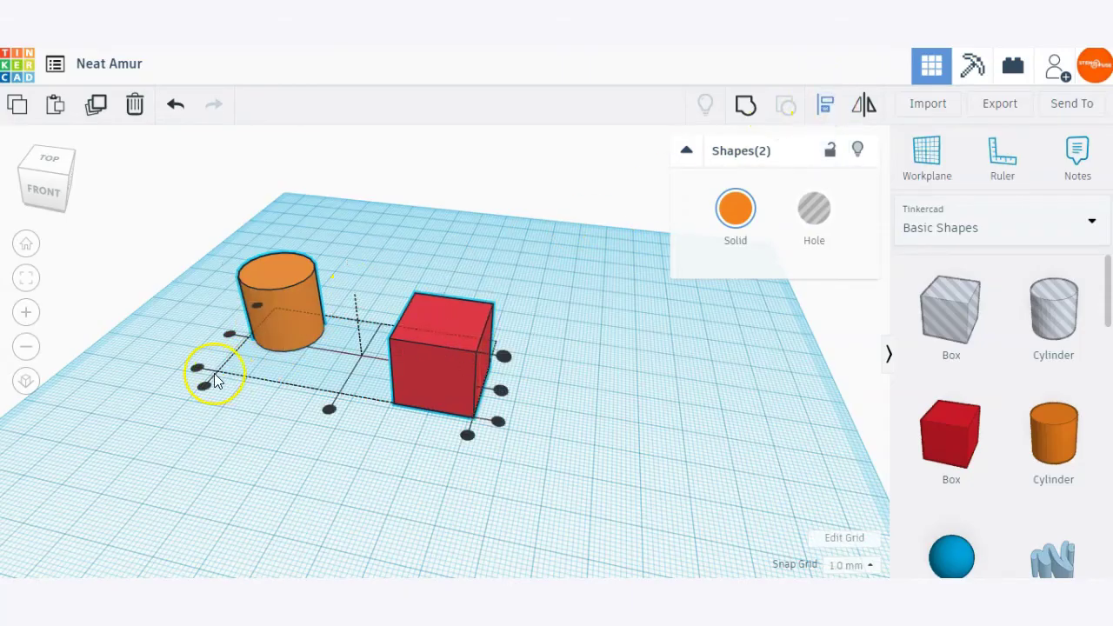
pyautogui.moveTo(120, 446); pyautogui.dragTo(174, 446, button='right')
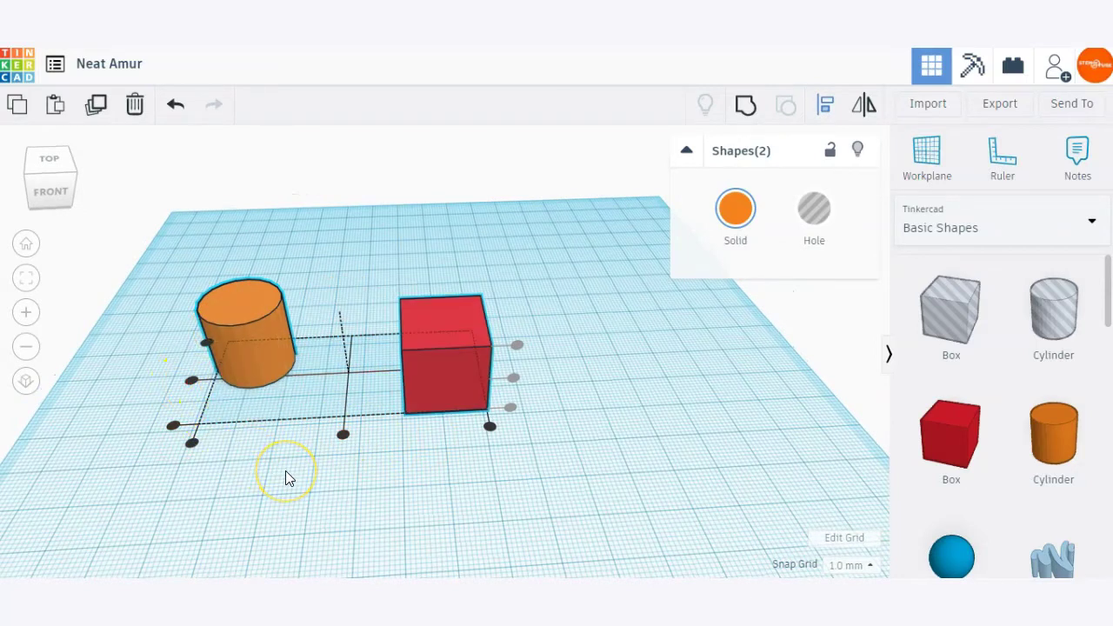
pyautogui.moveTo(281, 476); pyautogui.dragTo(299, 445, button='right')
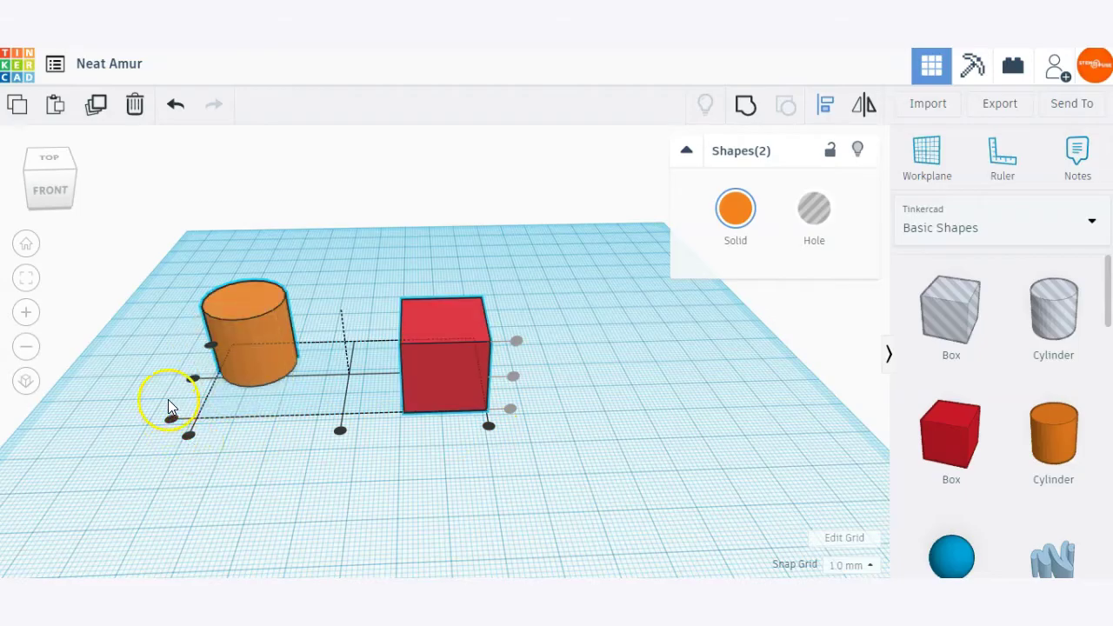
pyautogui.click(193, 383)
pyautogui.moveTo(95, 426); pyautogui.dragTo(117, 440, button='right')
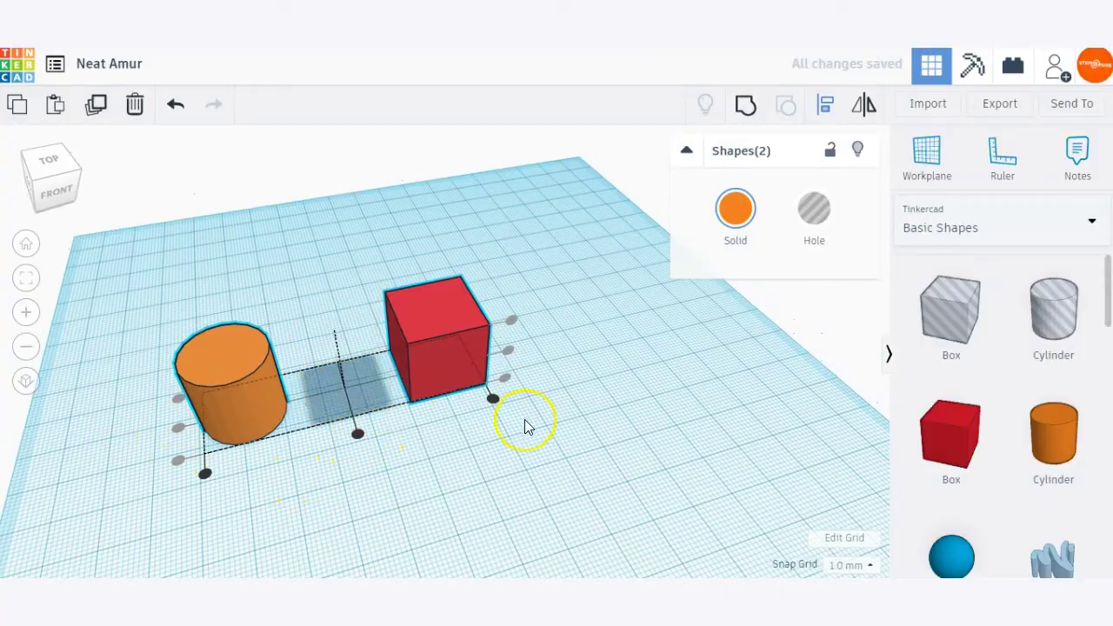
# - Mirror the selected cylinder and box from left to right so that they swap sides
pyautogui.moveTo(533, 413); pyautogui.dragTo(223, 444, button='right')
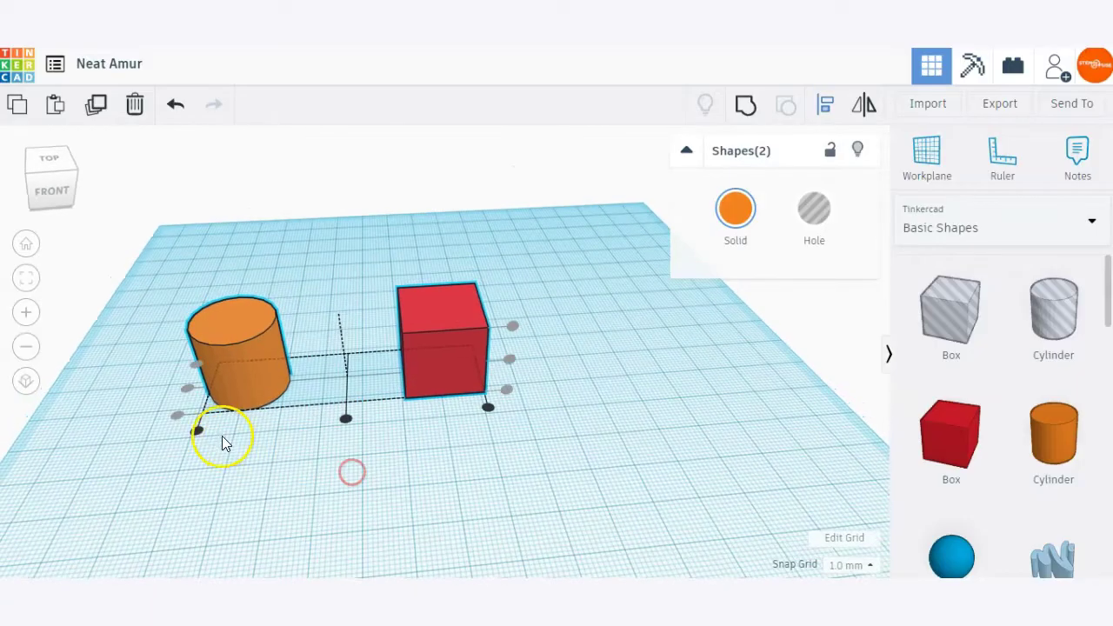
pyautogui.moveTo(300, 519); pyautogui.dragTo(316, 462, button='right')
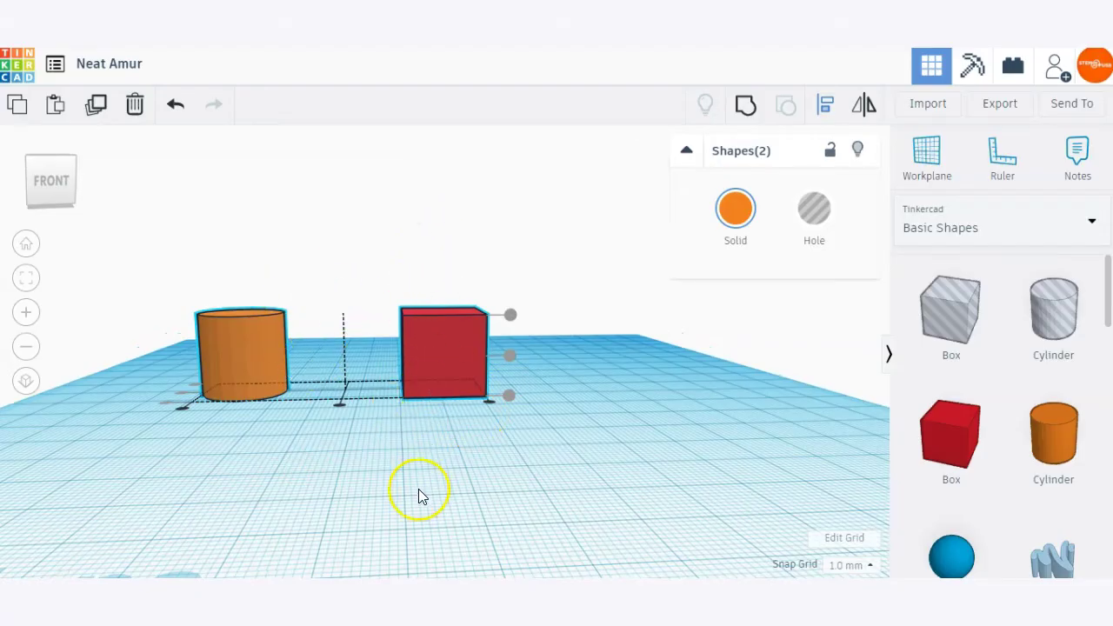
pyautogui.moveTo(486, 440); pyautogui.dragTo(422, 475, button='right')
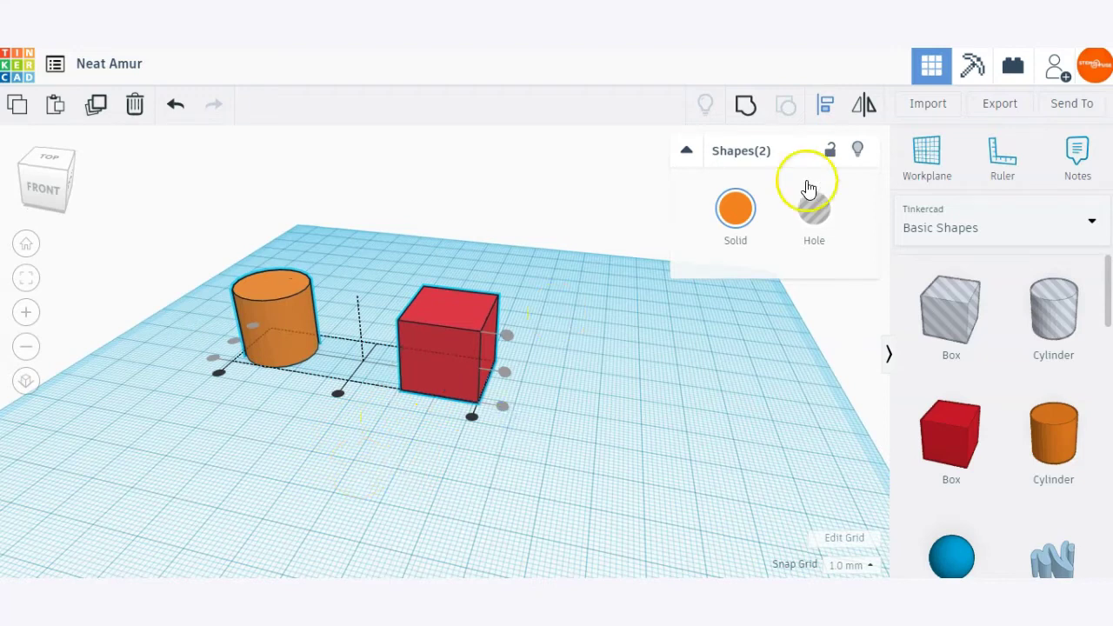
pyautogui.click(859, 107)
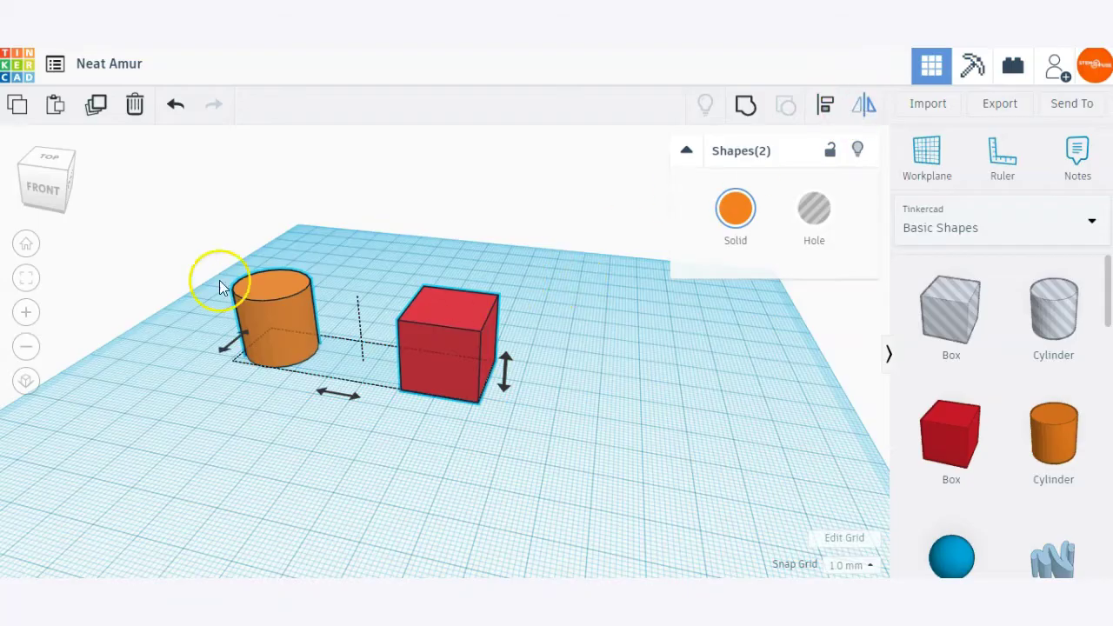
pyautogui.moveTo(214, 402); pyautogui.dragTo(266, 402, button='right')
pyautogui.click(333, 409)
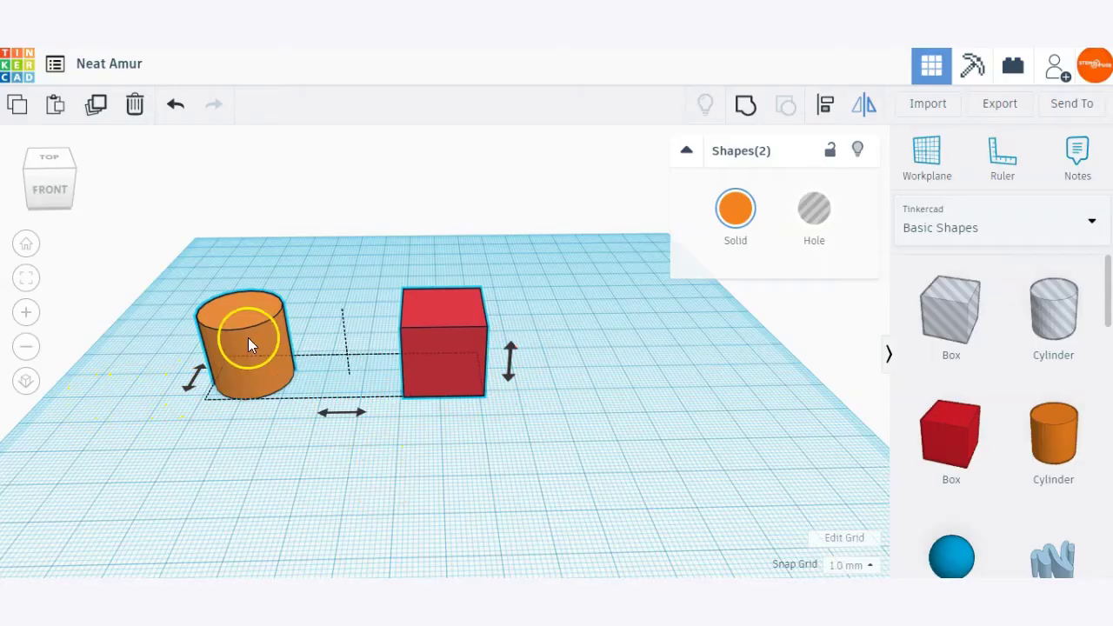
pyautogui.click(362, 416)
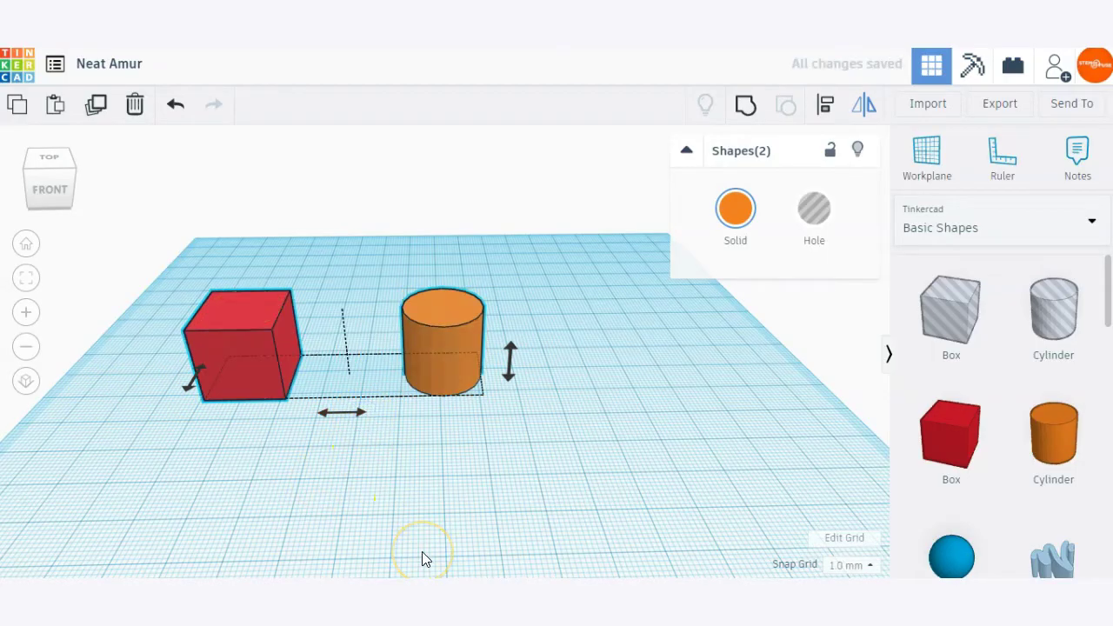
# - Mirror the cylinder and box vertically and front to back, and flip them left to right twice
pyautogui.click(510, 359)
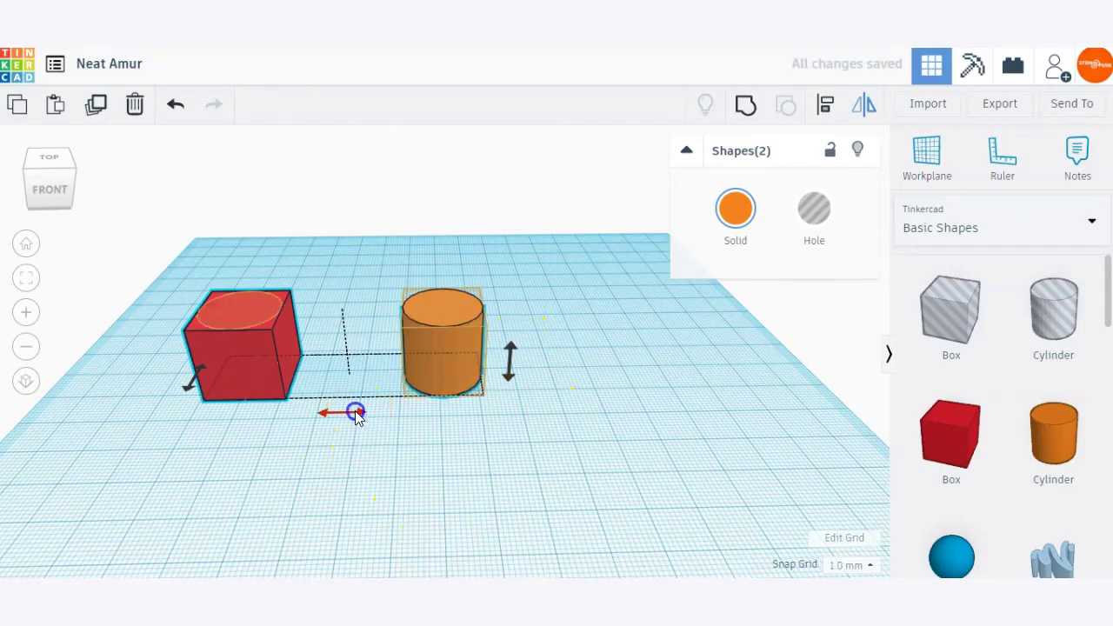
pyautogui.click(355, 412)
pyautogui.click(191, 382)
pyautogui.click(341, 409)
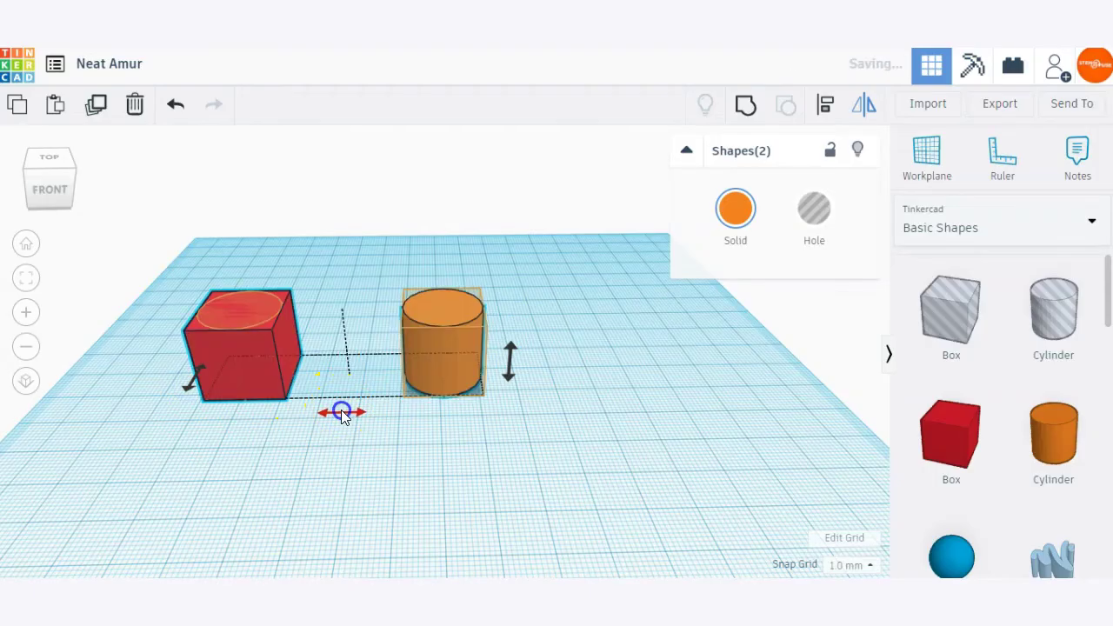
# - Select only the orange cylinder and delete it from the workplane
pyautogui.click(584, 367)
pyautogui.click(578, 383)
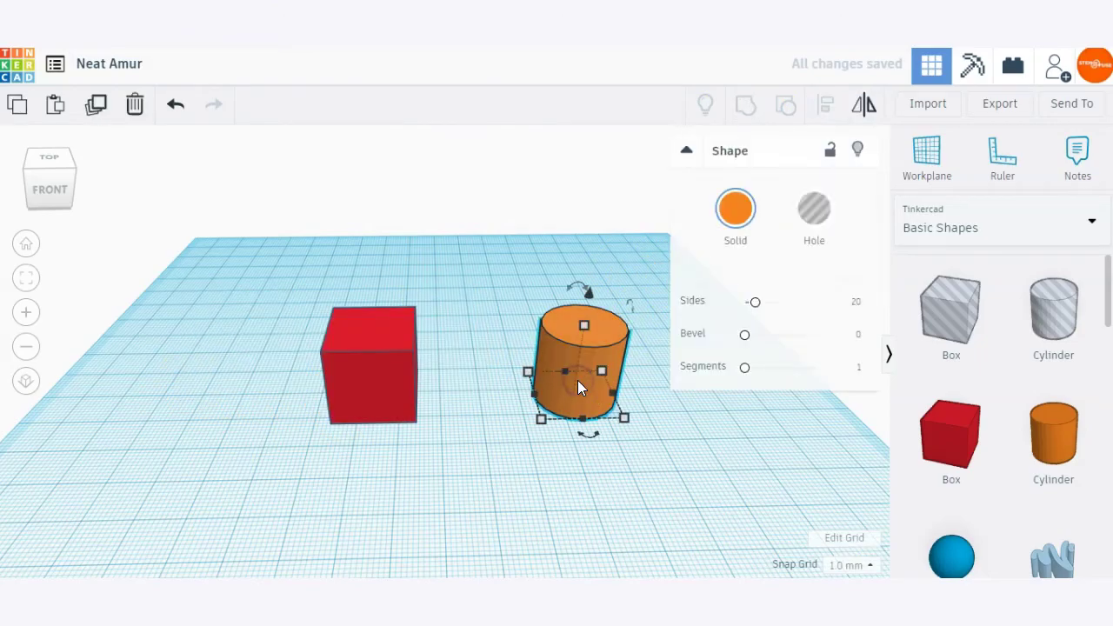
pyautogui.press('Delete')
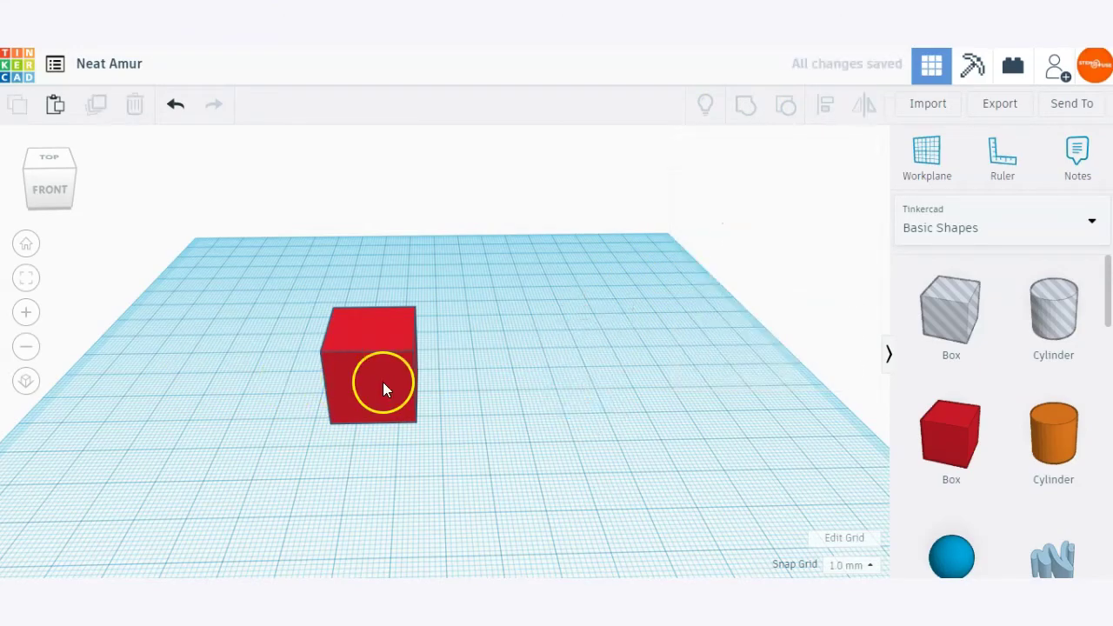
# - Round the red box's edges with a radius of about 4
pyautogui.click(383, 386)
pyautogui.moveTo(521, 400)
pyautogui.mouseDown(button='right')
pyautogui.moveTo(434, 384)
pyautogui.moveTo(518, 402)
pyautogui.mouseUp(button='right')
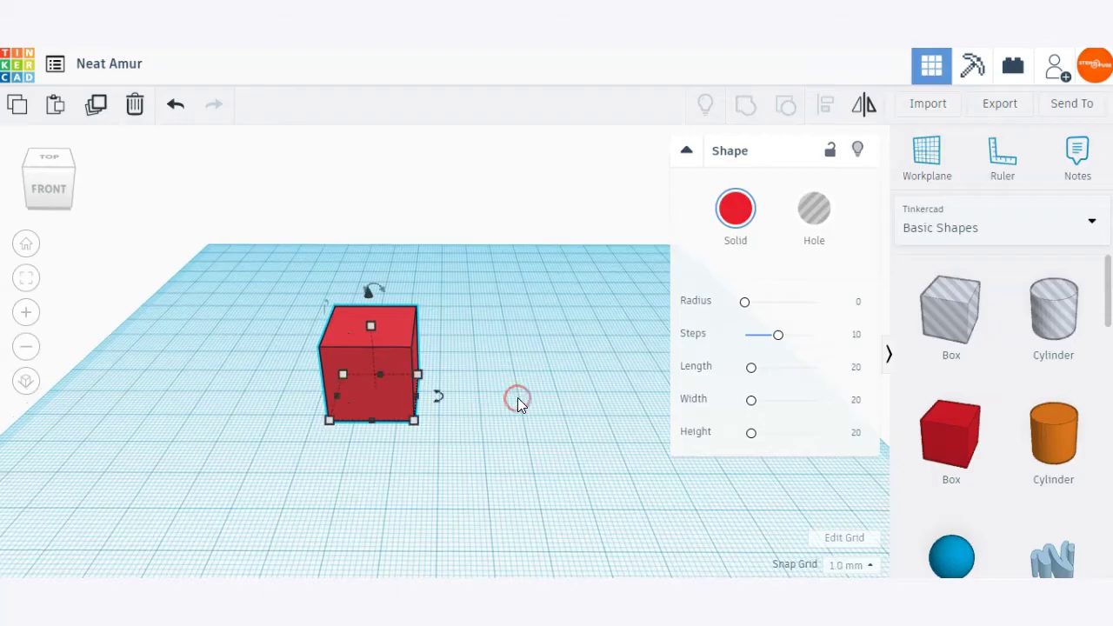
pyautogui.click(746, 304)
pyautogui.moveTo(748, 306); pyautogui.dragTo(758, 306)
pyautogui.click(584, 364)
pyautogui.scroll(3, 373, 344)
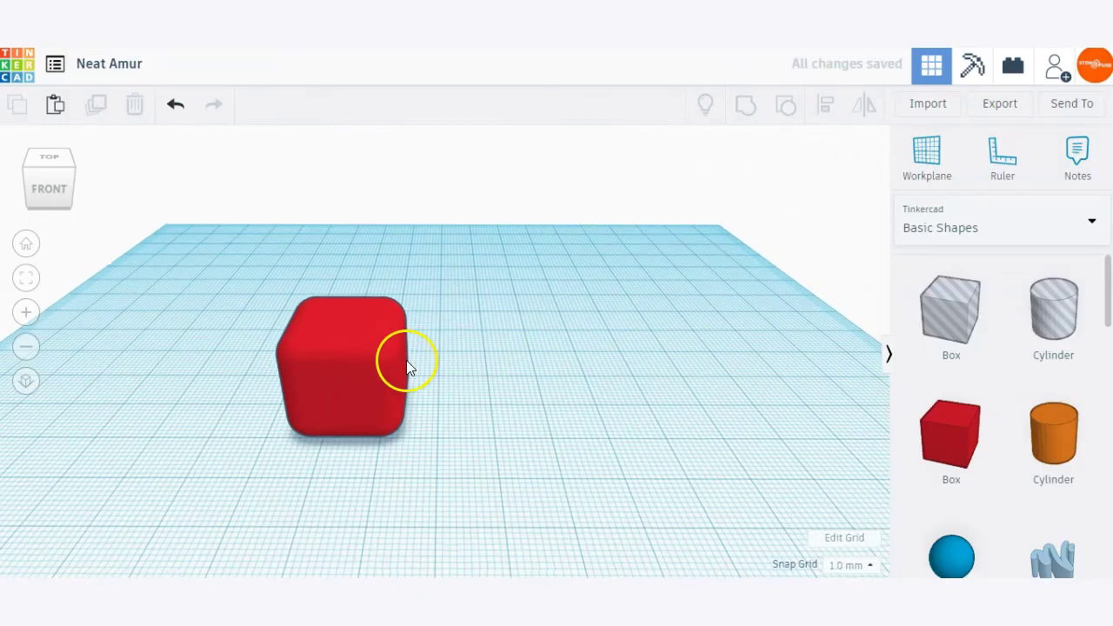
# - Place a second solid red box with sharp edges beside the rounded one for comparison
pyautogui.moveTo(397, 363); pyautogui.dragTo(484, 382, button='right')
pyautogui.moveTo(950, 435); pyautogui.dragTo(497, 398)
pyautogui.click(429, 434)
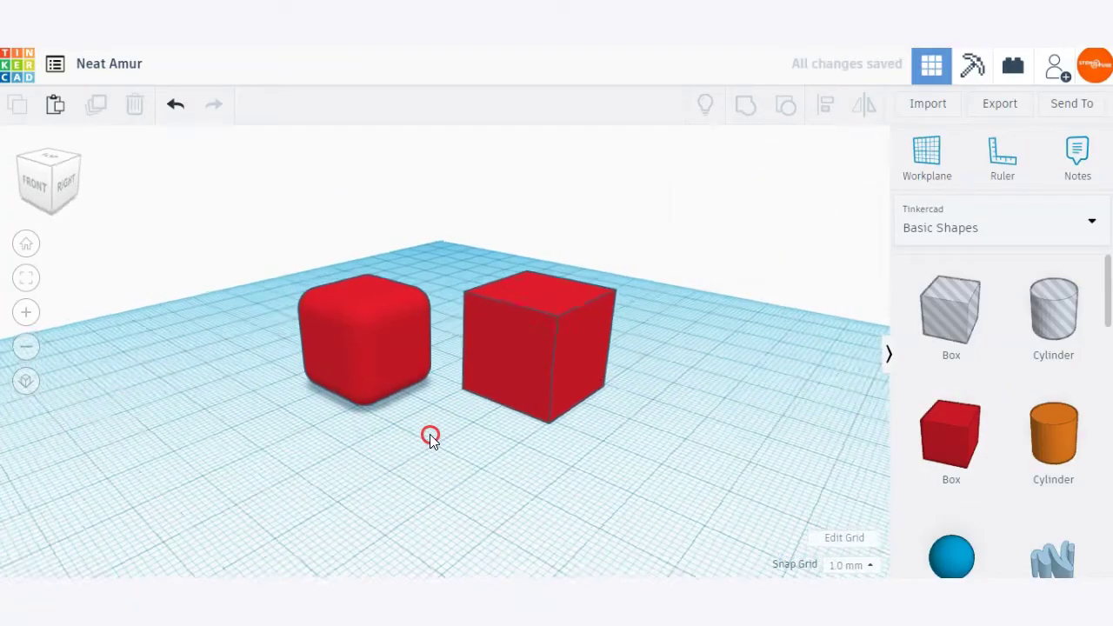
pyautogui.moveTo(430, 435); pyautogui.dragTo(501, 352, button='right')
pyautogui.moveTo(501, 352); pyautogui.dragTo(533, 357)
# - Adjust the rounded box's radius to about 4.02 and raise its steps to 20
pyautogui.click(330, 343)
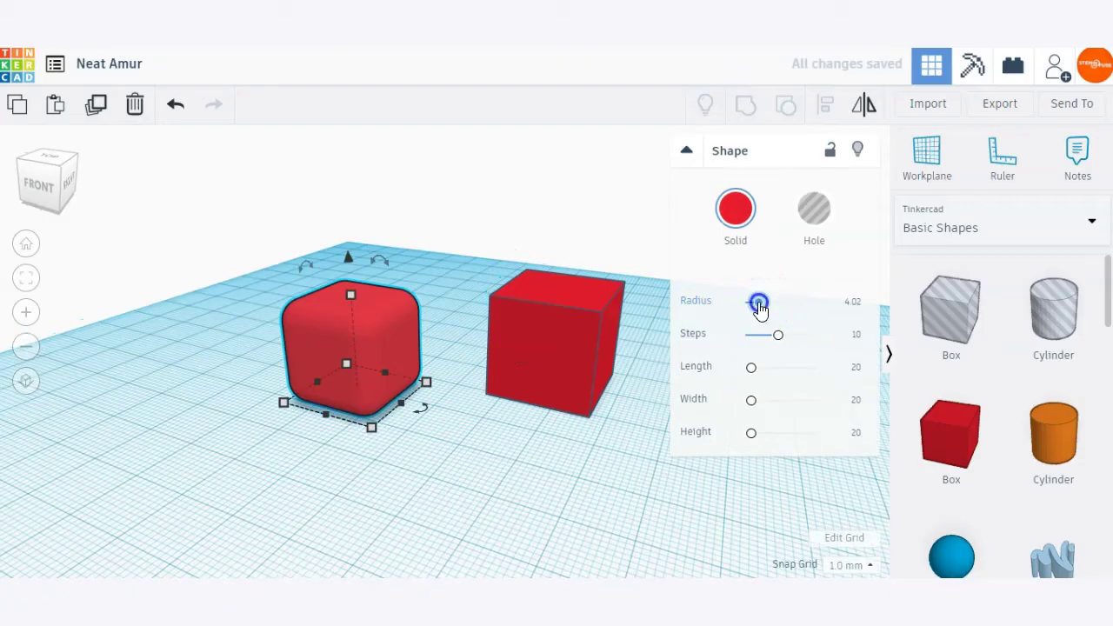
pyautogui.moveTo(759, 306)
pyautogui.mouseDown()
pyautogui.moveTo(711, 301)
pyautogui.moveTo(759, 302)
pyautogui.mouseUp()
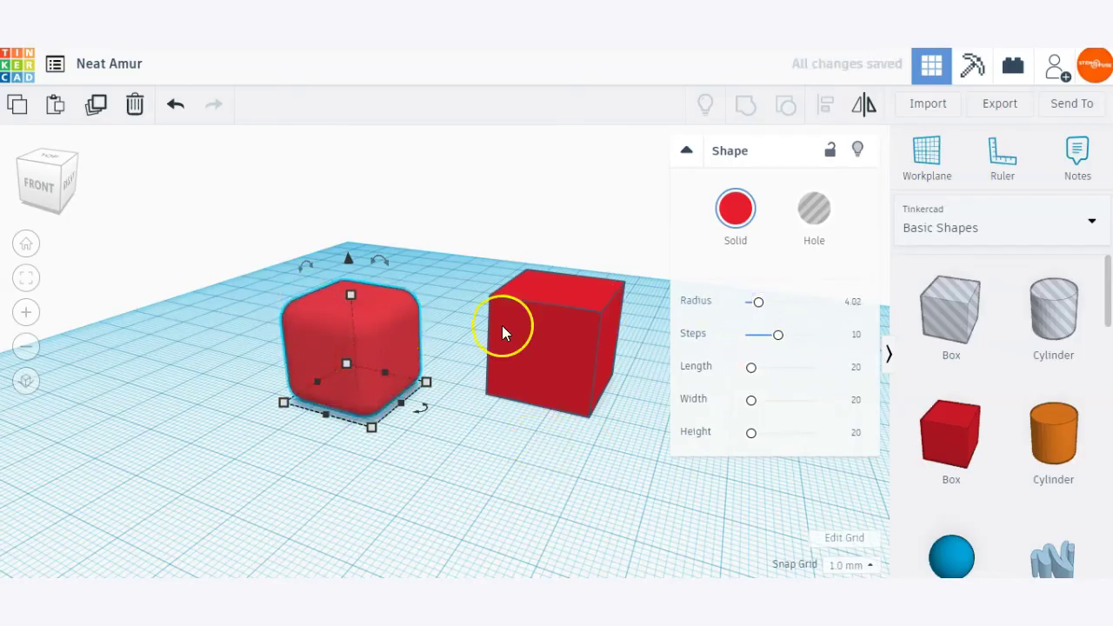
pyautogui.moveTo(776, 336); pyautogui.dragTo(869, 340)
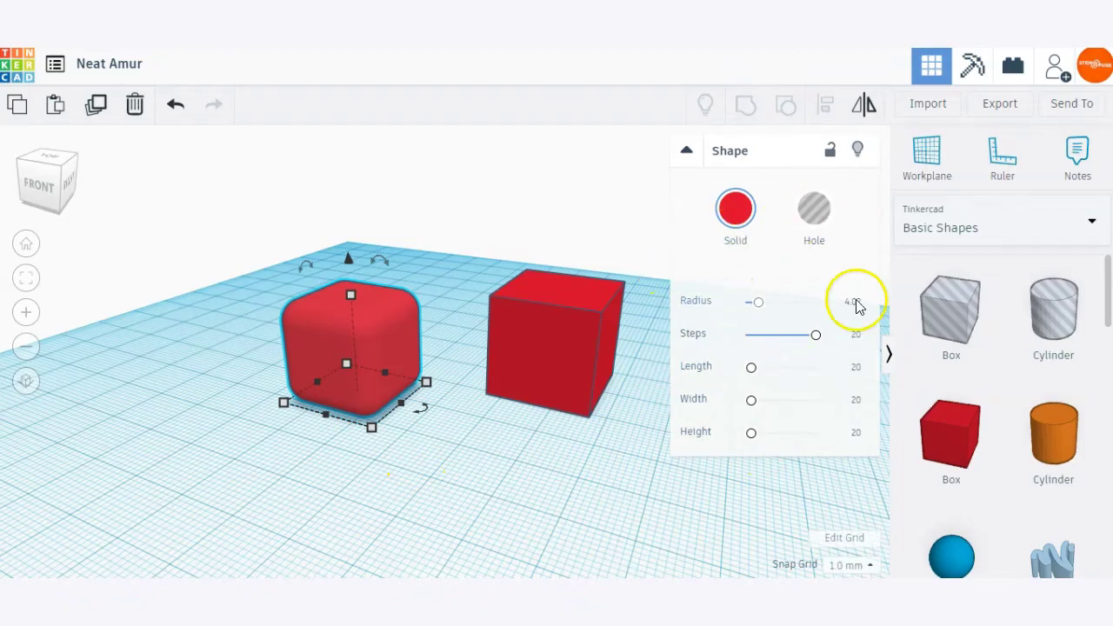
# - Enlarge the rounded box's base at its front corner and lower its height to about 12 mm
pyautogui.moveTo(388, 279)
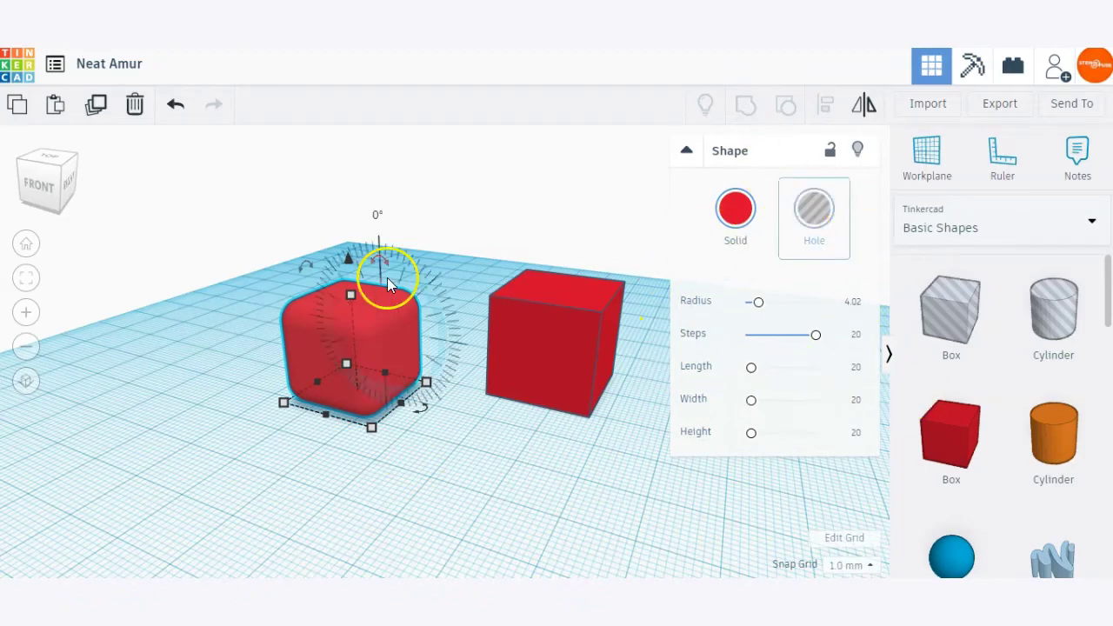
pyautogui.moveTo(283, 403); pyautogui.dragTo(232, 426)
pyautogui.click(304, 415)
pyautogui.moveTo(290, 388)
pyautogui.mouseDown()
pyautogui.moveTo(218, 375)
pyautogui.moveTo(324, 397)
pyautogui.moveTo(276, 379)
pyautogui.mouseUp()
pyautogui.moveTo(320, 305); pyautogui.dragTo(318, 343)
pyautogui.moveTo(203, 470); pyautogui.dragTo(245, 460, button='right')
pyautogui.click(383, 365)
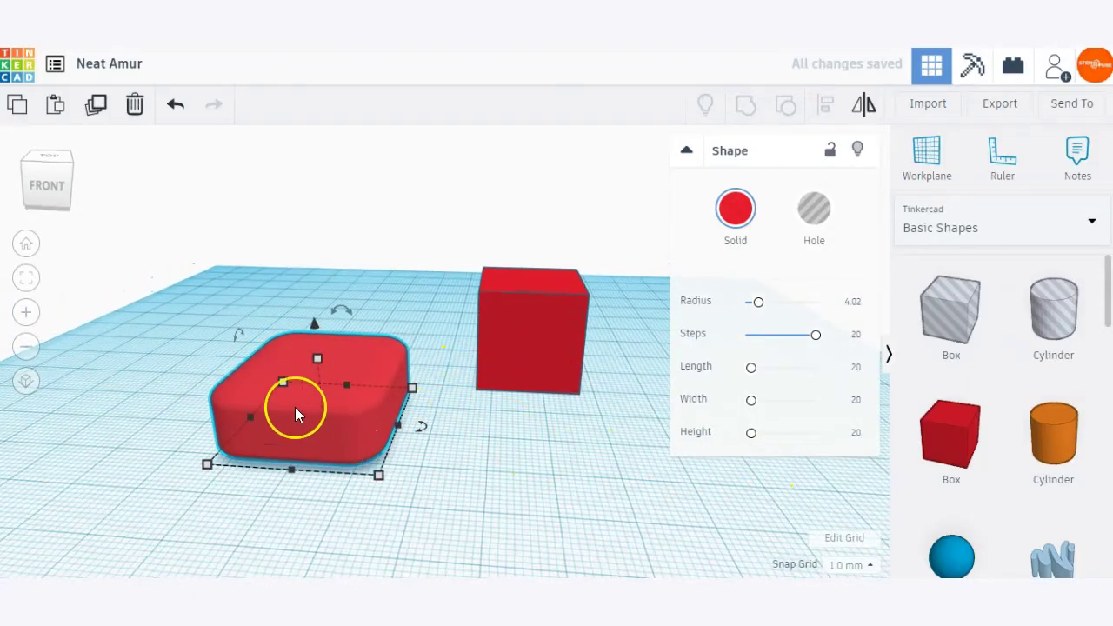
# - Try rotating the rounded box about its different axes, including a 22.5° tilt, and undo the rotation
pyautogui.moveTo(499, 473); pyautogui.dragTo(448, 485, button='right')
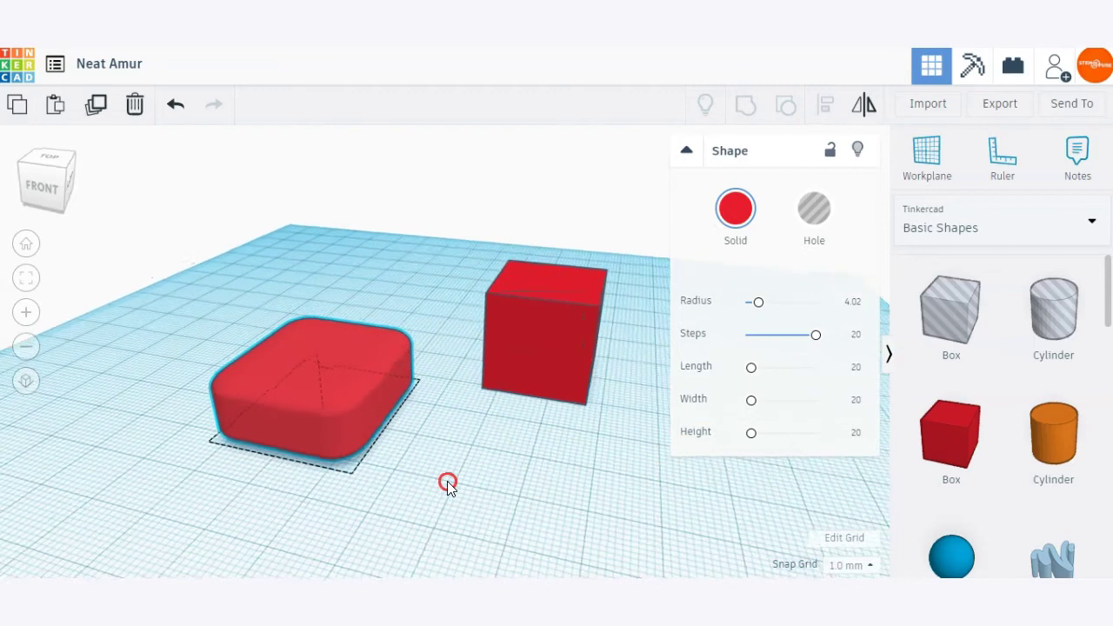
pyautogui.click(281, 370)
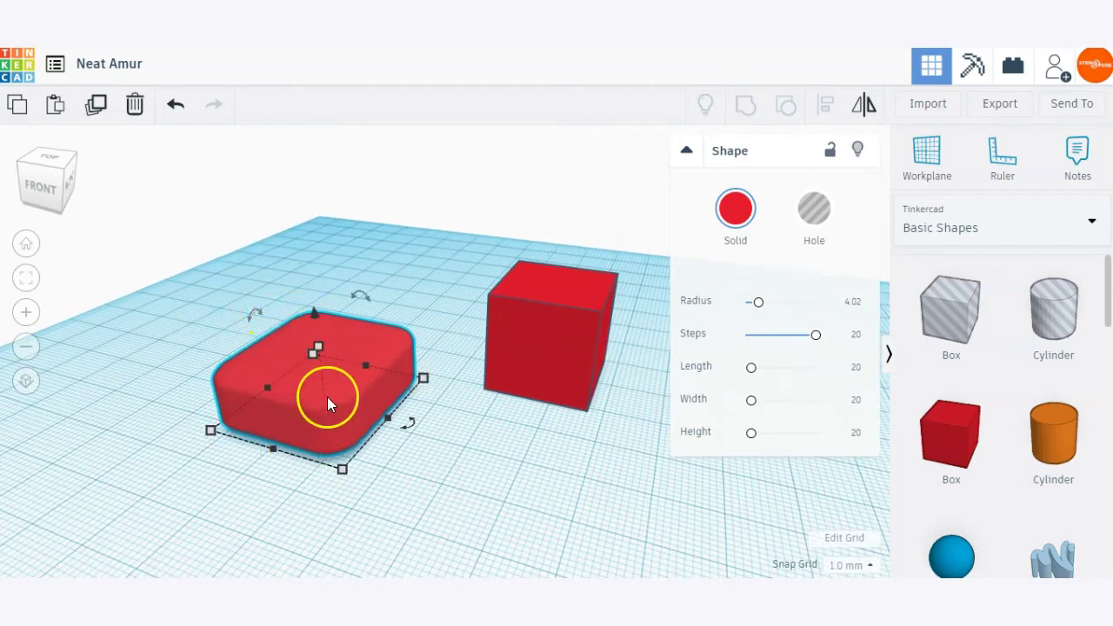
pyautogui.moveTo(249, 320)
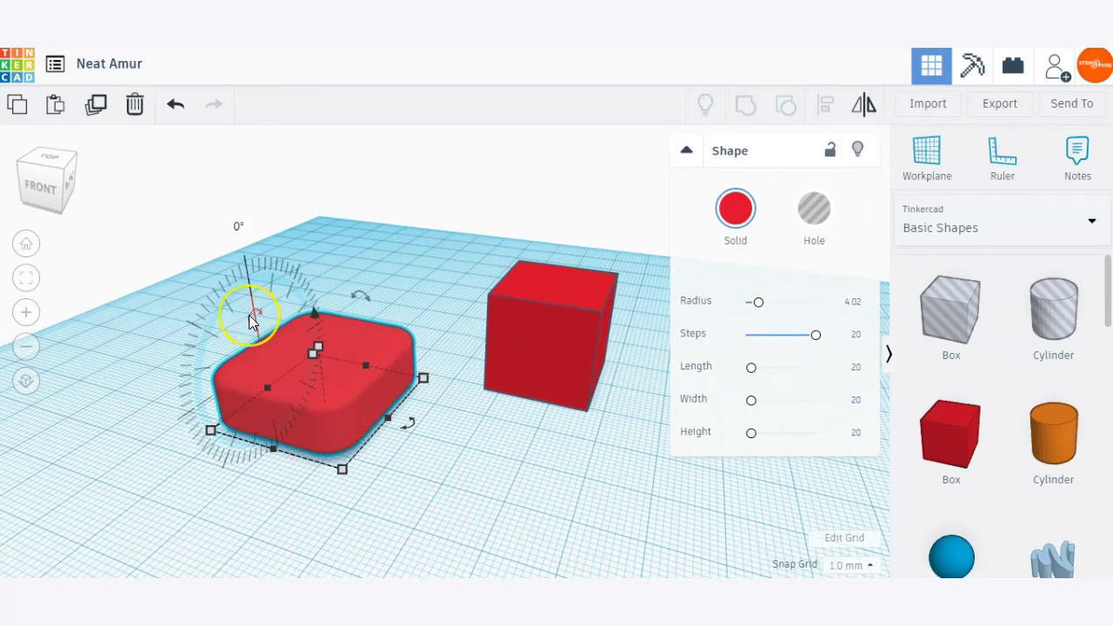
pyautogui.moveTo(249, 315); pyautogui.dragTo(229, 334)
pyautogui.moveTo(371, 276); pyautogui.dragTo(391, 291)
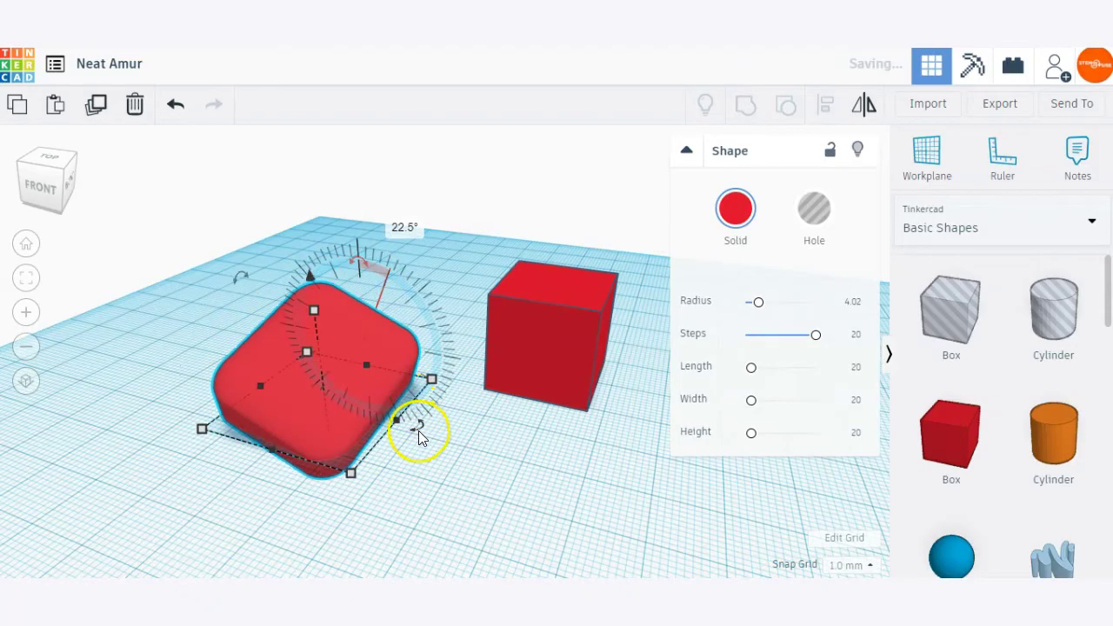
pyautogui.moveTo(409, 427)
pyautogui.mouseDown()
pyautogui.moveTo(301, 450)
pyautogui.moveTo(274, 438)
pyautogui.moveTo(261, 391)
pyautogui.moveTo(296, 375)
pyautogui.moveTo(412, 406)
pyautogui.moveTo(426, 434)
pyautogui.mouseUp()
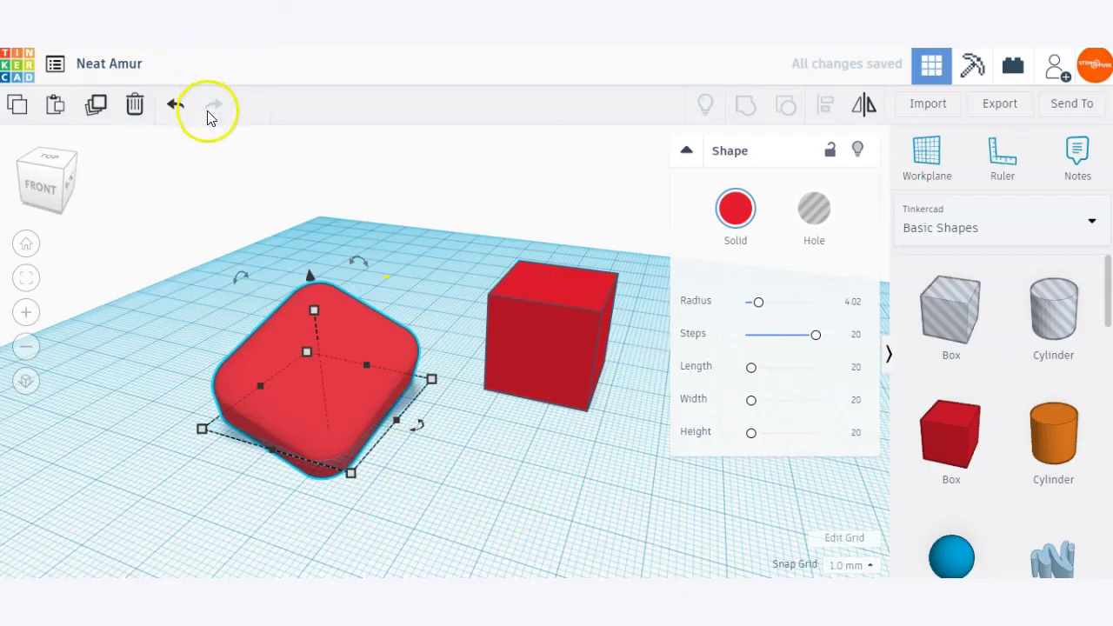
pyautogui.click(171, 111)
# - Try moving the rounded box vertically off the workplane and return it to its starting height
pyautogui.moveTo(297, 321); pyautogui.dragTo(354, 298, button='right')
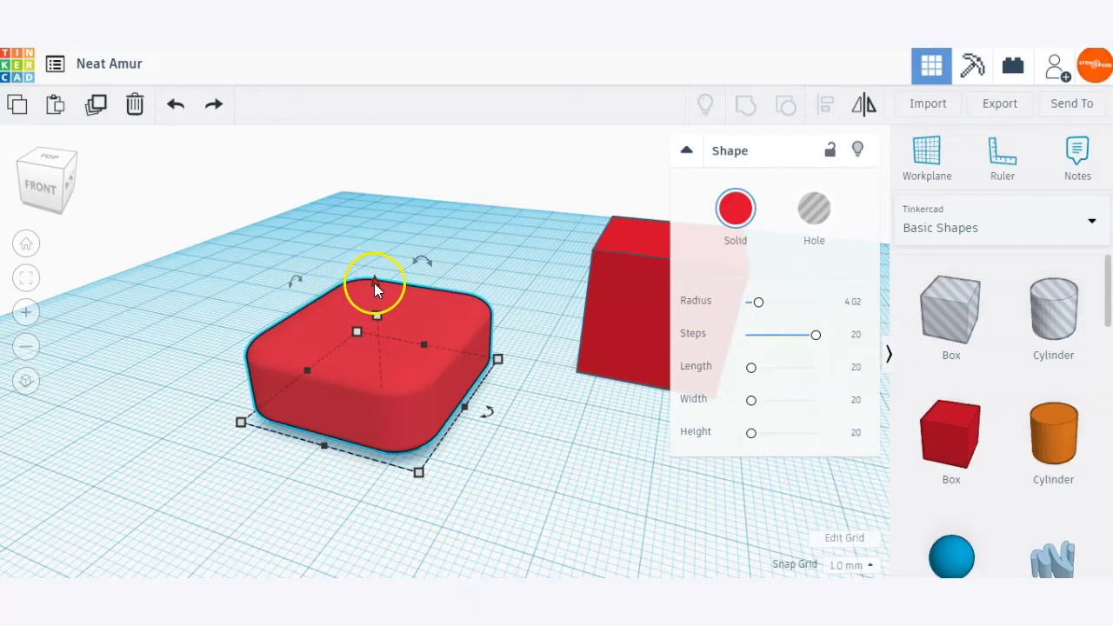
pyautogui.moveTo(423, 343); pyautogui.dragTo(427, 270, button='right')
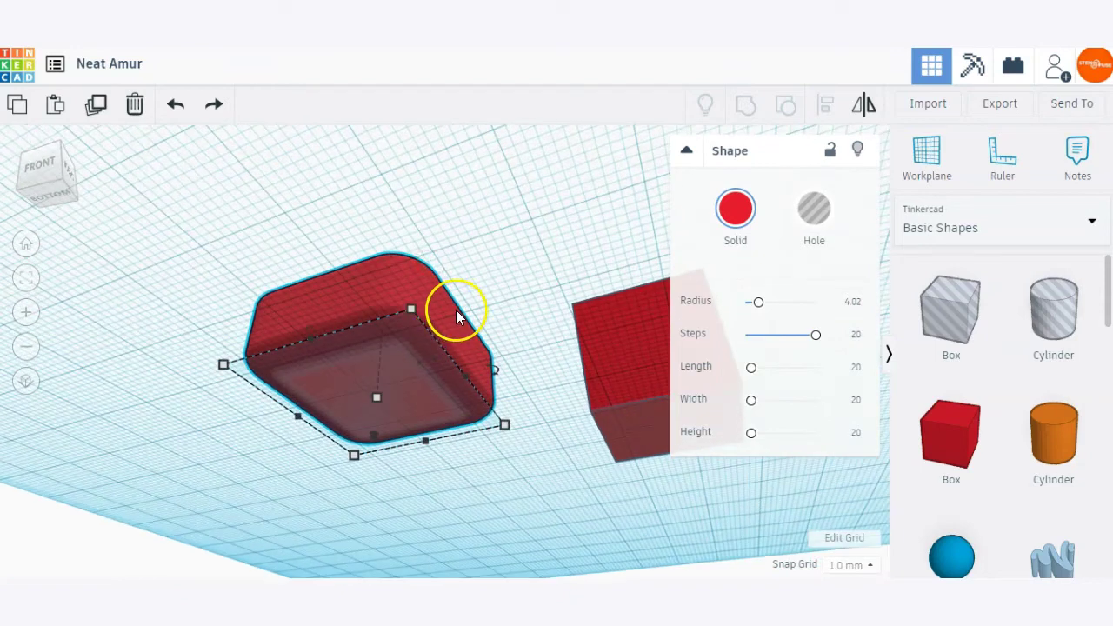
pyautogui.moveTo(450, 219); pyautogui.dragTo(448, 294, button='right')
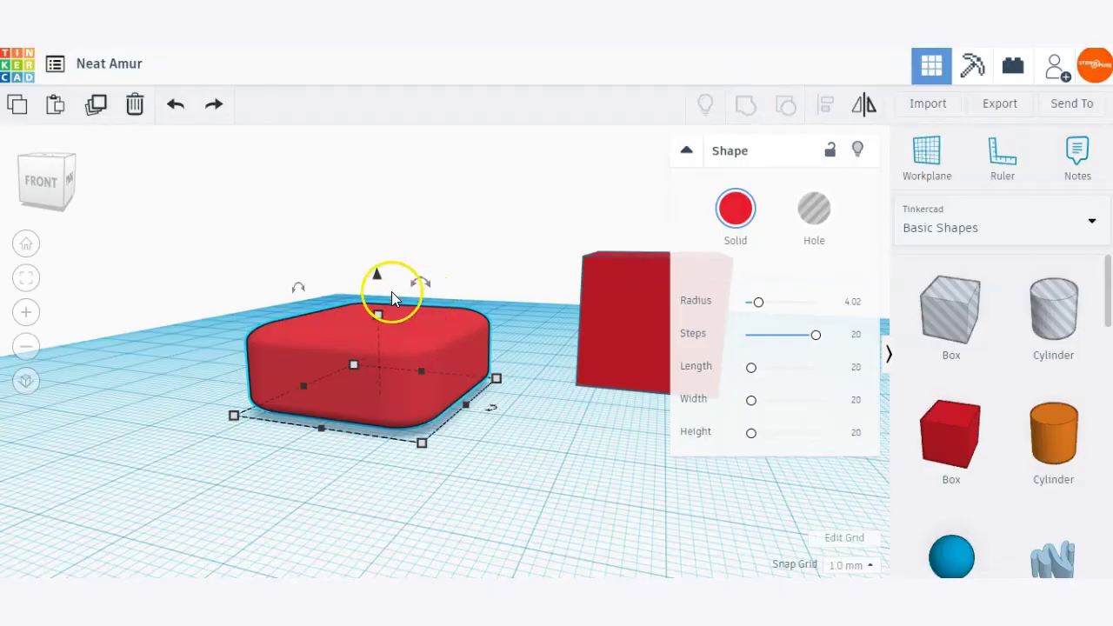
pyautogui.moveTo(378, 276); pyautogui.dragTo(476, 282)
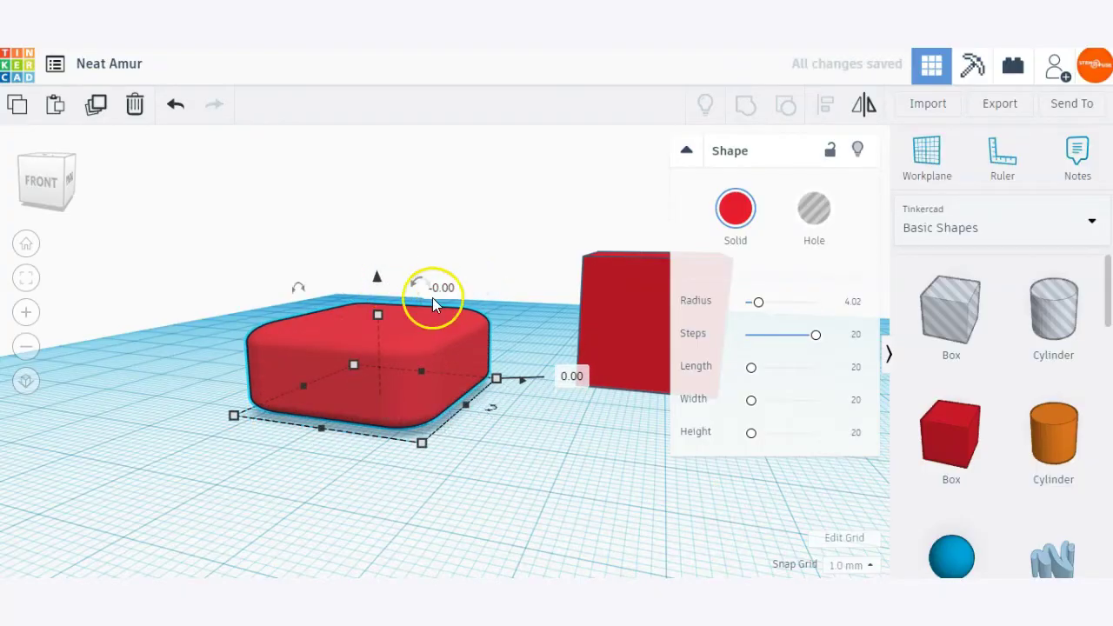
# - Set the rounded box's height to exactly 10 mm
pyautogui.moveTo(475, 231); pyautogui.dragTo(434, 277, button='right')
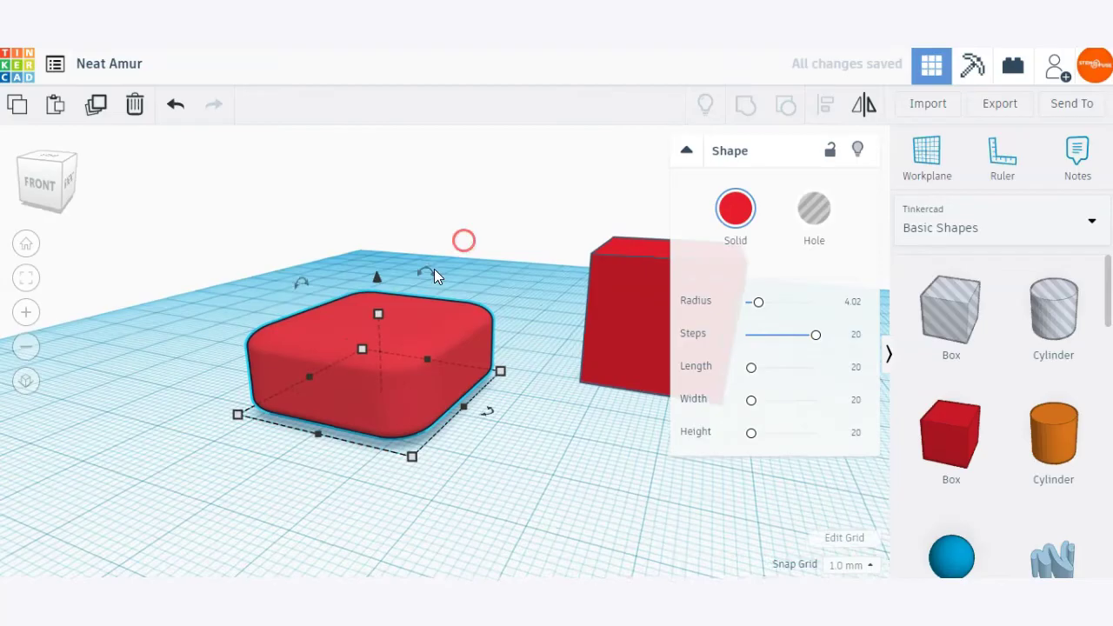
pyautogui.click(378, 314)
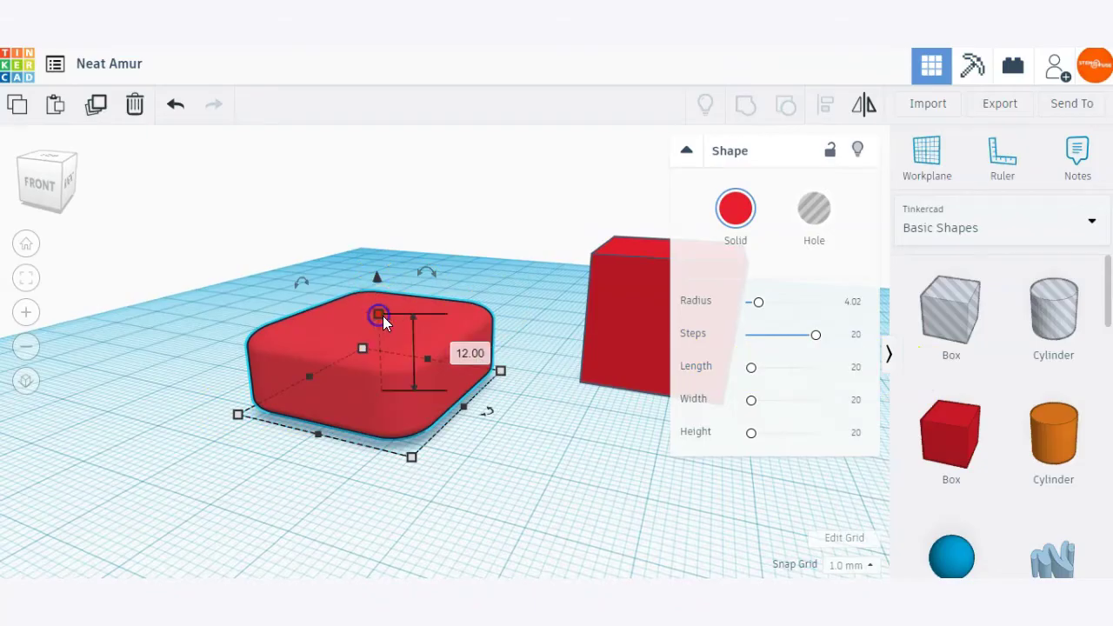
pyautogui.click(471, 354)
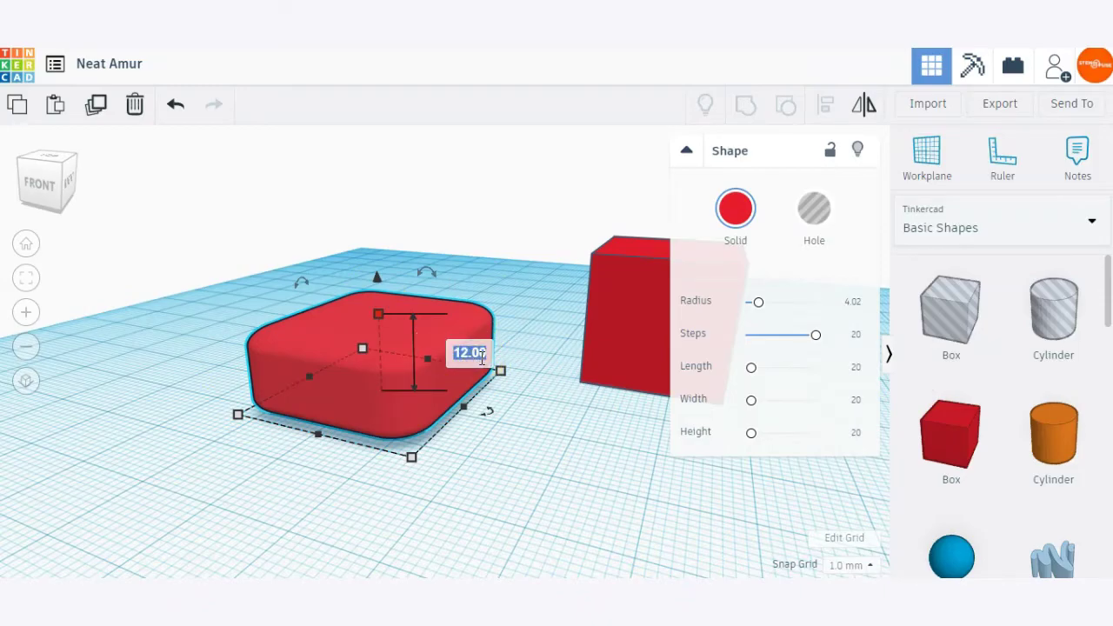
pyautogui.write('10')
pyautogui.press('Return')
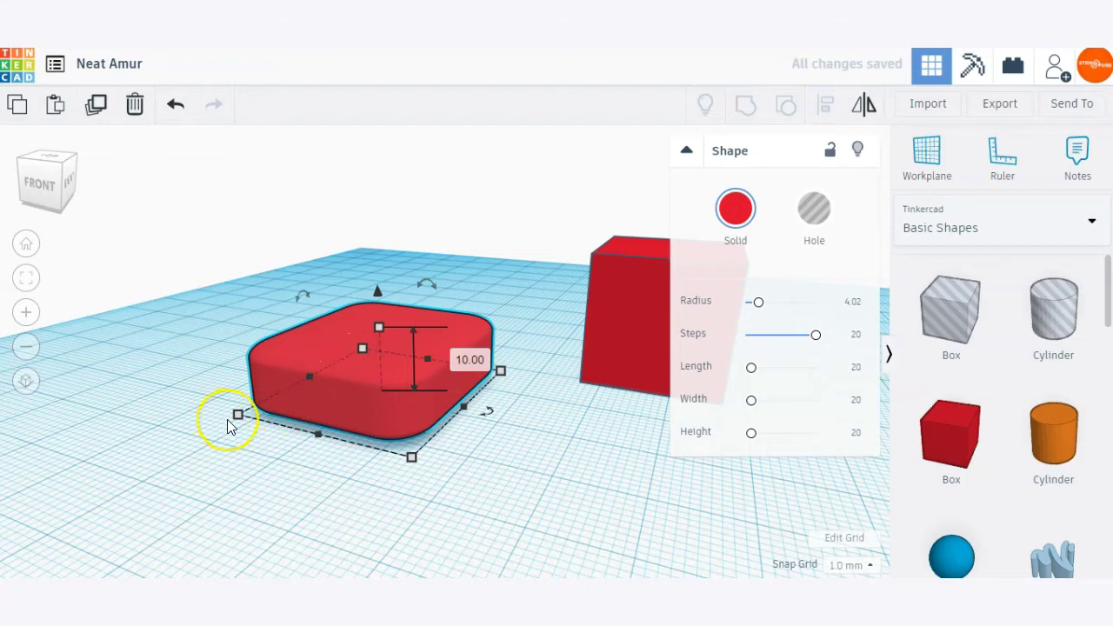
# - Set both the length and the width of the rounded box's base to 30 mm
pyautogui.moveTo(183, 401); pyautogui.dragTo(267, 489, button='right')
pyautogui.moveTo(248, 454)
pyautogui.click(209, 377)
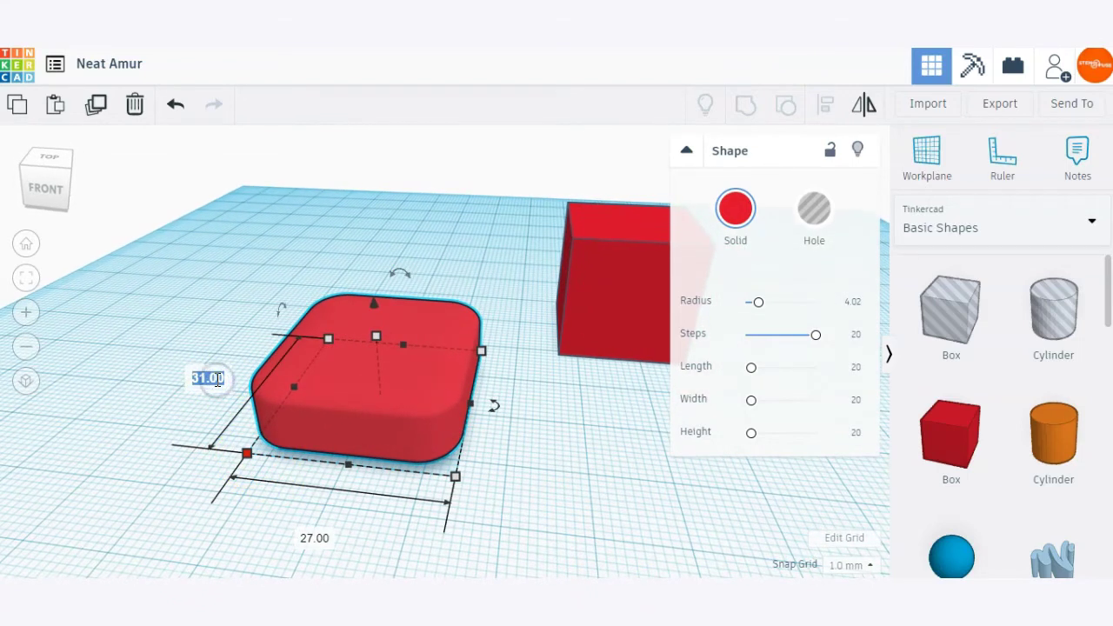
pyautogui.write('30')
pyautogui.press('Return')
pyautogui.click(318, 534)
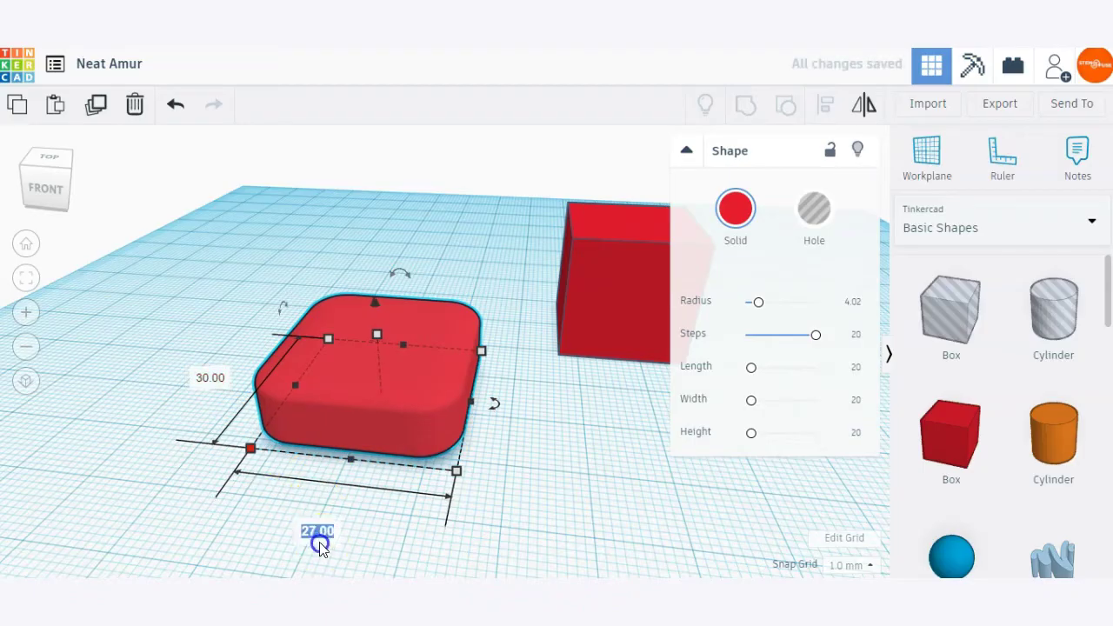
pyautogui.write('30')
pyautogui.press('Return')
# - Lift the rounded box to exactly 10 mm above the workplane and bring it back down onto the workplane
pyautogui.moveTo(385, 444); pyautogui.dragTo(380, 402, button='right')
pyautogui.moveTo(367, 290); pyautogui.dragTo(369, 250)
pyautogui.click(563, 357)
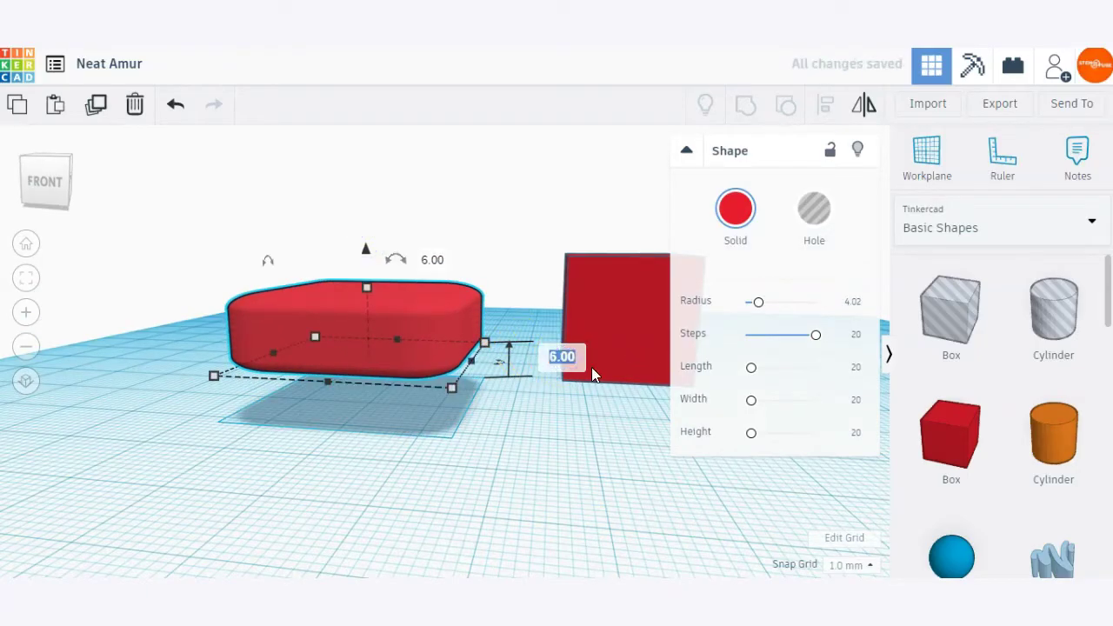
pyautogui.write('10')
pyautogui.press('Return')
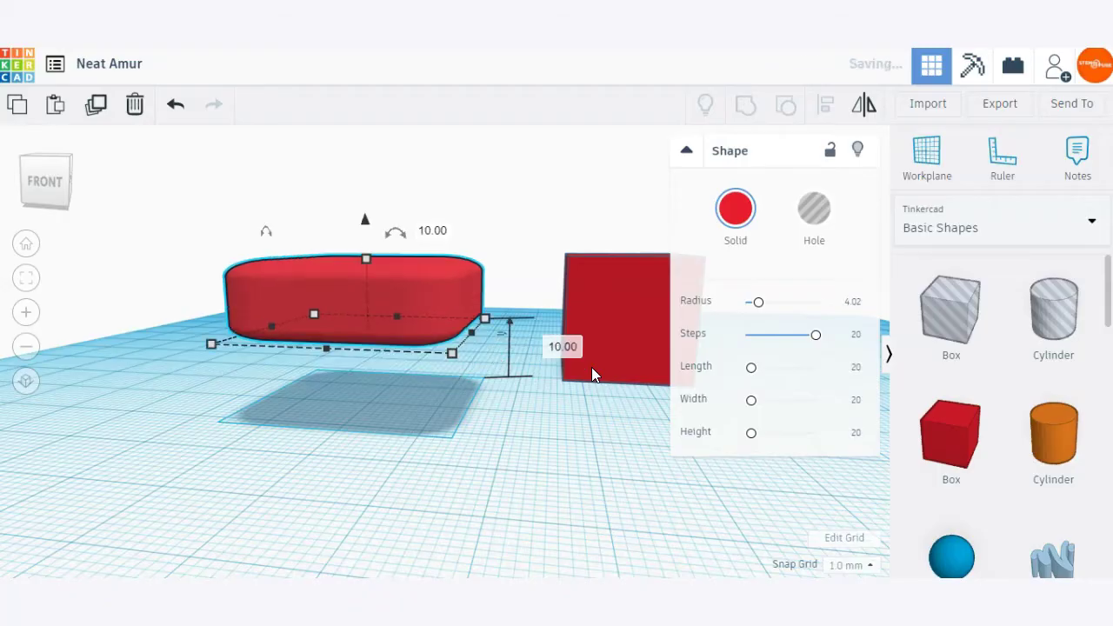
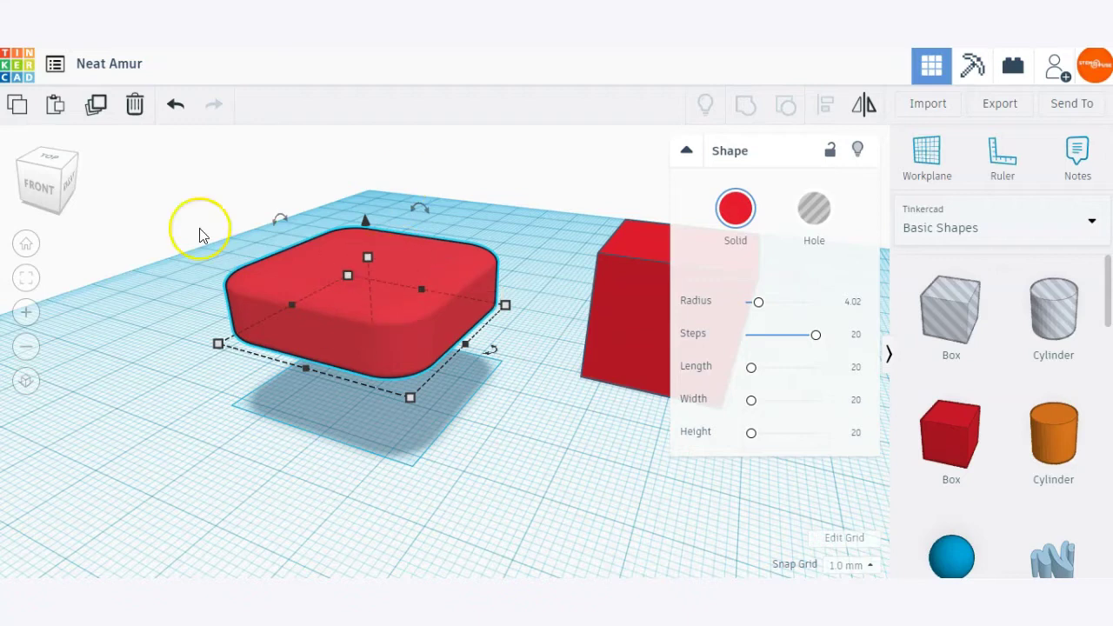
pyautogui.moveTo(363, 221); pyautogui.dragTo(383, 287)
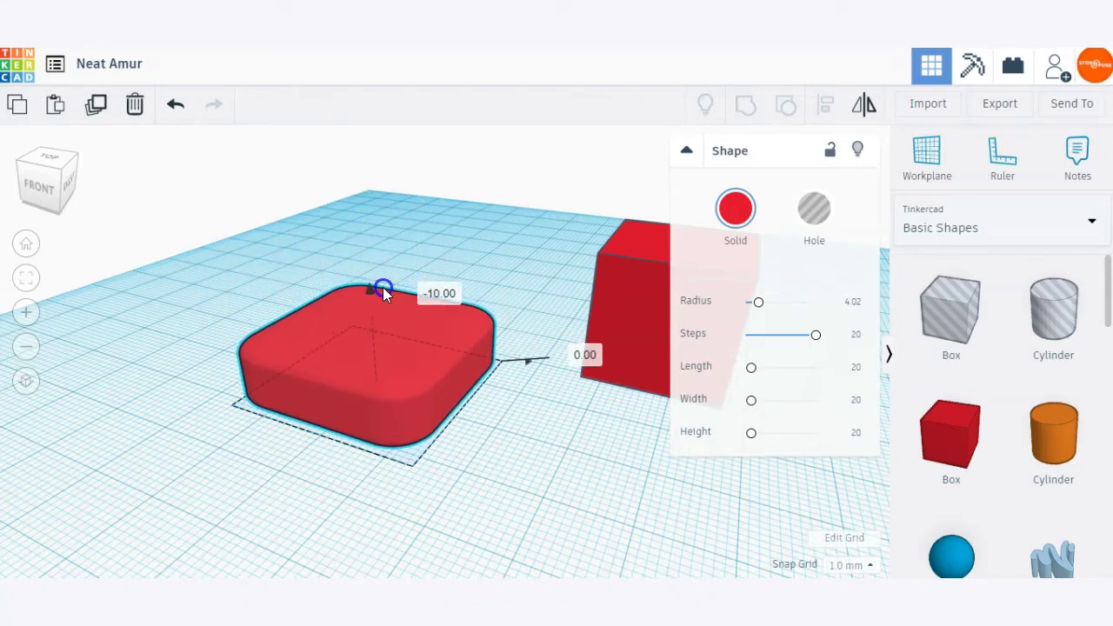
pyautogui.click(511, 287)
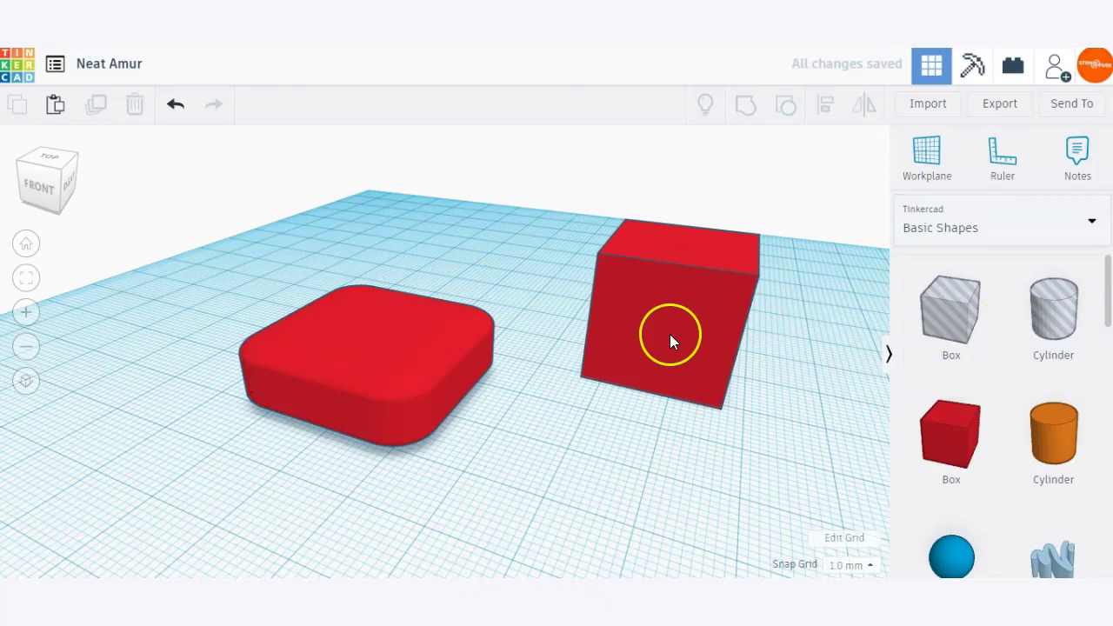
# - Delete the rounded box and move the remaining red box into its place near the middle of the workplane
pyautogui.click(368, 391)
pyautogui.click(369, 396)
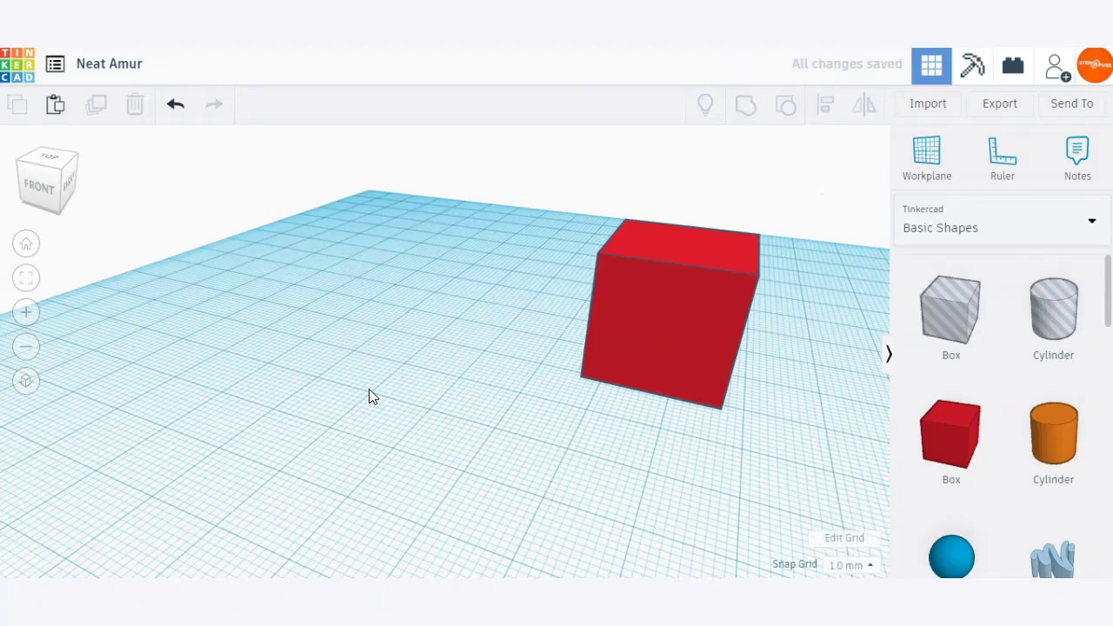
pyautogui.moveTo(625, 358); pyautogui.dragTo(402, 425)
pyautogui.click(367, 468)
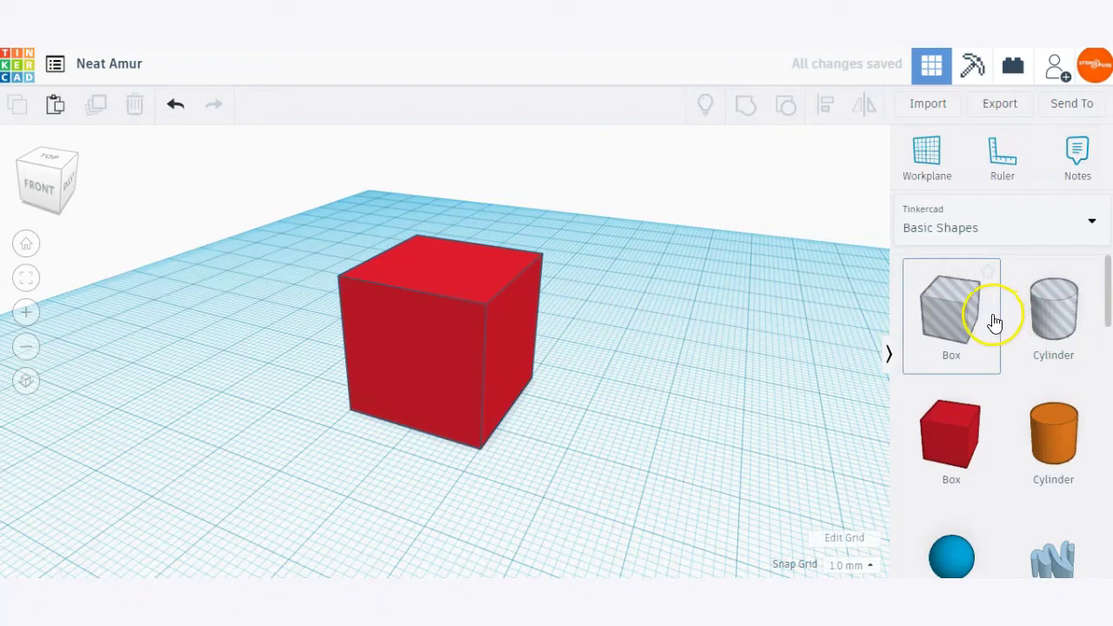
# - Add a hole box next to the red box and slide it so that it overlaps the red box's front corner
pyautogui.moveTo(969, 335); pyautogui.dragTo(628, 439)
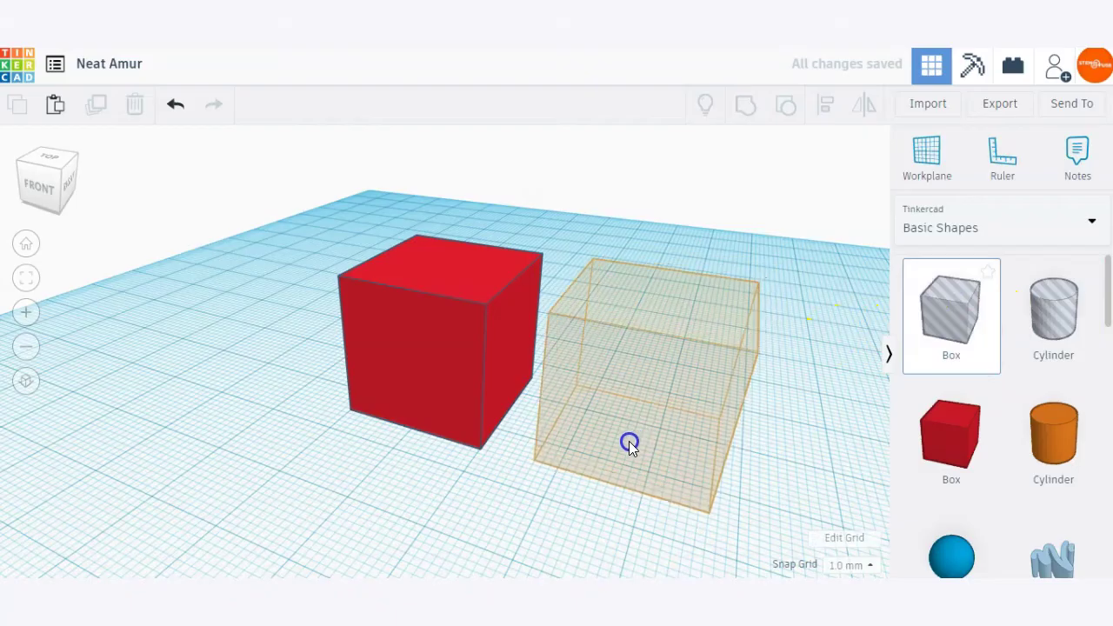
pyautogui.moveTo(572, 444); pyautogui.dragTo(357, 425, button='middle')
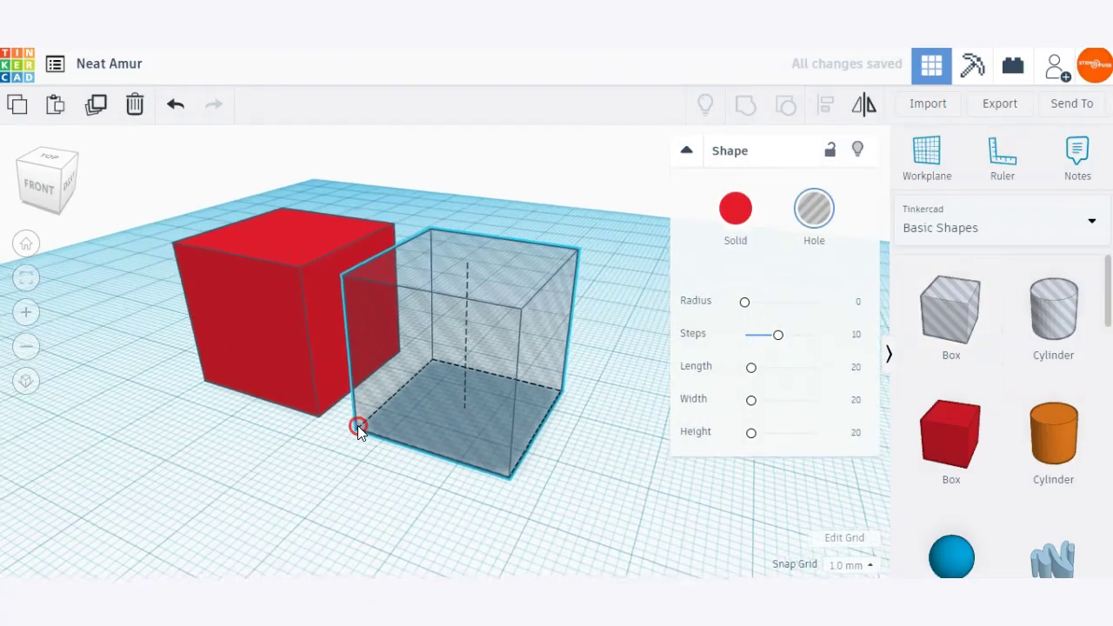
pyautogui.moveTo(294, 406); pyautogui.dragTo(305, 381, button='right')
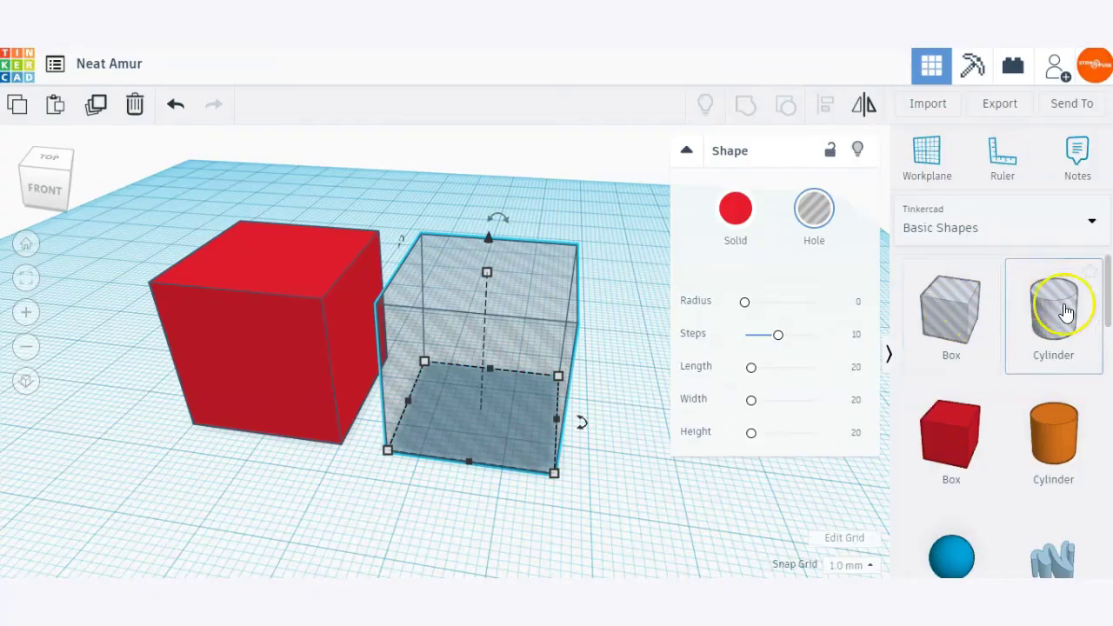
pyautogui.moveTo(342, 485); pyautogui.dragTo(467, 408, button='right')
pyautogui.moveTo(468, 409); pyautogui.dragTo(365, 422)
pyautogui.moveTo(49, 389)
pyautogui.mouseDown(button='right')
pyautogui.moveTo(202, 435)
pyautogui.moveTo(44, 385)
pyautogui.mouseUp(button='right')
pyautogui.moveTo(306, 448); pyautogui.dragTo(412, 480)
pyautogui.moveTo(537, 280); pyautogui.dragTo(575, 300, button='right')
pyautogui.moveTo(199, 418); pyautogui.dragTo(402, 374, button='middle')
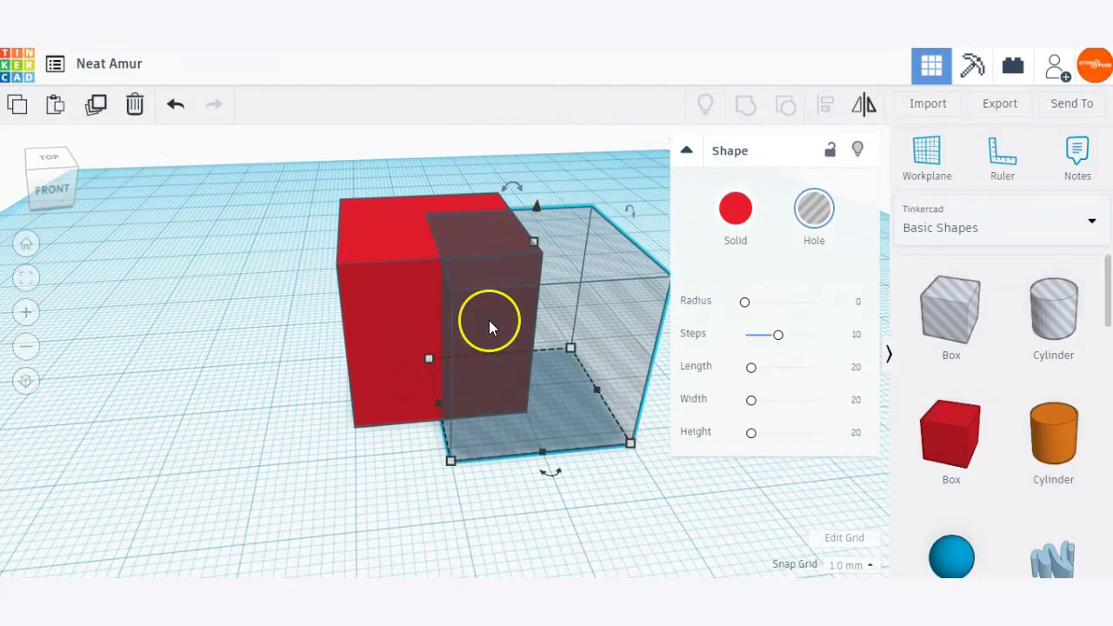
# - Shift the hole box 3 mm forward and 1 mm sideways, keeping it overlapping the red box's front corner
pyautogui.click(397, 275)
pyautogui.moveTo(563, 218); pyautogui.dragTo(443, 348, button='right')
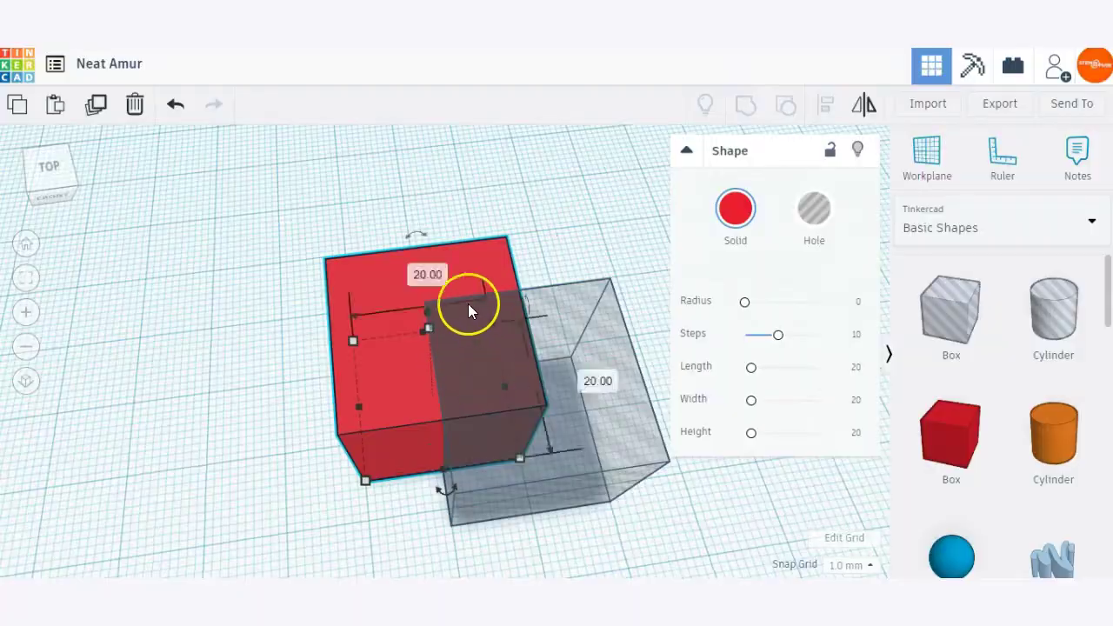
pyautogui.click(542, 235)
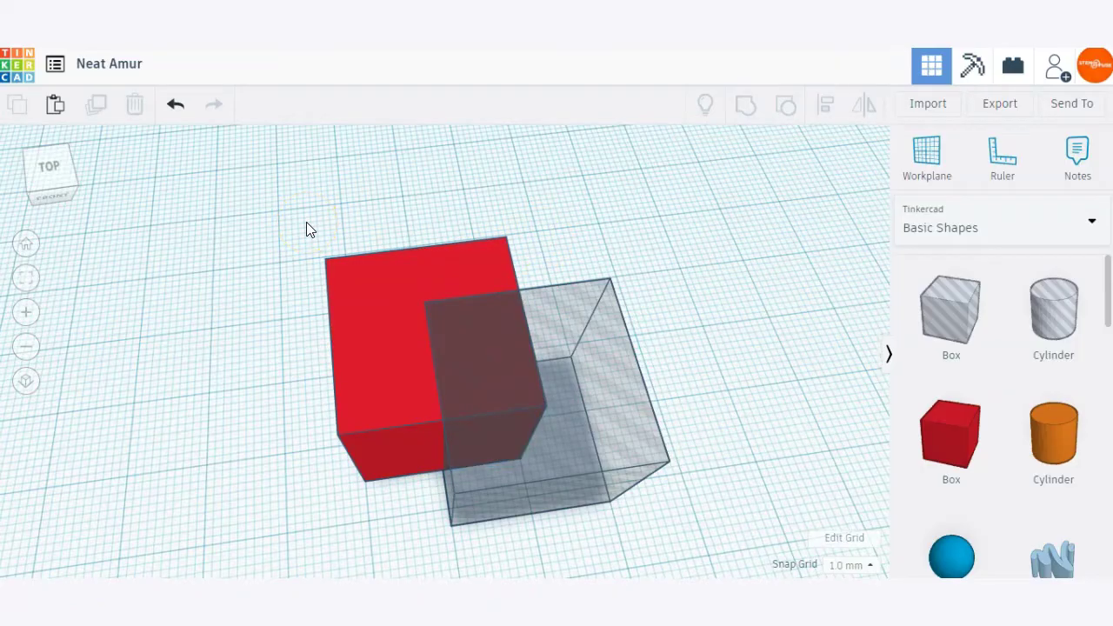
pyautogui.moveTo(608, 420); pyautogui.dragTo(612, 454)
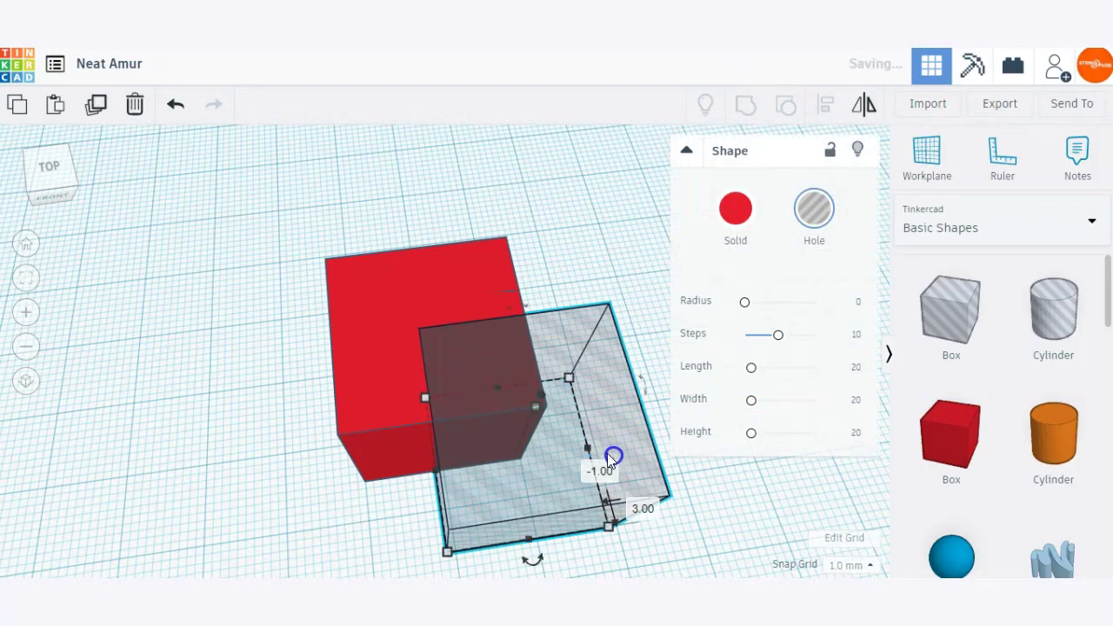
pyautogui.click(298, 281)
pyautogui.moveTo(274, 382); pyautogui.dragTo(714, 508, button='right')
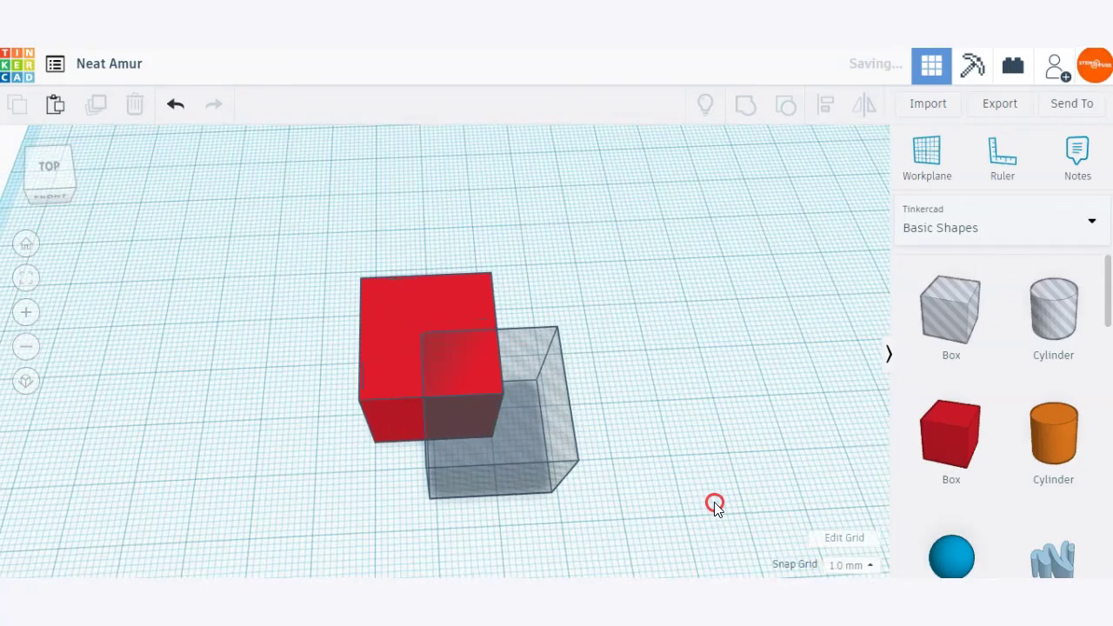
# - Group the red box and the hole box to cut the notch, and view the result from several angles
pyautogui.moveTo(248, 290); pyautogui.dragTo(660, 523)
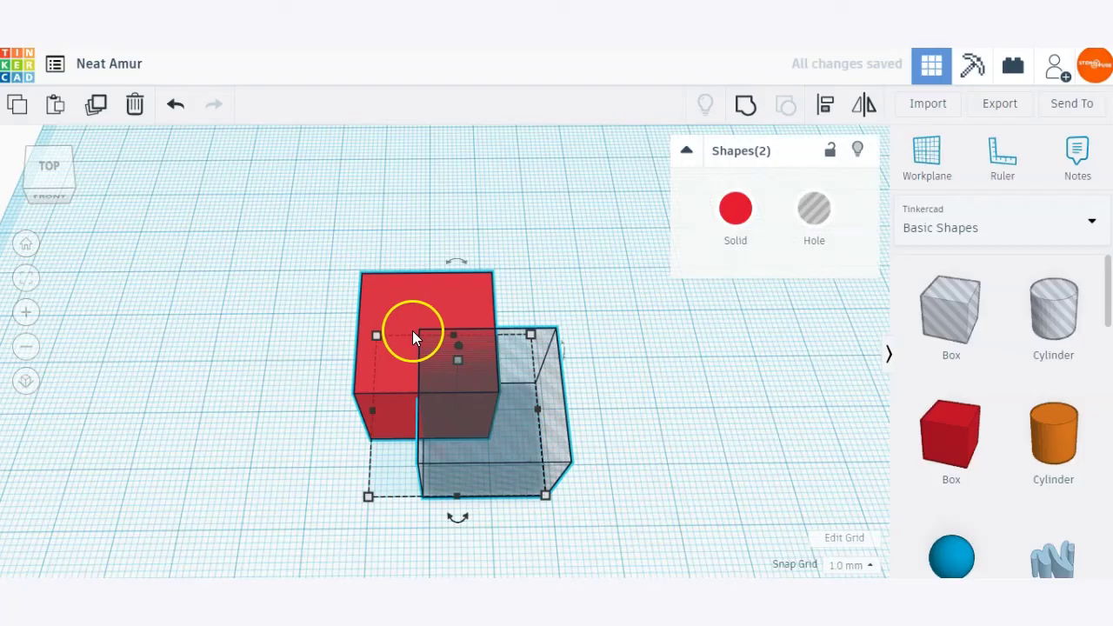
pyautogui.click(746, 106)
pyautogui.moveTo(717, 437); pyautogui.dragTo(700, 402, button='right')
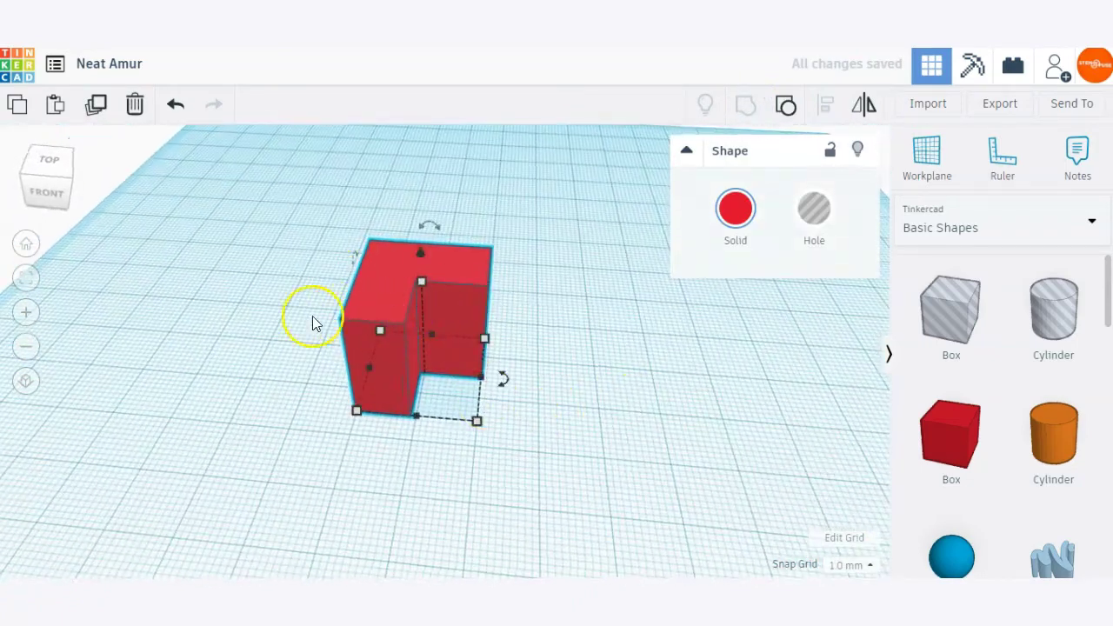
pyautogui.moveTo(206, 374); pyautogui.dragTo(295, 394, button='right')
pyautogui.moveTo(653, 436); pyautogui.dragTo(522, 417, button='right')
# - Edit the hole box inside the group, moving it about 6 mm by 1 mm and lowering its height below the red box's top
pyautogui.click(458, 296)
pyautogui.moveTo(467, 427)
pyautogui.mouseDown()
pyautogui.moveTo(504, 390)
pyautogui.moveTo(484, 395)
pyautogui.mouseUp()
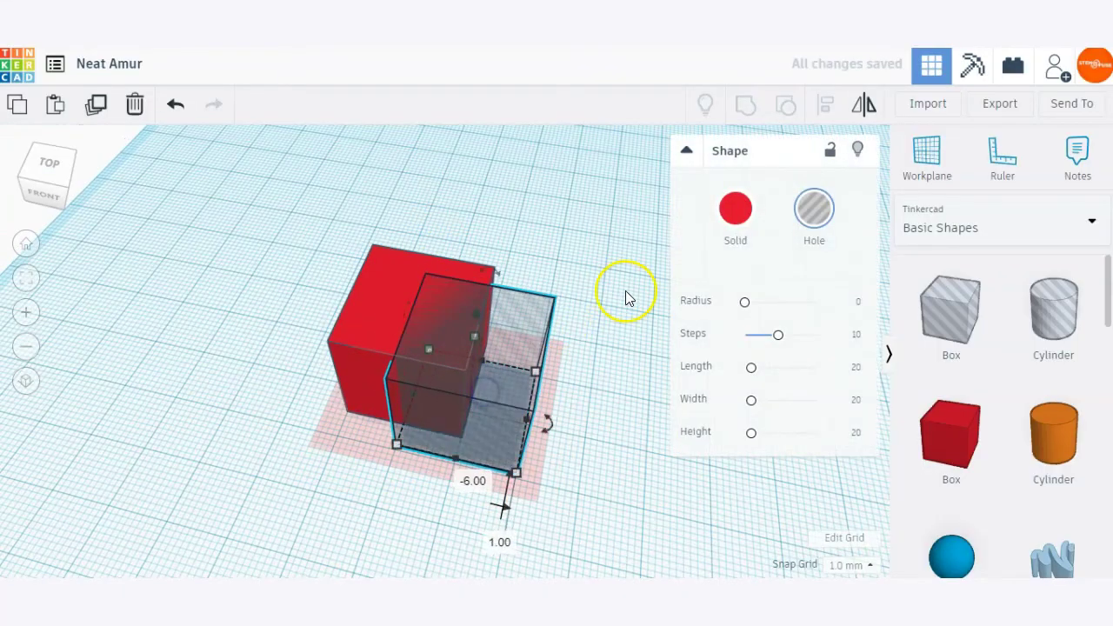
pyautogui.moveTo(475, 341); pyautogui.dragTo(478, 361)
pyautogui.click(556, 261)
pyautogui.moveTo(557, 260); pyautogui.dragTo(621, 415, button='right')
# - Ungroup the notched box and move the hole box about 18 mm away, clear of the red box
pyautogui.click(421, 352)
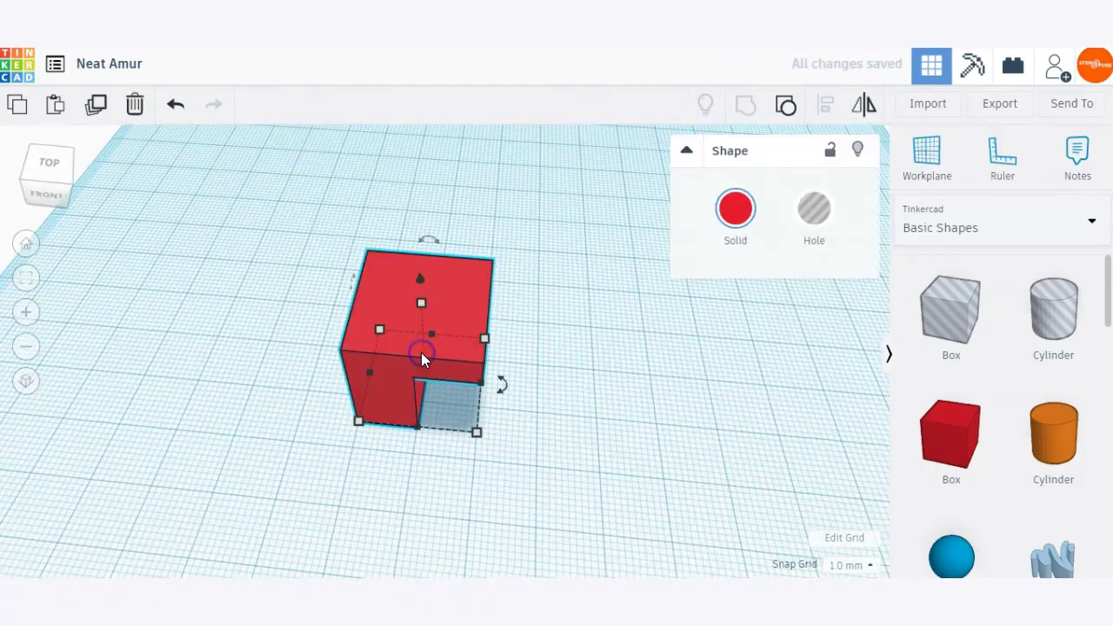
pyautogui.click(785, 113)
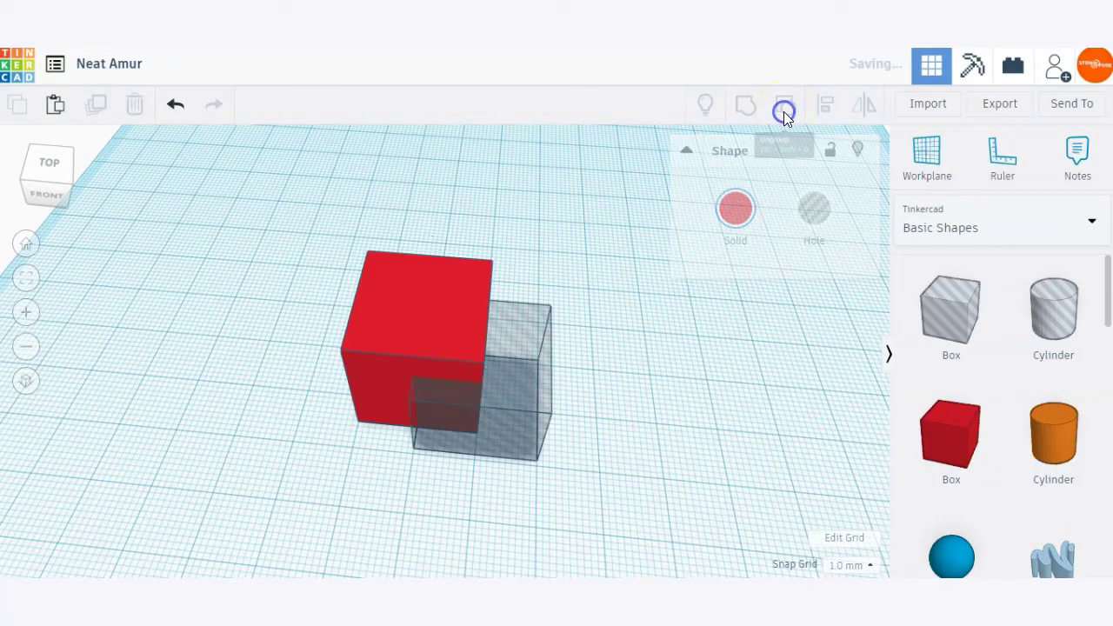
pyautogui.moveTo(513, 294); pyautogui.dragTo(634, 390)
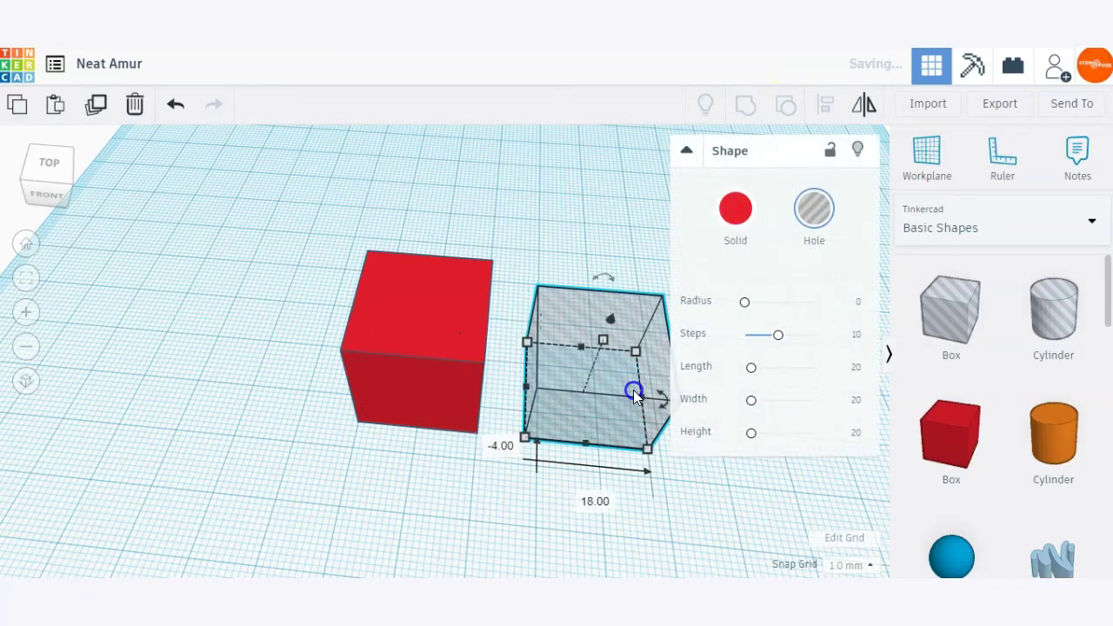
pyautogui.click(373, 462)
pyautogui.moveTo(484, 486); pyautogui.dragTo(422, 473, button='right')
# - Compare the solid and hole settings of the two boxes, moving the hole box 3 mm closer to the red box
pyautogui.click(340, 354)
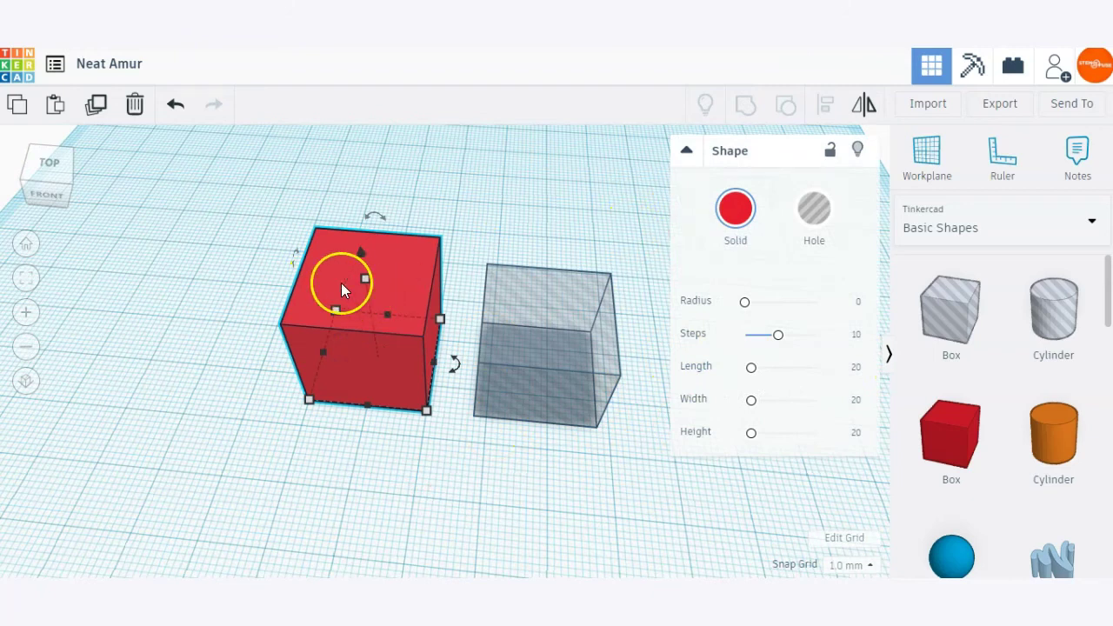
pyautogui.moveTo(386, 280); pyautogui.dragTo(472, 304, button='right')
pyautogui.click(750, 216)
pyautogui.click(719, 223)
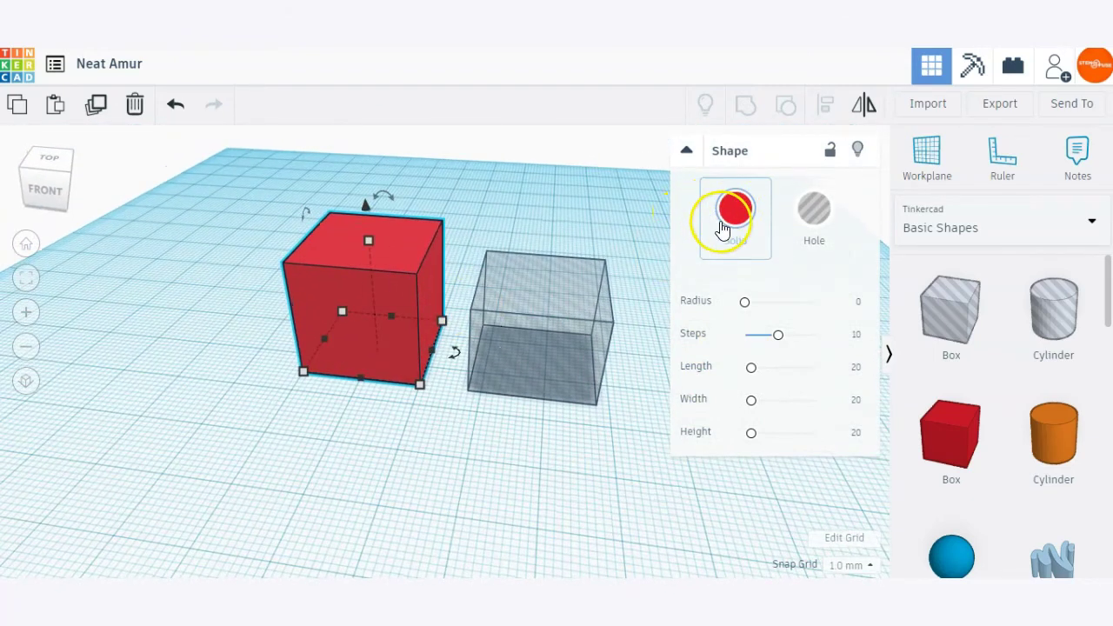
pyautogui.moveTo(572, 341); pyautogui.dragTo(551, 332)
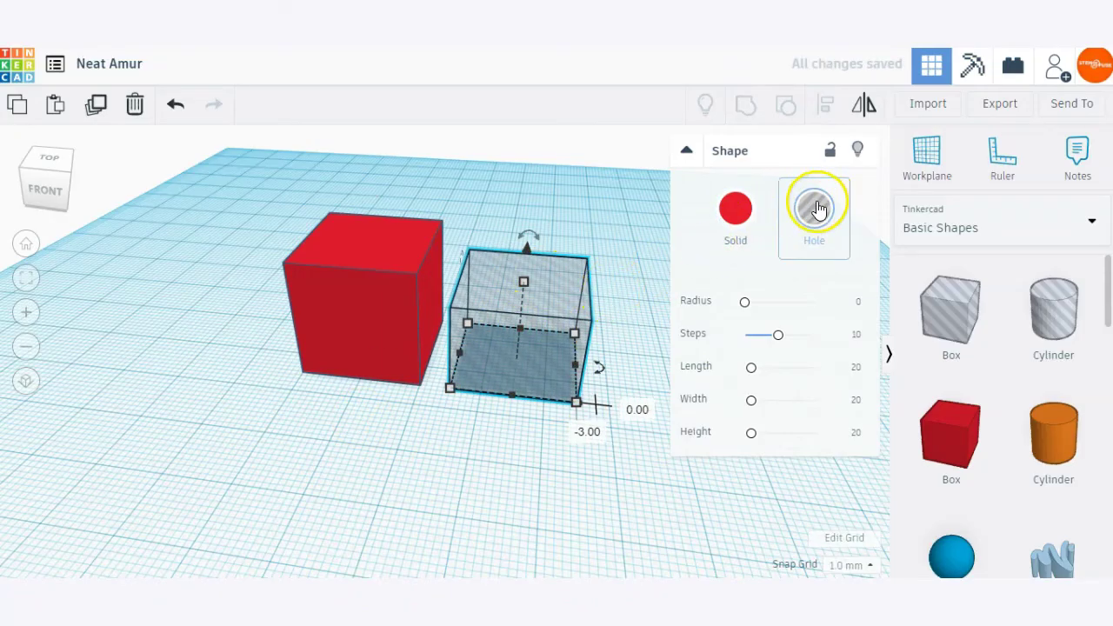
pyautogui.click(509, 481)
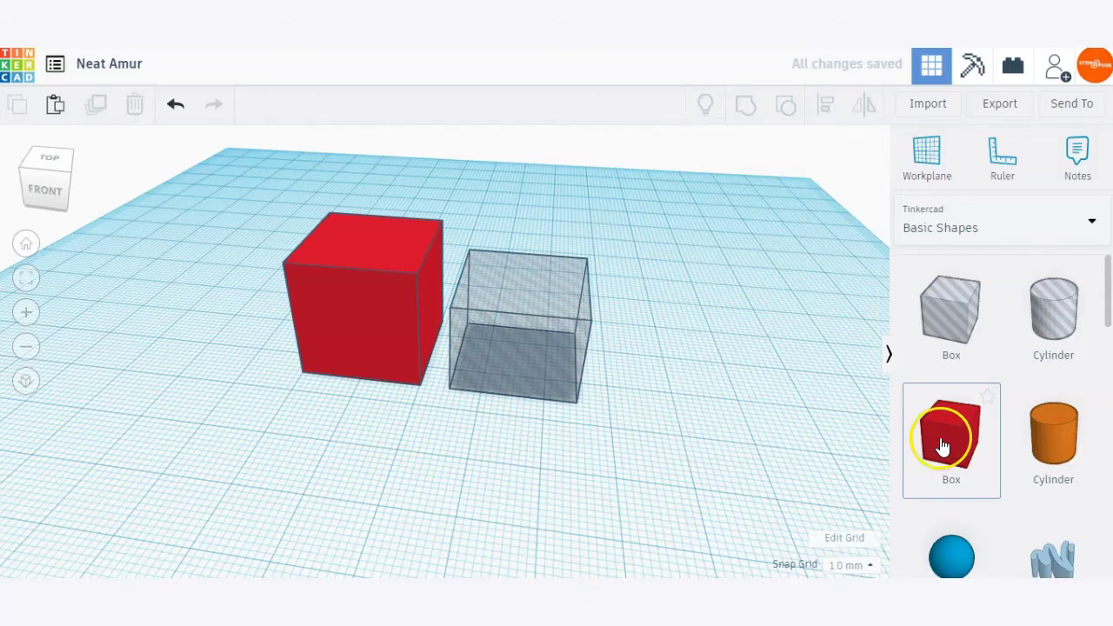
# - Place a sphere in front of the red box and turn it into a hole
pyautogui.scroll(-2, 957, 435)
pyautogui.moveTo(978, 408); pyautogui.dragTo(288, 427)
pyautogui.moveTo(548, 461)
pyautogui.mouseDown(button='right')
pyautogui.moveTo(365, 479)
pyautogui.moveTo(600, 454)
pyautogui.mouseUp(button='right')
pyautogui.click(352, 404)
pyautogui.moveTo(509, 478); pyautogui.dragTo(472, 464, button='right')
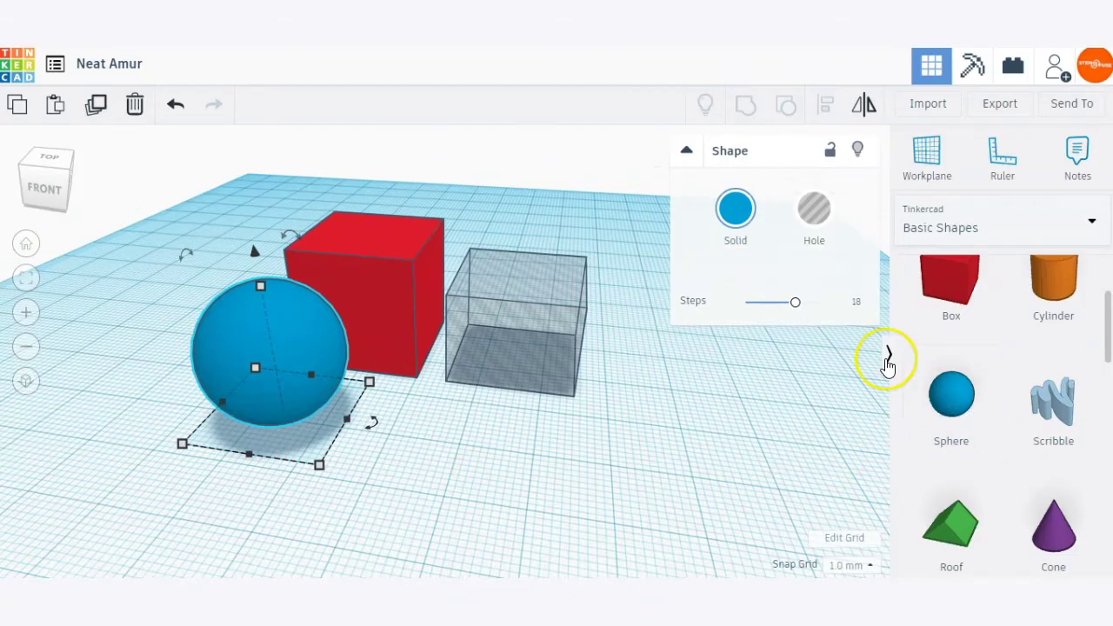
pyautogui.click(808, 217)
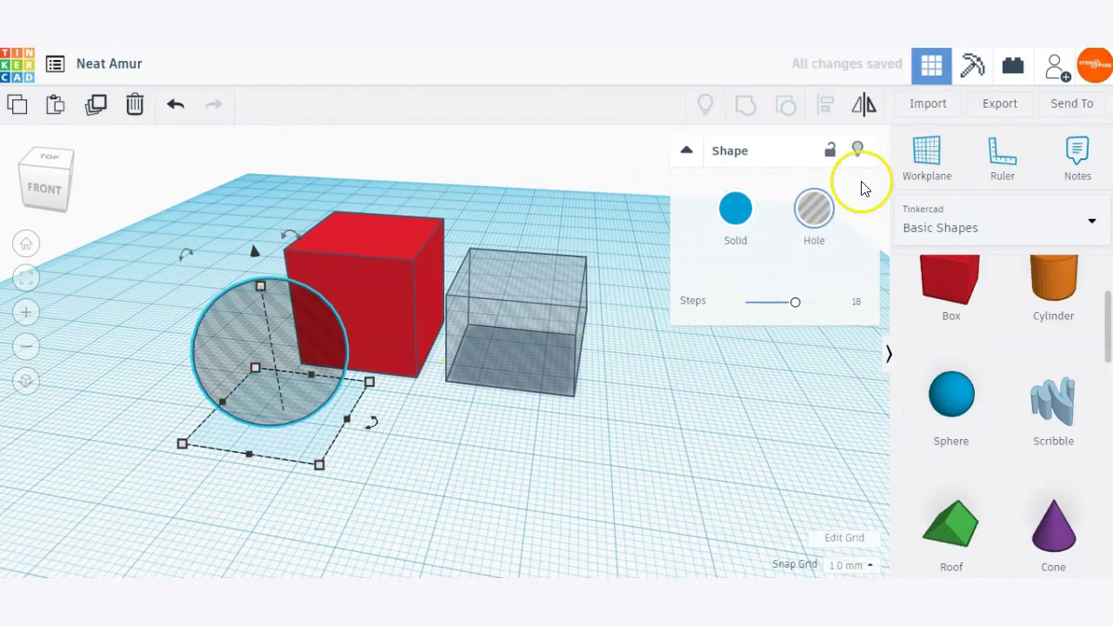
# - Move the sphere hole about 11 mm back and 2 mm sideways so it overlaps the red box's front corner
pyautogui.moveTo(359, 449); pyautogui.dragTo(241, 405, button='right')
pyautogui.moveTo(241, 405); pyautogui.dragTo(271, 356)
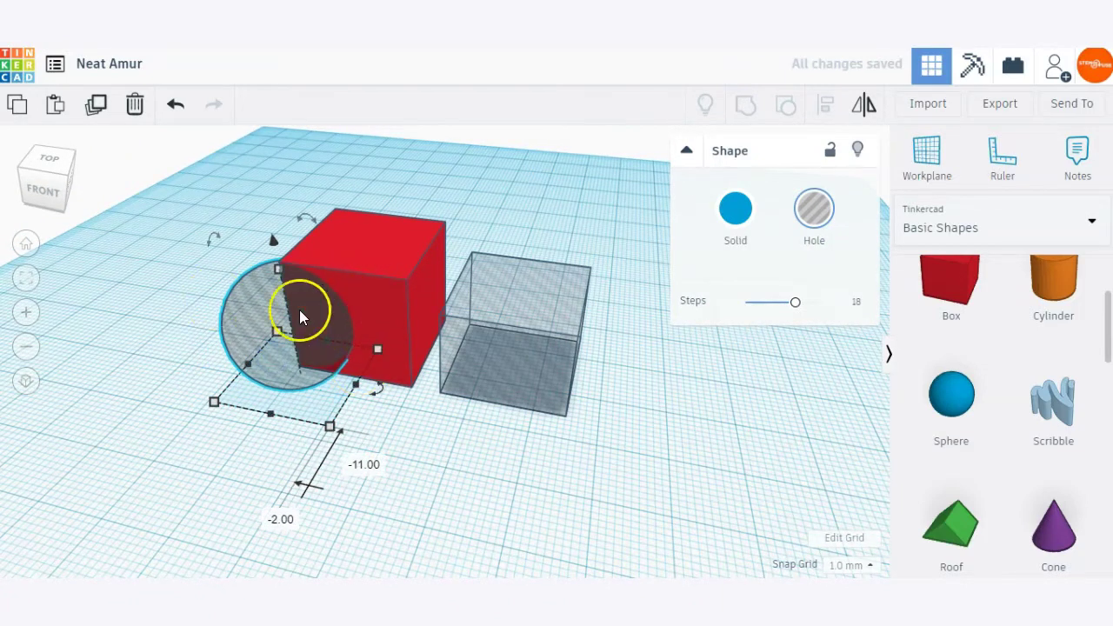
pyautogui.moveTo(142, 299); pyautogui.dragTo(367, 241, button='right')
pyautogui.click(313, 199)
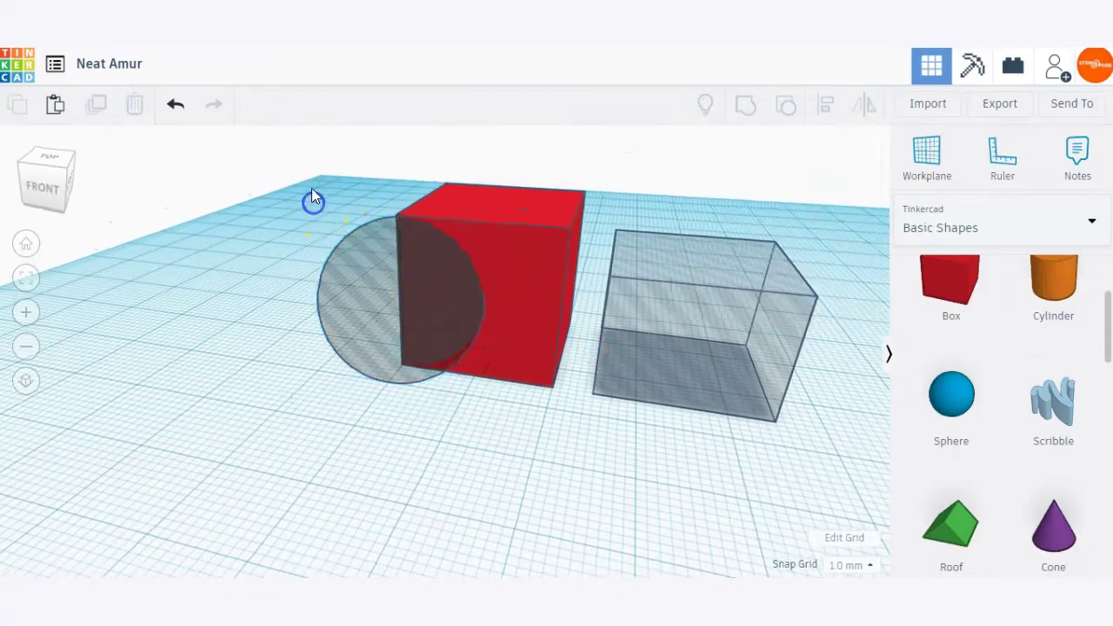
# - Group the sphere hole with the red box to carve a rounded hollow into its corner
pyautogui.moveTo(484, 326); pyautogui.dragTo(484, 326)
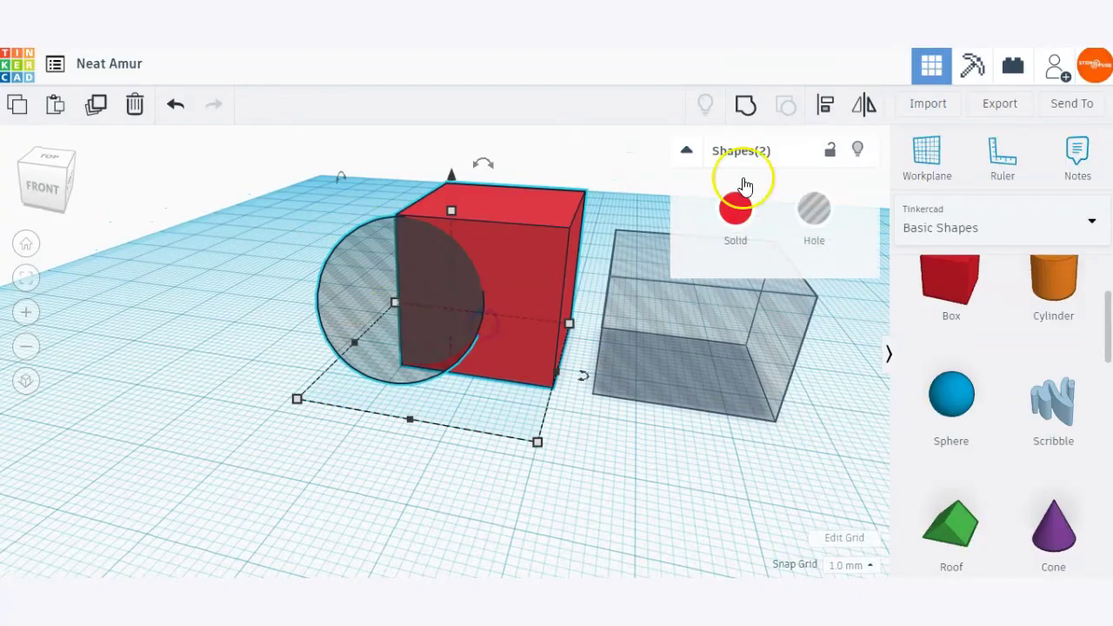
pyautogui.click(737, 109)
pyautogui.click(236, 380)
pyautogui.moveTo(236, 380)
pyautogui.mouseDown(button='right')
pyautogui.moveTo(454, 390)
pyautogui.moveTo(240, 367)
pyautogui.mouseUp(button='right')
# - Ungroup the carved box and delete the sphere hole and the hole box, leaving only the red box
pyautogui.moveTo(296, 233); pyautogui.dragTo(740, 375)
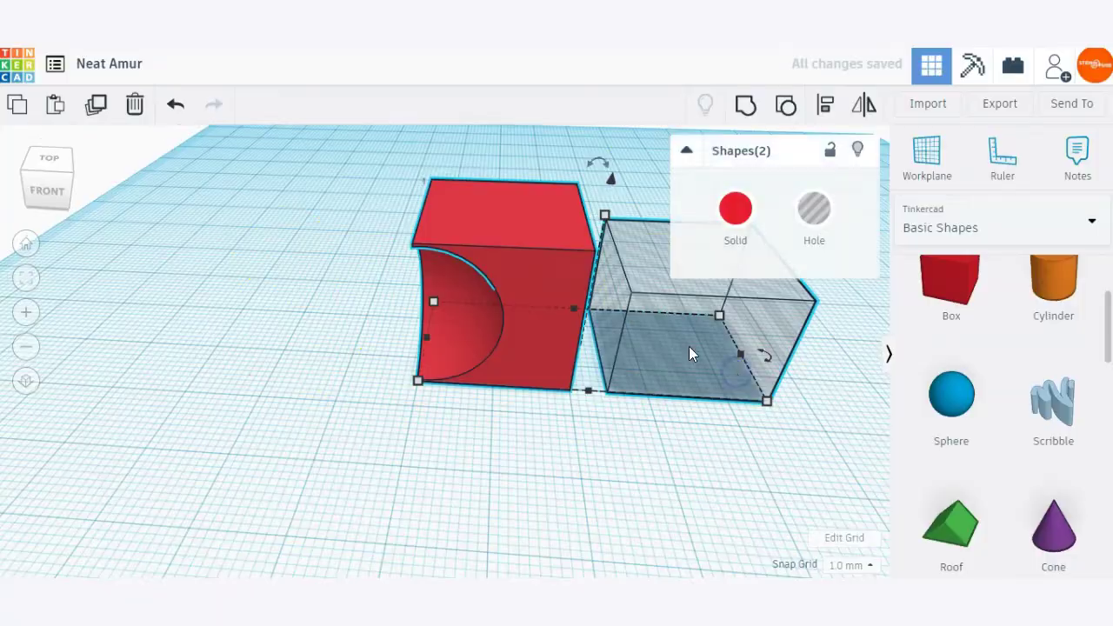
pyautogui.hotkey('ctrl', 'shift', 'g')
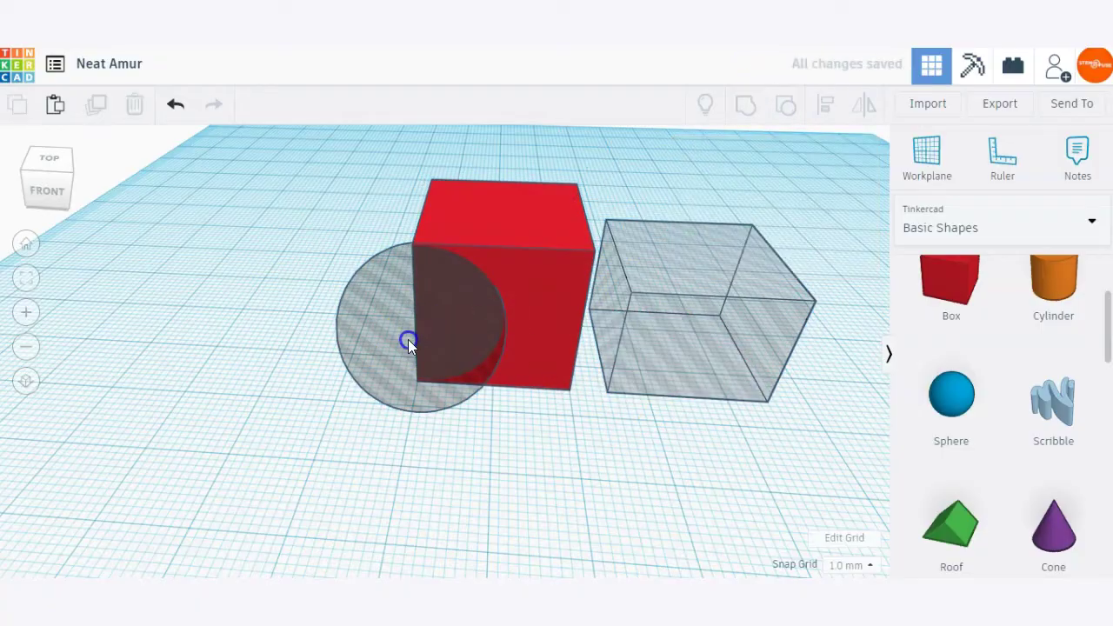
pyautogui.click(407, 339)
pyautogui.click(647, 320)
pyautogui.press('Delete')
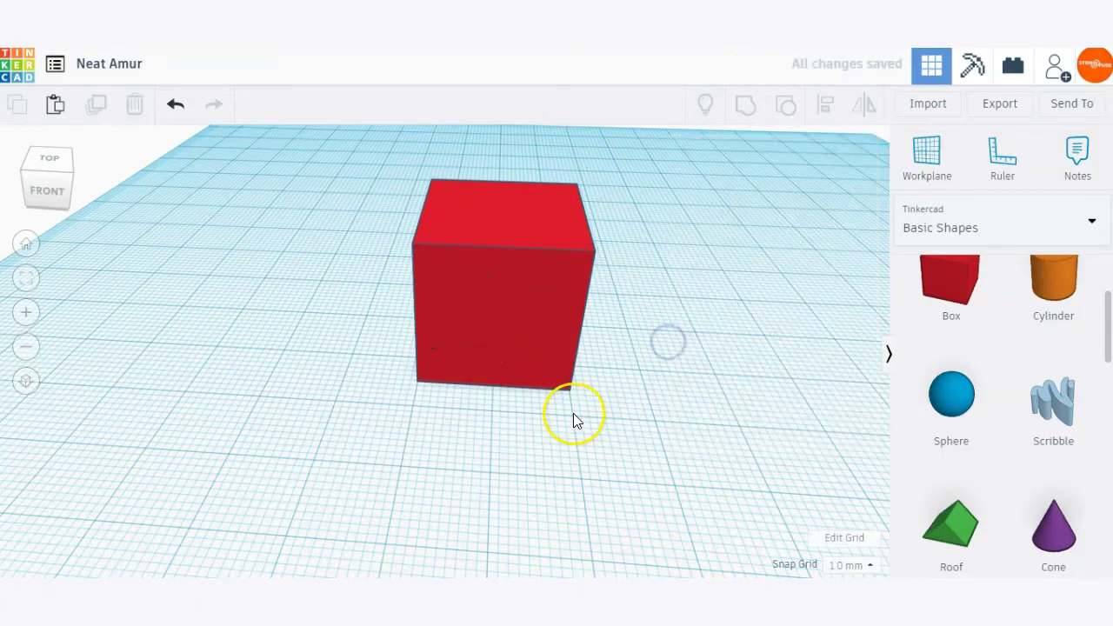
# - Find the Text shape among the basic shapes and place it on the workplane in front of the red box
pyautogui.scroll(-5, 686, 377)
pyautogui.moveTo(689, 361); pyautogui.dragTo(635, 360, button='right')
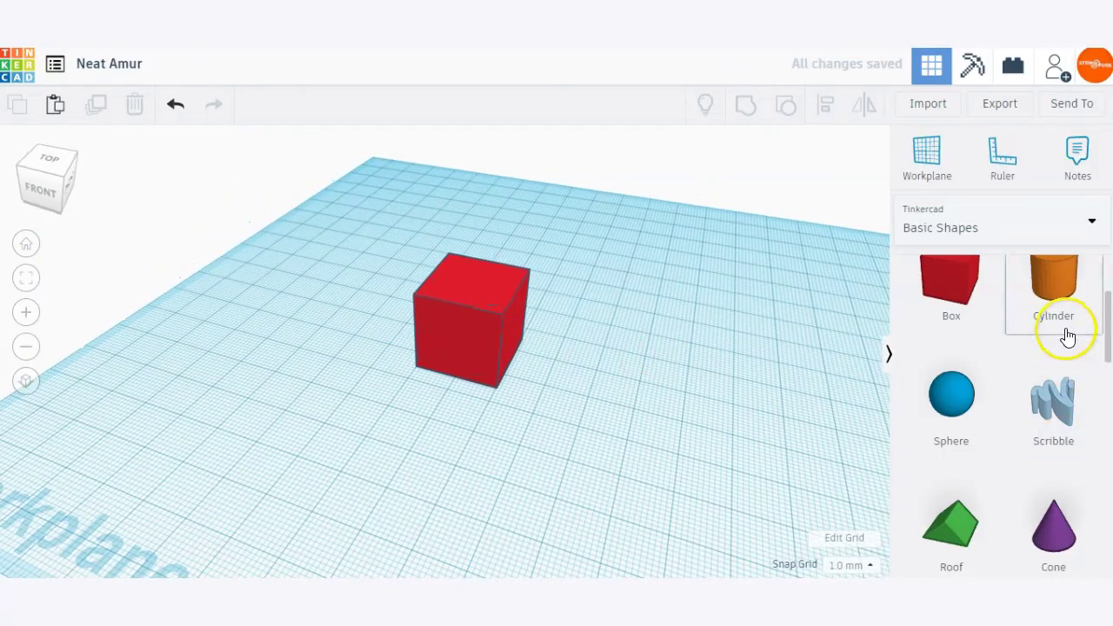
pyautogui.scroll(3, 1009, 365)
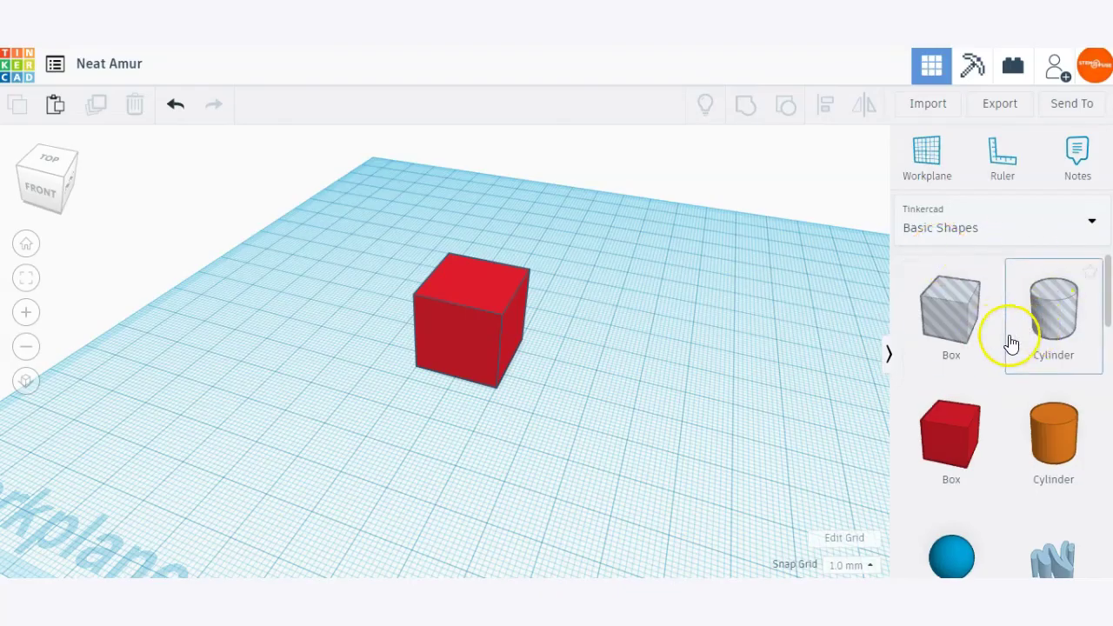
pyautogui.scroll(-2, 1001, 339)
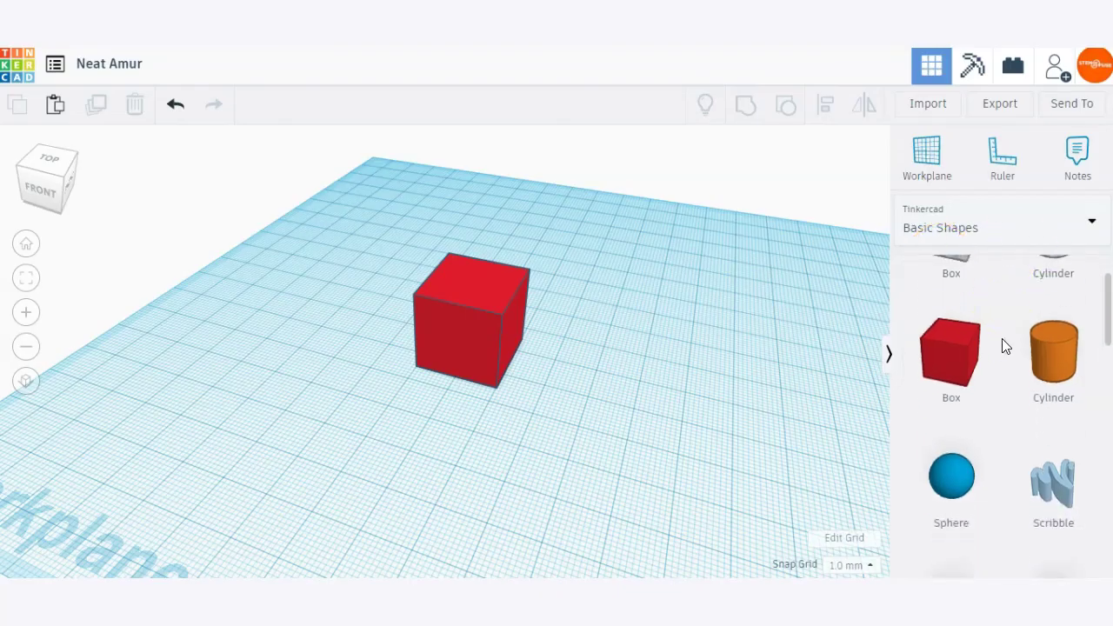
pyautogui.scroll(-2, 1002, 339)
pyautogui.scroll(-4, 1002, 341)
pyautogui.scroll(1, 1002, 341)
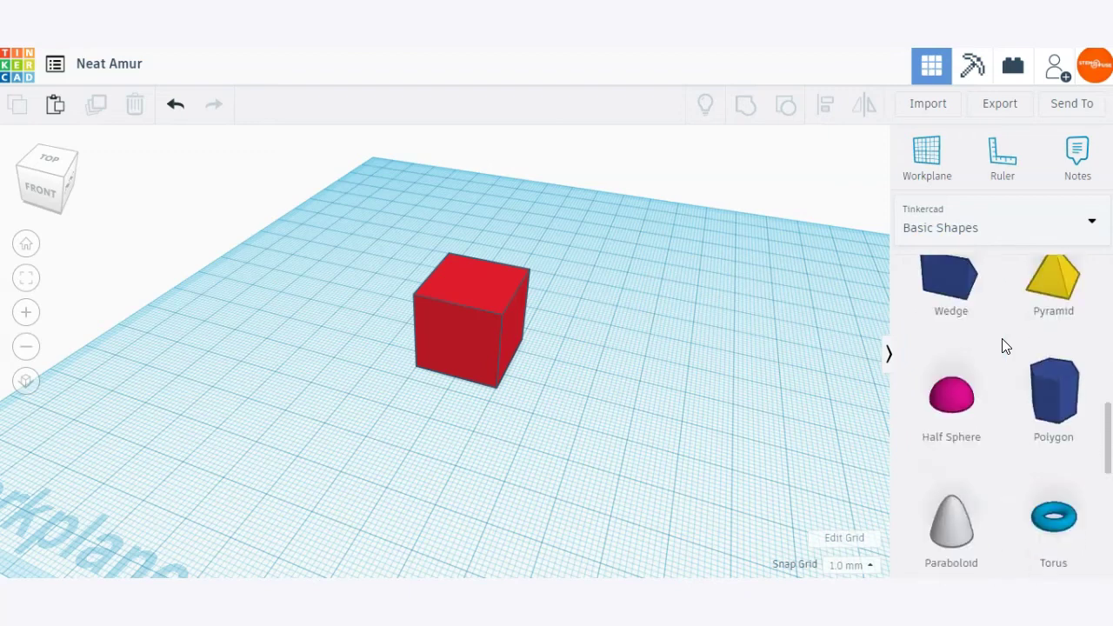
pyautogui.scroll(1, 1002, 346)
pyautogui.scroll(-2, 1002, 346)
pyautogui.scroll(2, 1002, 346)
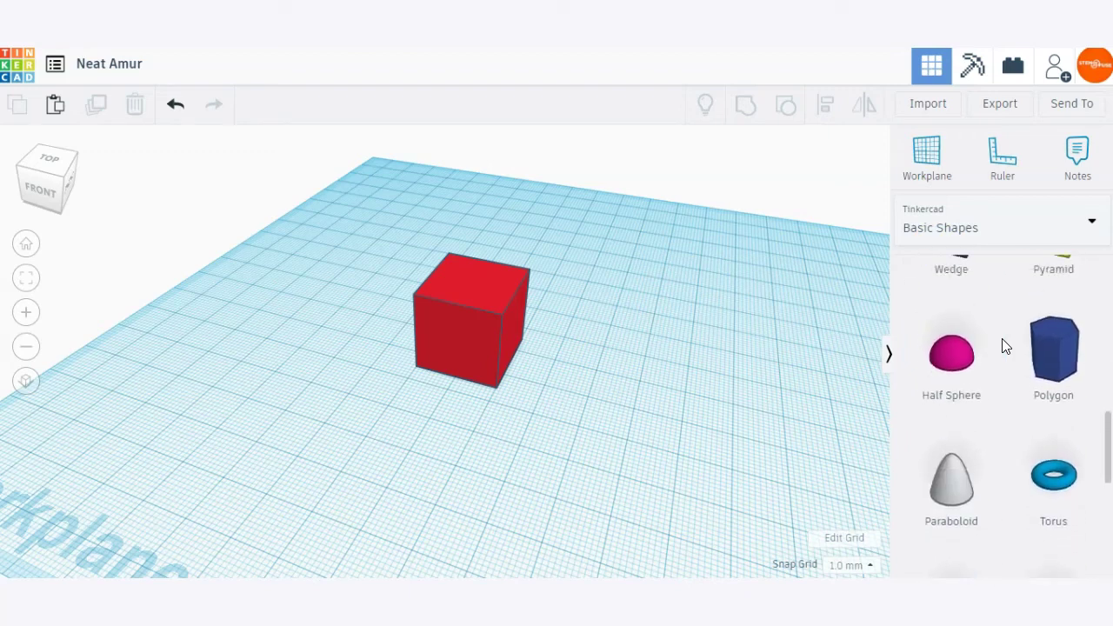
pyautogui.click(1053, 343)
pyautogui.click(360, 397)
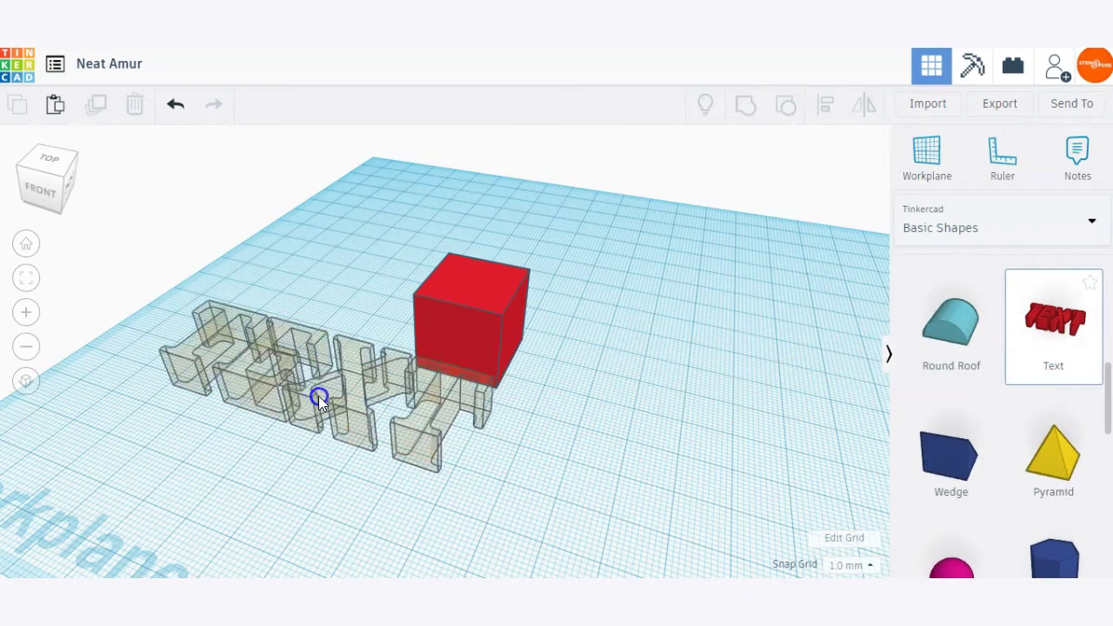
# - Move the red box sideways away from the text and shift the text about 16 mm sideways and 7 mm forward
pyautogui.moveTo(521, 330); pyautogui.dragTo(628, 335)
pyautogui.moveTo(340, 402); pyautogui.dragTo(426, 410)
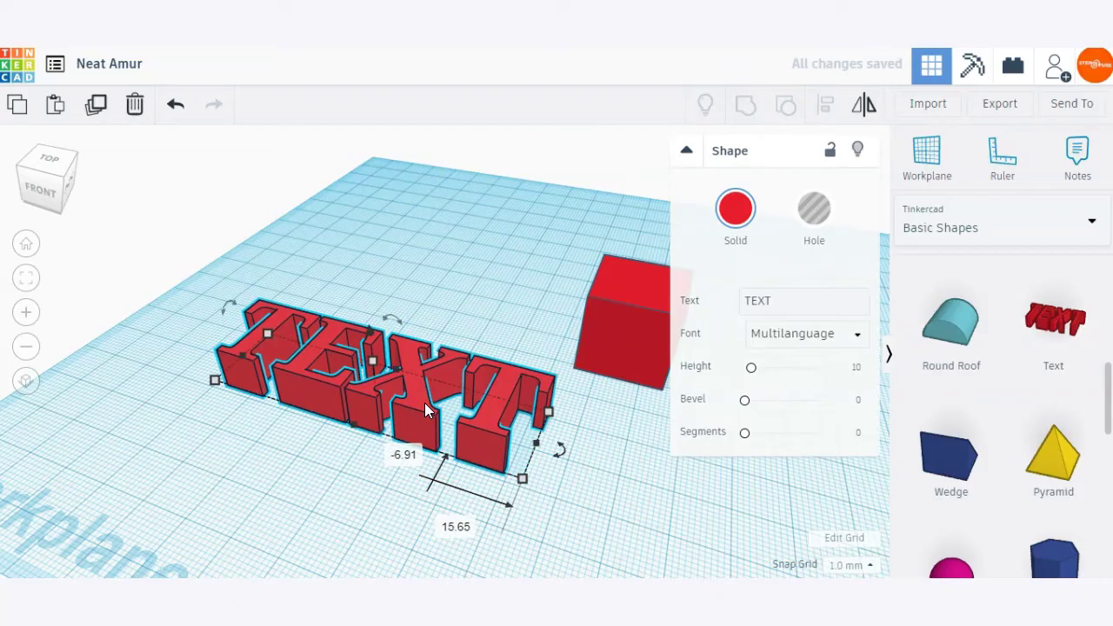
# - Change the wording of the text shape to "STEM Fuse"
pyautogui.moveTo(332, 471); pyautogui.dragTo(389, 489, button='right')
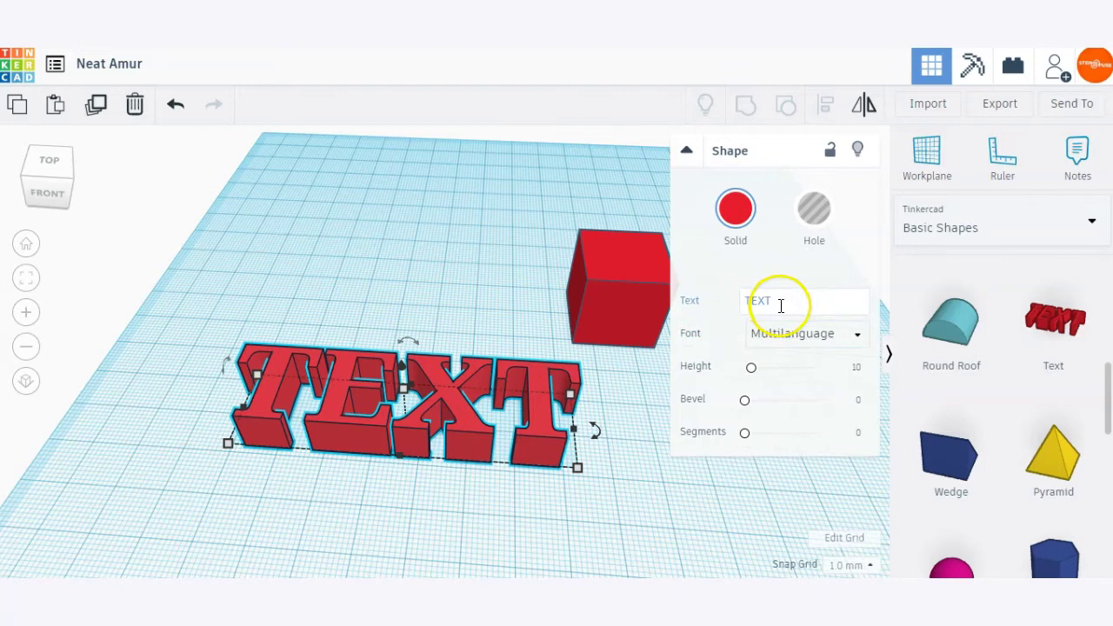
pyautogui.click(738, 301)
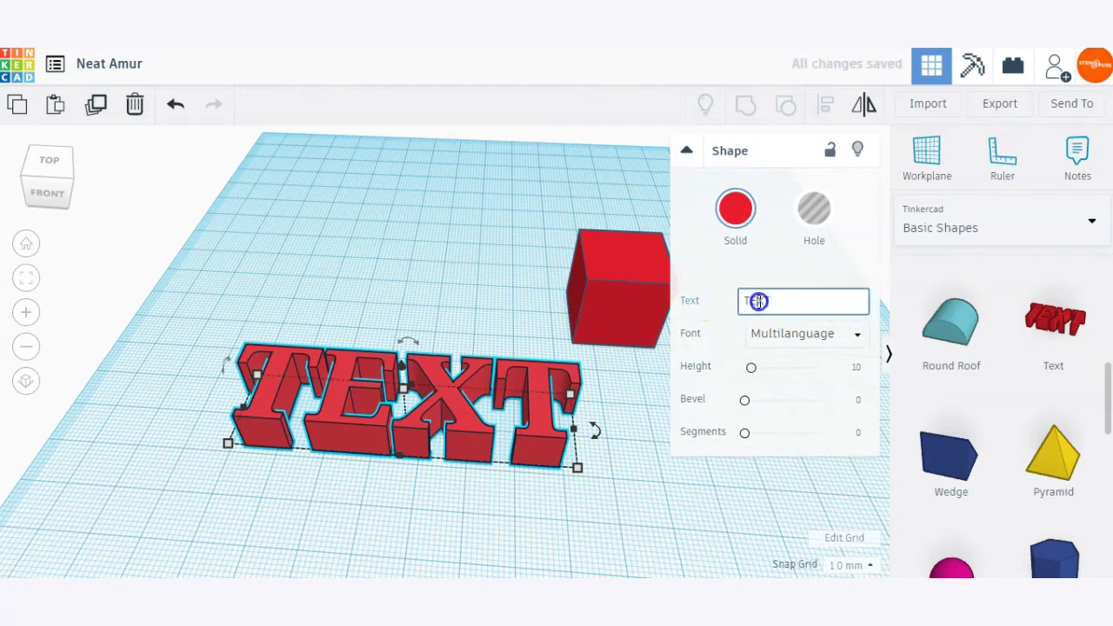
pyautogui.write('STEM Fuse')
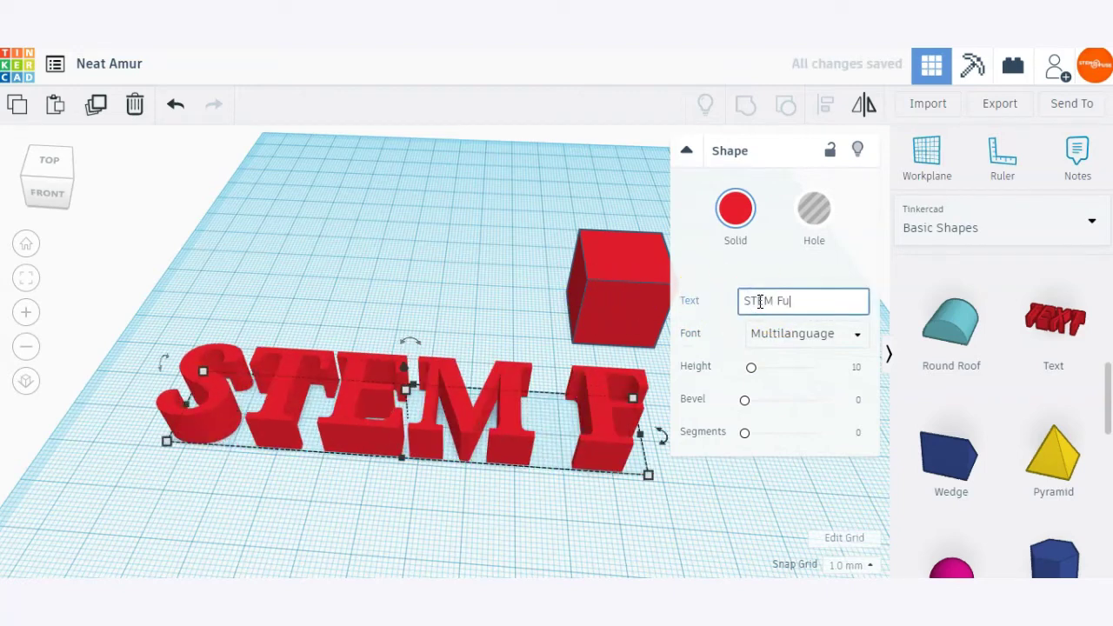
pyautogui.click(617, 380)
pyautogui.scroll(-5, 559, 418)
pyautogui.moveTo(427, 479); pyautogui.dragTo(465, 494, button='right')
# - Try the Sans and Sans Mono fonts, settle on Serif, and set the text's height to 19.05, bevel to 0.24 and segments to 5
pyautogui.click(857, 335)
pyautogui.click(791, 390)
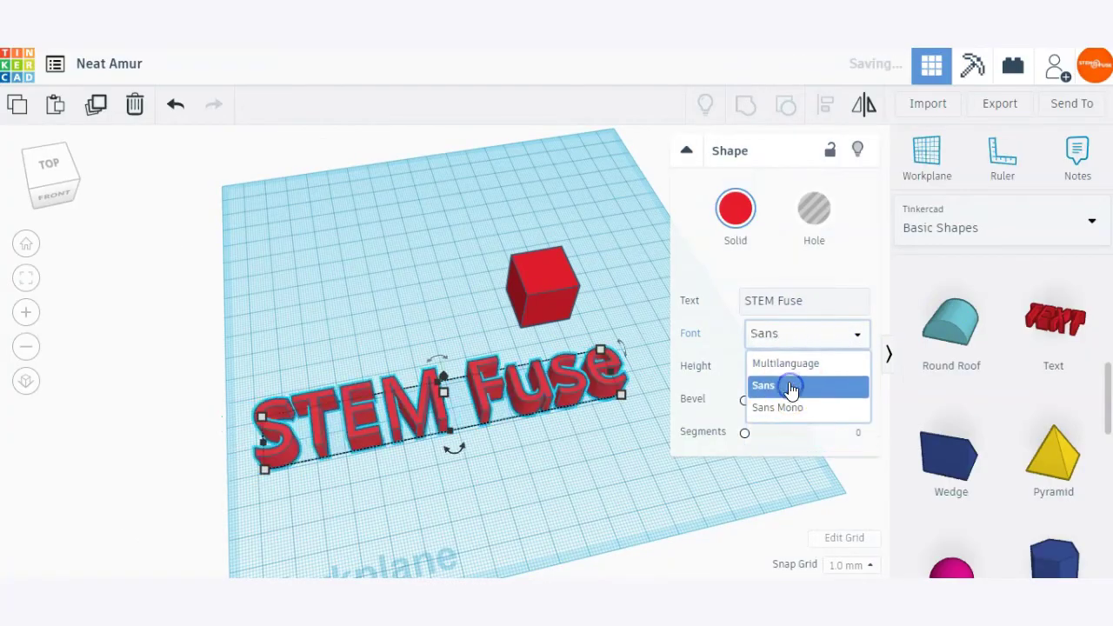
pyautogui.click(803, 339)
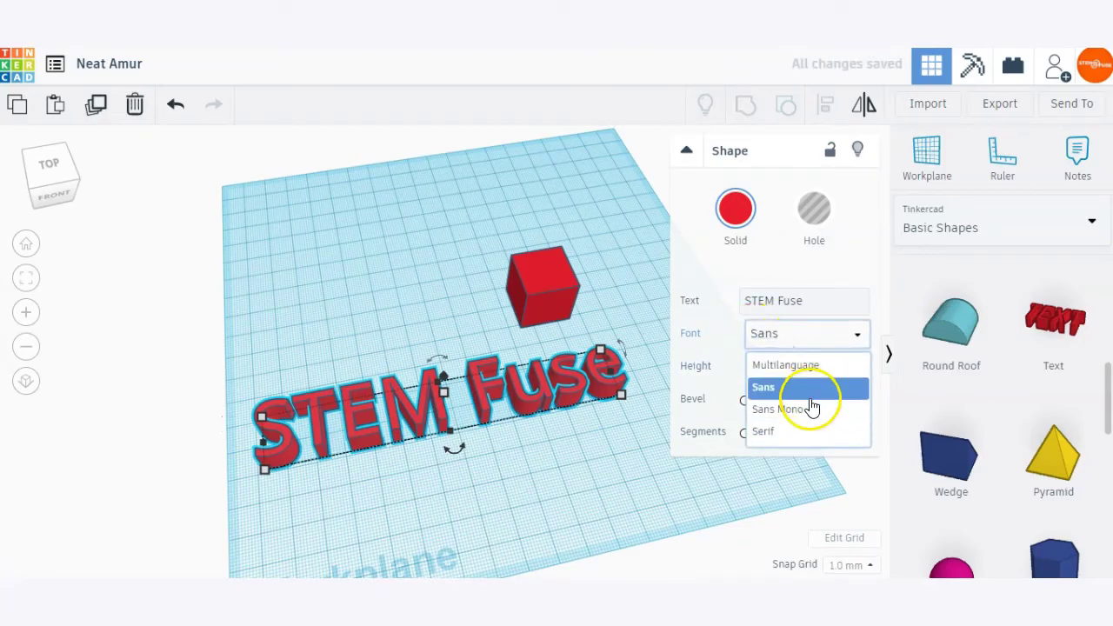
pyautogui.click(811, 407)
pyautogui.click(807, 331)
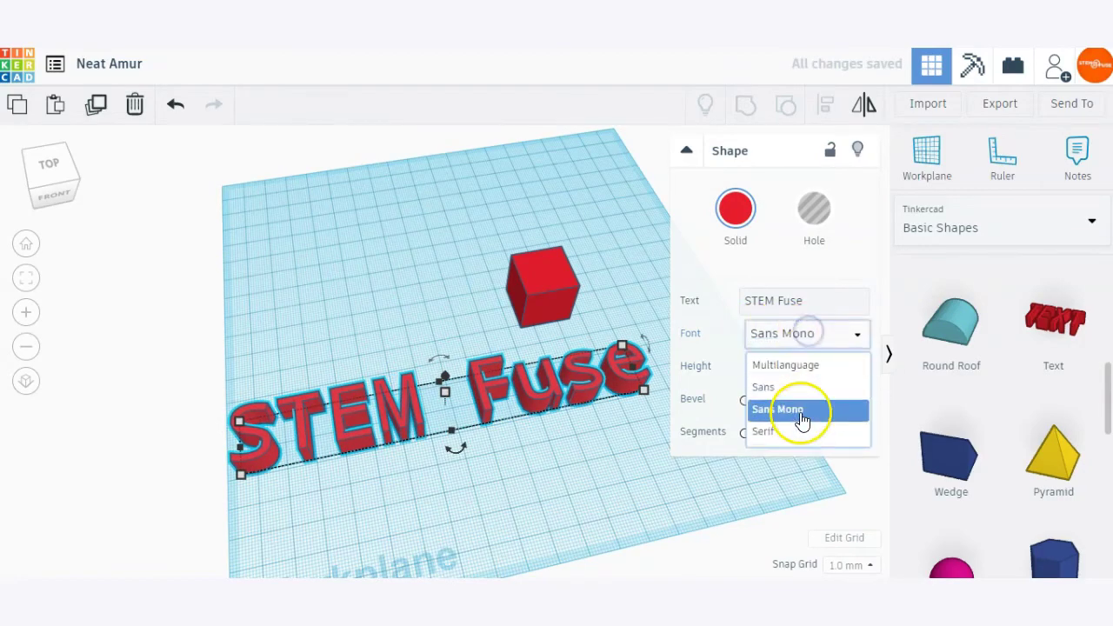
pyautogui.click(801, 433)
pyautogui.moveTo(753, 375); pyautogui.dragTo(759, 439)
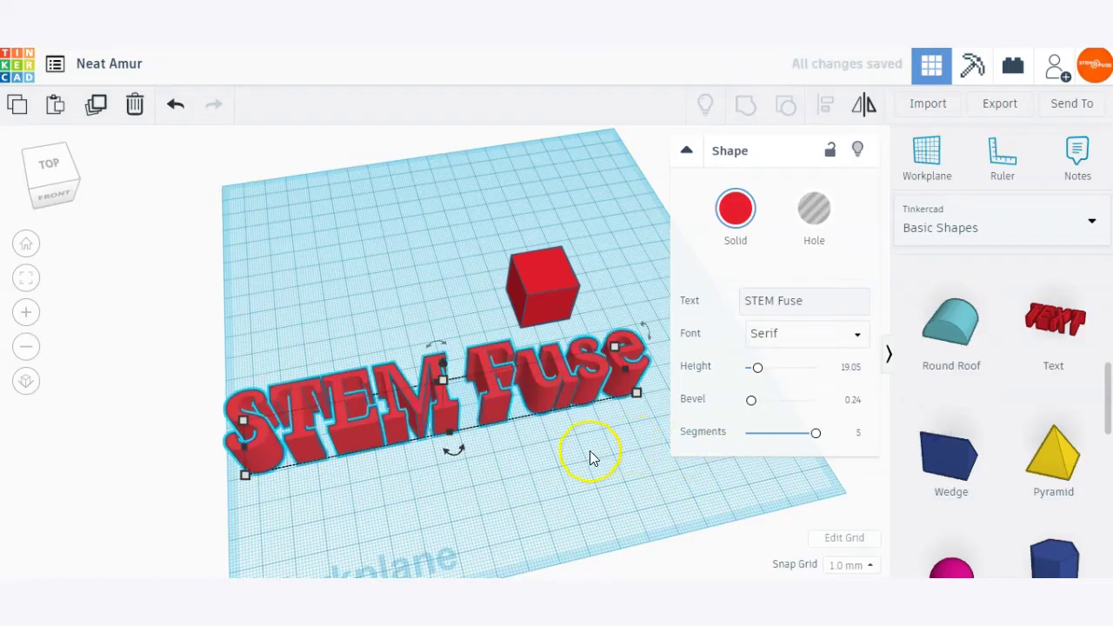
# - Raise the STEM Fuse text about 12 mm and turn it into a hole
pyautogui.moveTo(606, 462); pyautogui.dragTo(375, 421, button='right')
pyautogui.click(398, 356)
pyautogui.moveTo(404, 367); pyautogui.dragTo(406, 375)
pyautogui.click(726, 252)
pyautogui.click(807, 196)
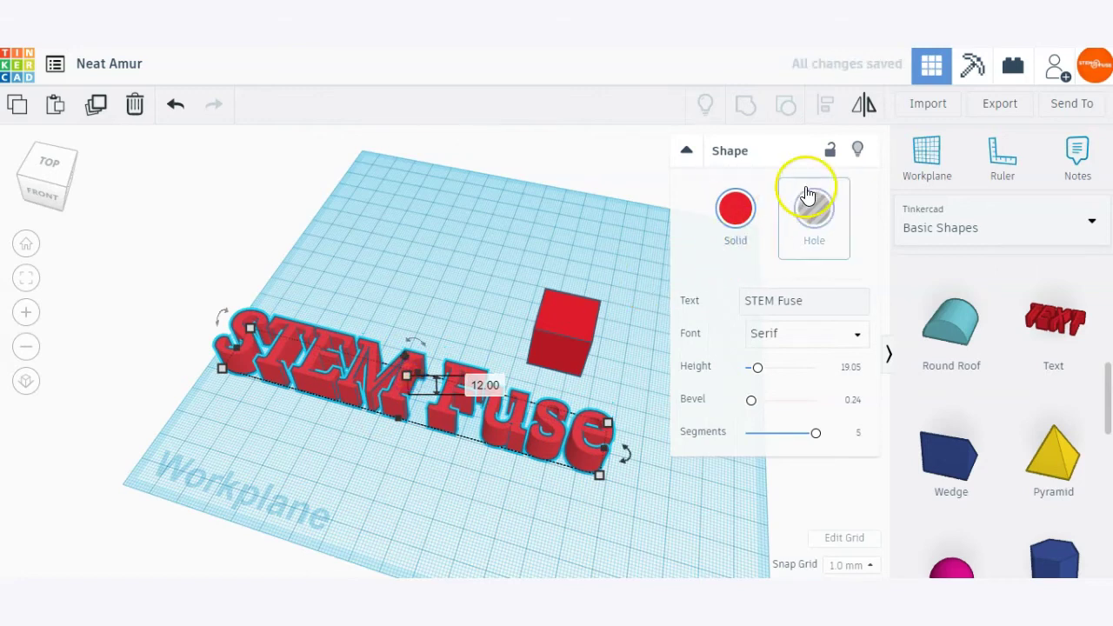
# - Shrink the text hole to about 36 by 5 mm and stretch the red box to 87 by 48 mm
pyautogui.moveTo(225, 370); pyautogui.dragTo(505, 410)
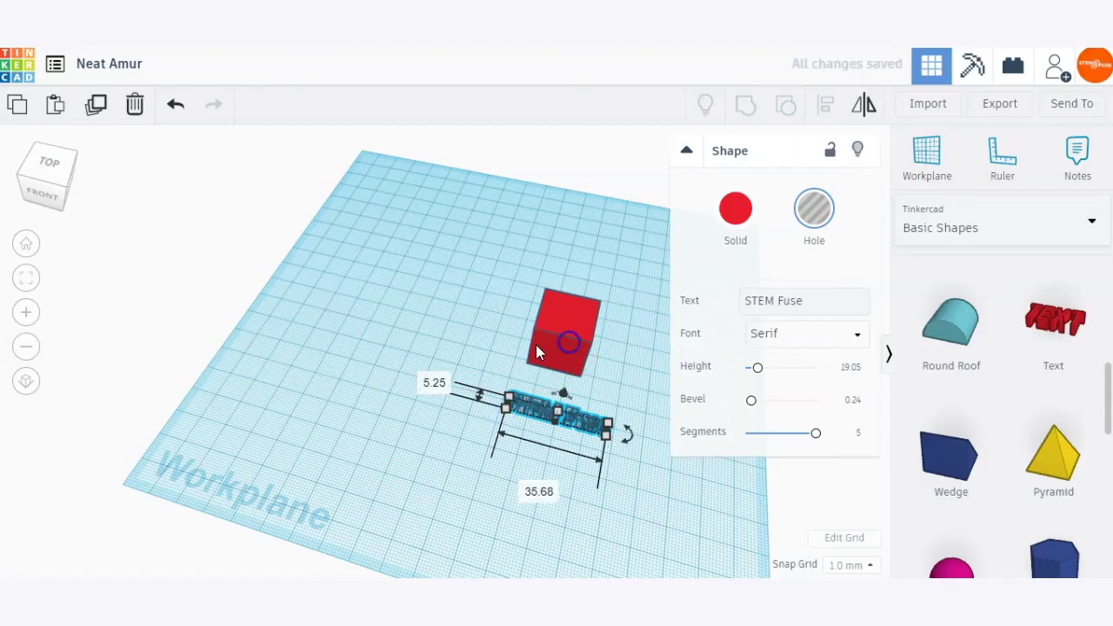
pyautogui.click(535, 351)
pyautogui.moveTo(513, 366); pyautogui.dragTo(335, 375)
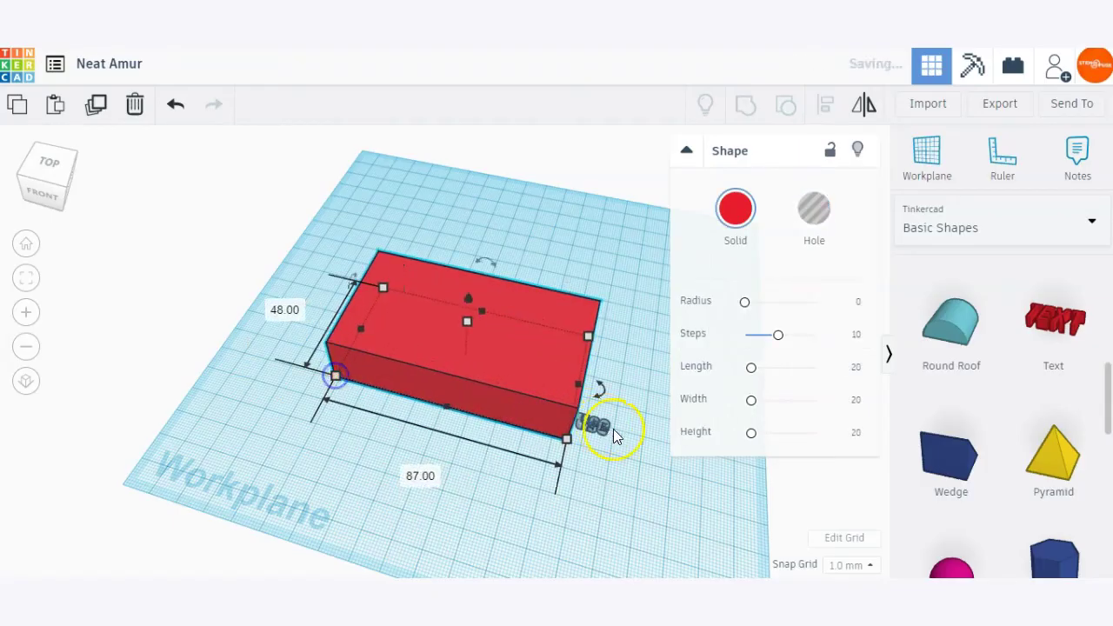
# - Enlarge the text hole to about 80 by 12 mm so it extends across the red box
pyautogui.click(578, 425)
pyautogui.click(605, 422)
pyautogui.click(586, 400)
pyautogui.moveTo(563, 409); pyautogui.dragTo(404, 347)
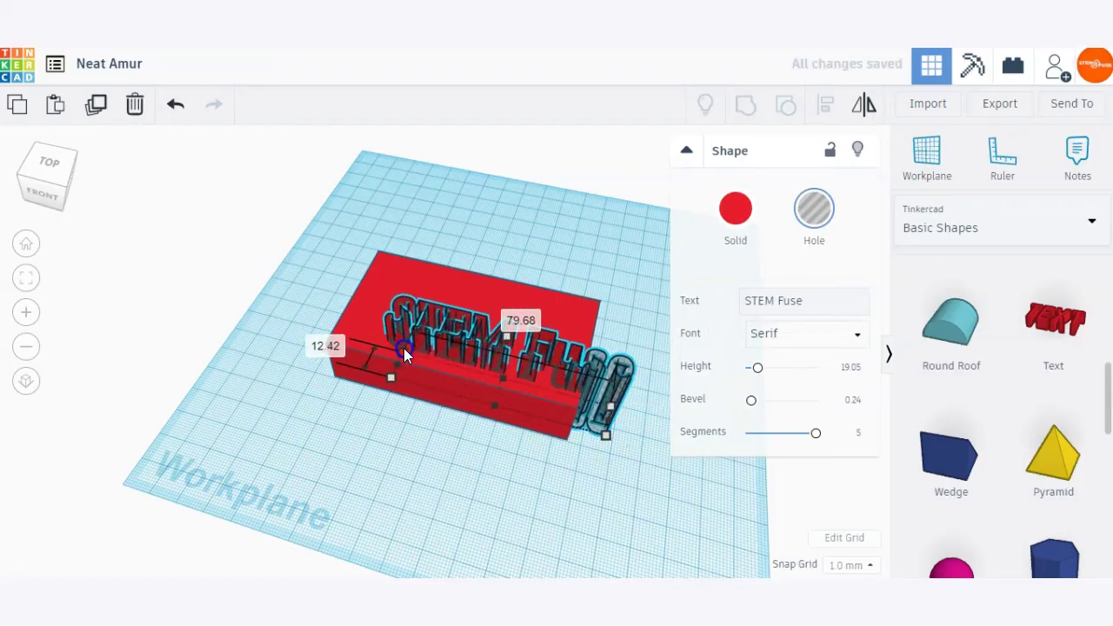
# - Align the text hole and the red box on their centres, both lengthwise and widthwise
pyautogui.click(361, 260)
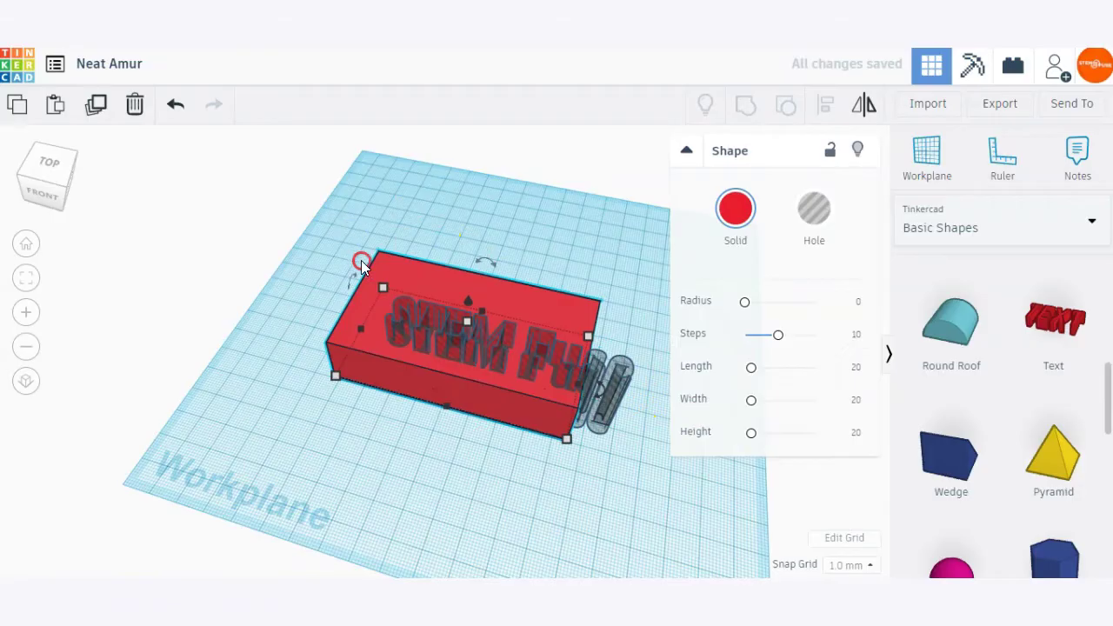
pyautogui.moveTo(312, 283); pyautogui.dragTo(321, 353, button='right')
pyautogui.moveTo(263, 281); pyautogui.dragTo(722, 514)
pyautogui.click(824, 105)
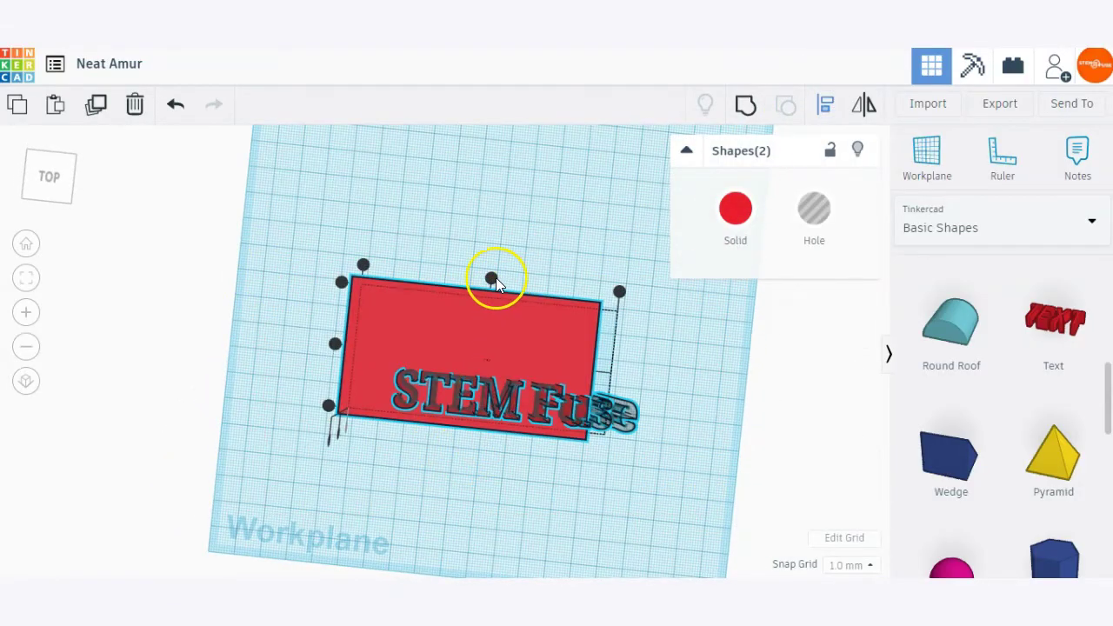
pyautogui.click(492, 279)
pyautogui.click(345, 346)
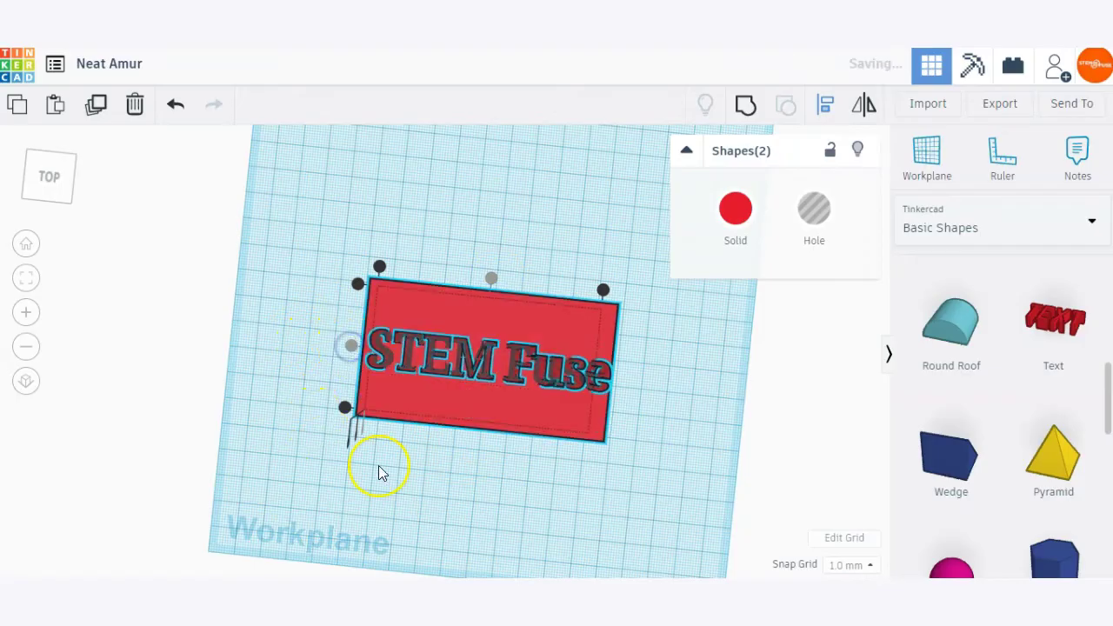
pyautogui.click(454, 475)
# - Group the text hole with the red box to engrave STEM Fuse into its top face, and inspect the lettering
pyautogui.moveTo(572, 489); pyautogui.dragTo(512, 410, button='right')
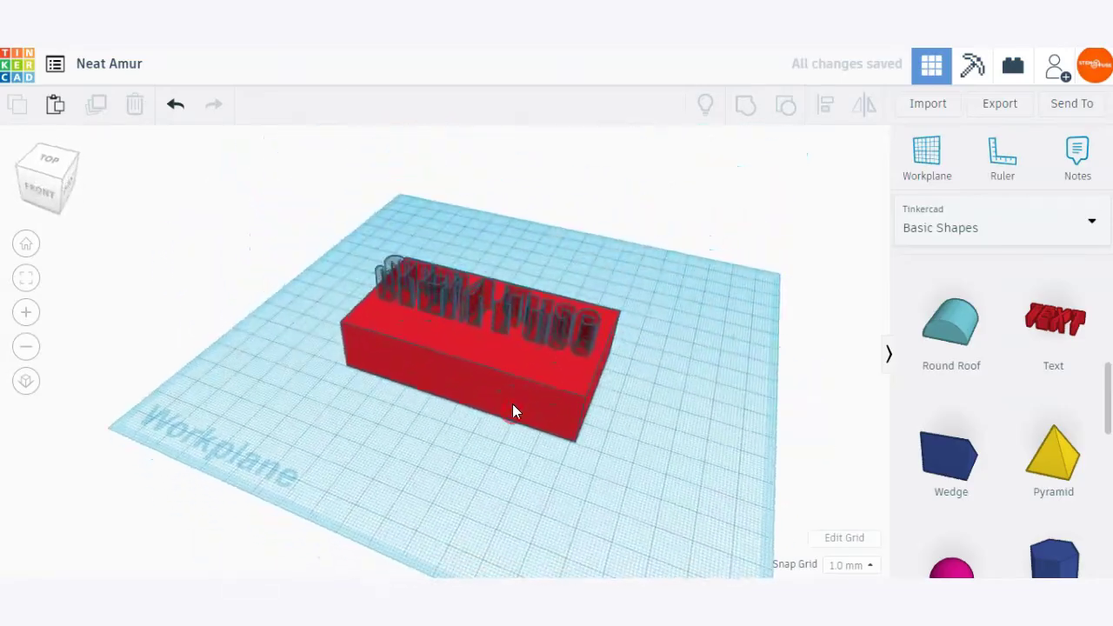
pyautogui.moveTo(307, 225); pyautogui.dragTo(653, 443)
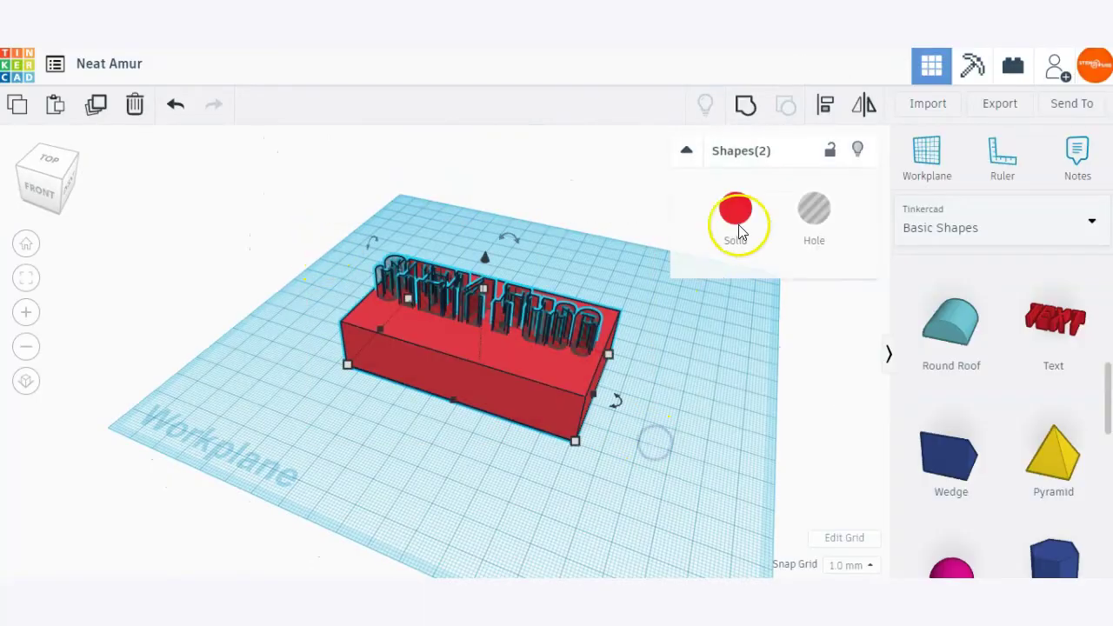
pyautogui.click(744, 106)
pyautogui.scroll(2, 290, 261)
pyautogui.moveTo(290, 261); pyautogui.dragTo(271, 310, button='right')
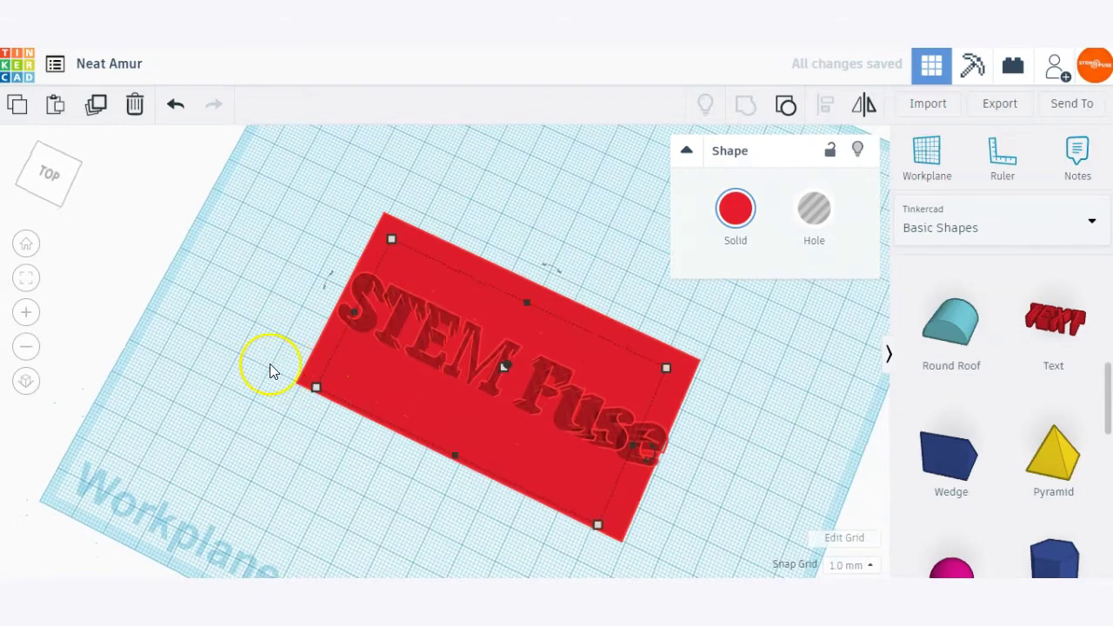
pyautogui.moveTo(269, 368); pyautogui.dragTo(273, 353, button='right')
pyautogui.moveTo(634, 461); pyautogui.dragTo(565, 365, button='right')
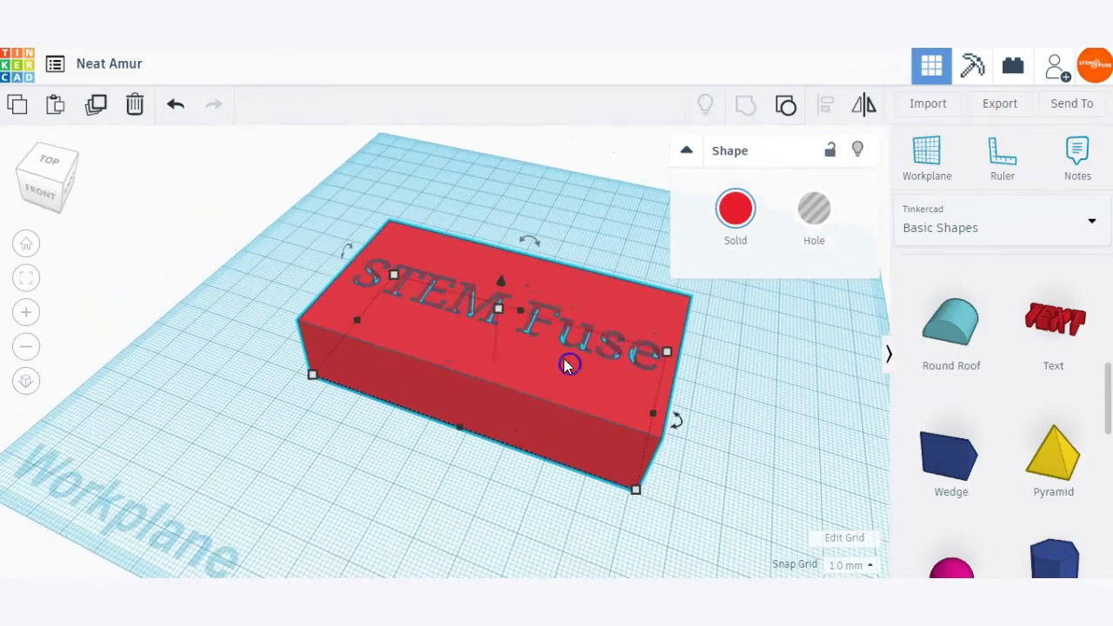
# - Flatten the engraved box into a thinner slab by lowering its height, and view it from above
pyautogui.moveTo(501, 308); pyautogui.dragTo(494, 342)
pyautogui.click(160, 333)
pyautogui.moveTo(281, 305)
pyautogui.mouseDown(button='right')
pyautogui.moveTo(361, 314)
pyautogui.moveTo(446, 223)
pyautogui.moveTo(293, 287)
pyautogui.mouseUp(button='right')
pyautogui.click(334, 409)
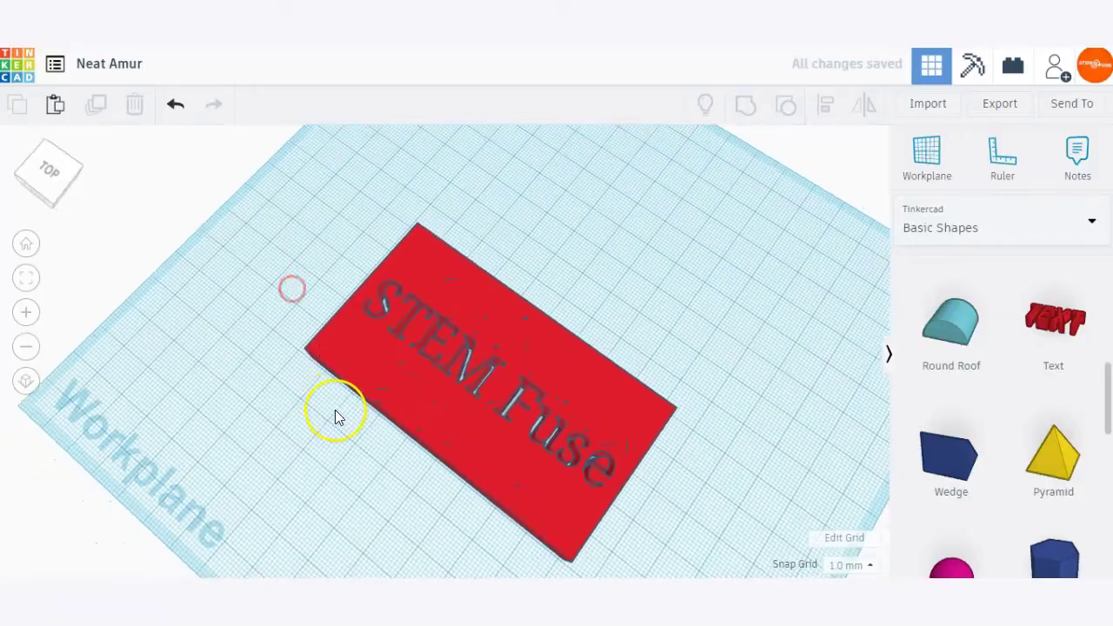
# - Delete the engraved STEM Fuse slab so the workplane is empty
pyautogui.moveTo(446, 424); pyautogui.dragTo(683, 502, button='right')
pyautogui.hotkey('ctrl', 'a')
pyautogui.press('Delete')
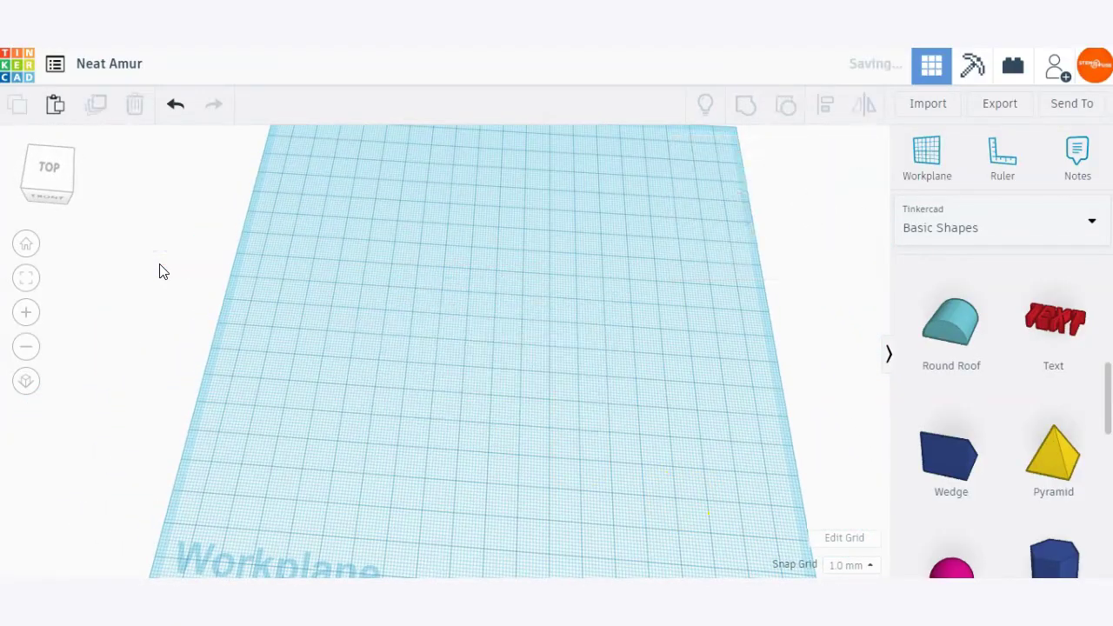
# - Place a Scribble shape on the workplane and draw one long wavy line across its drawing canvas
pyautogui.scroll(4, 1055, 387)
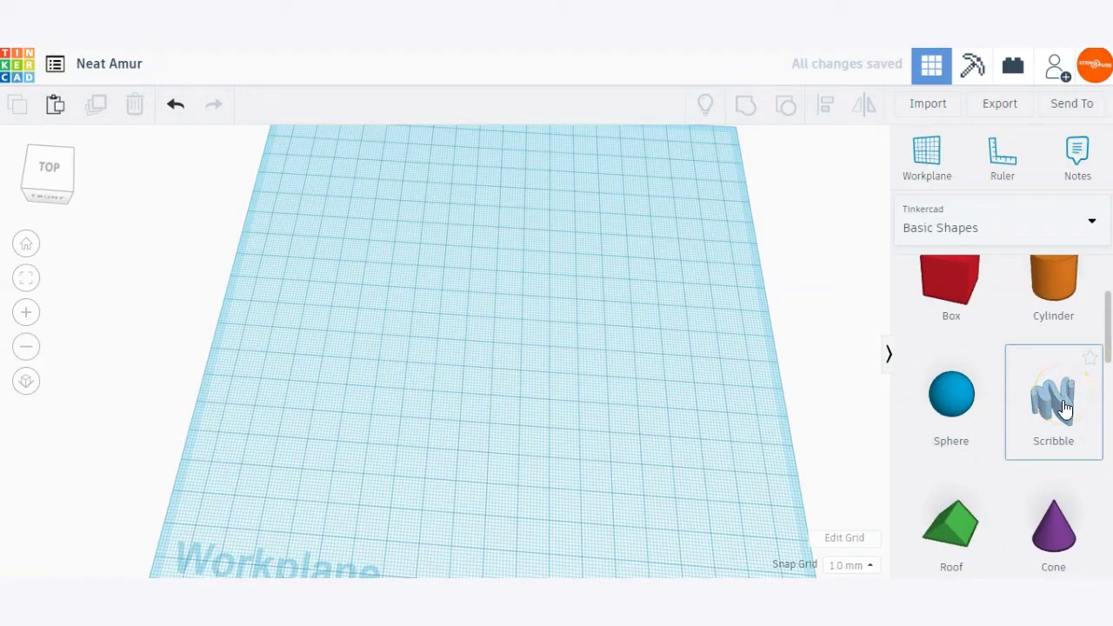
pyautogui.moveTo(799, 363); pyautogui.dragTo(477, 329)
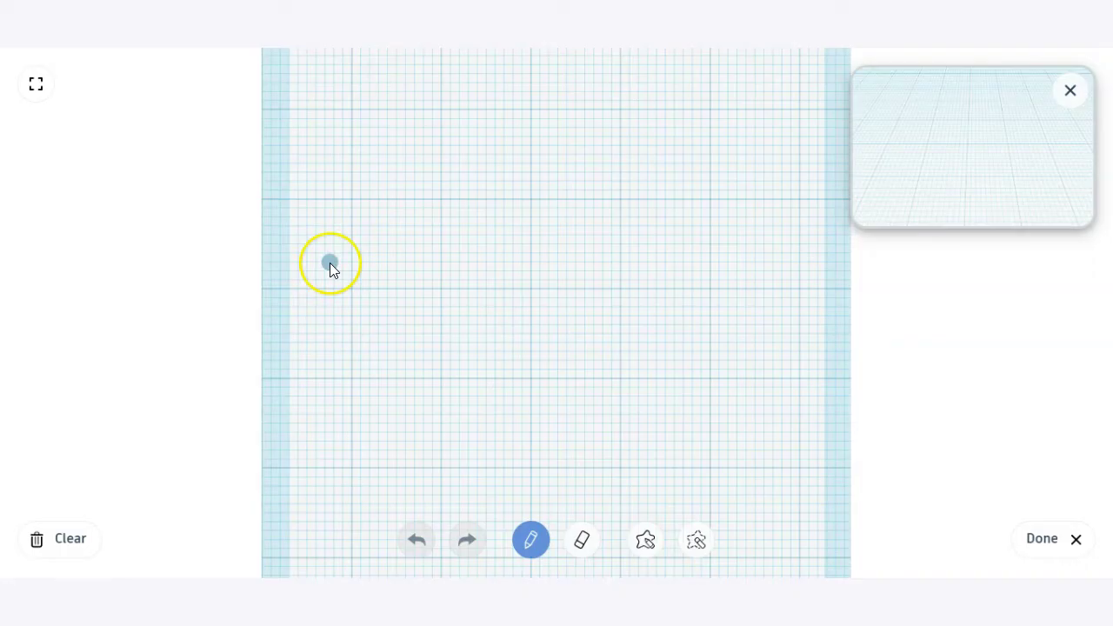
pyautogui.moveTo(381, 225)
pyautogui.mouseDown()
pyautogui.moveTo(519, 322)
pyautogui.moveTo(654, 263)
pyautogui.moveTo(755, 282)
pyautogui.mouseUp()
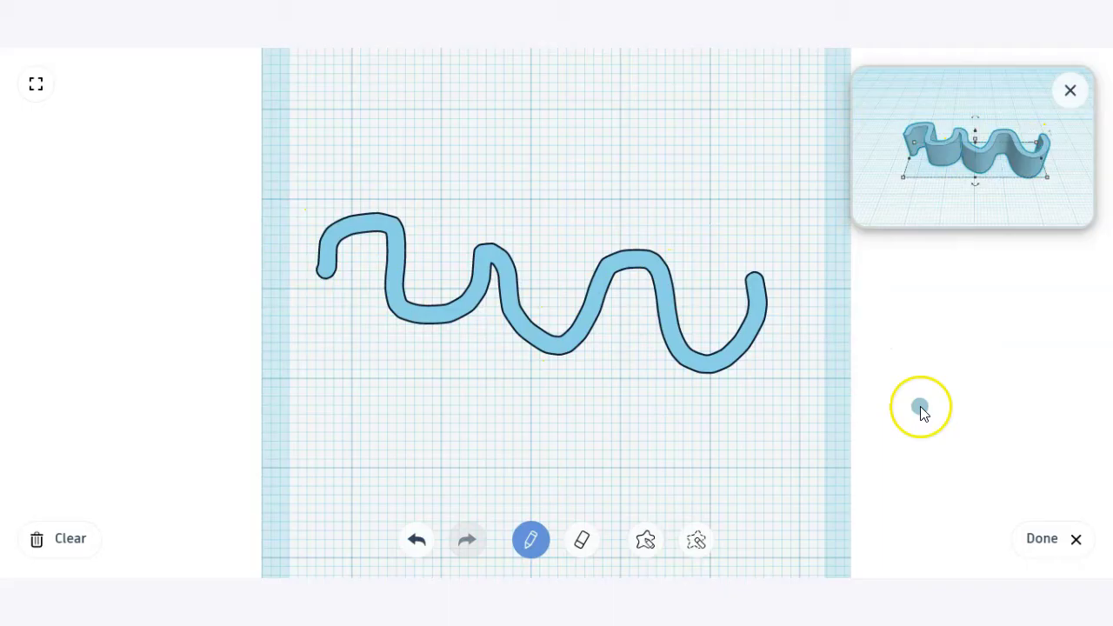
# - Erase the middle dip of the wavy line and redraw it freehand to rejoin the two halves
pyautogui.click(565, 549)
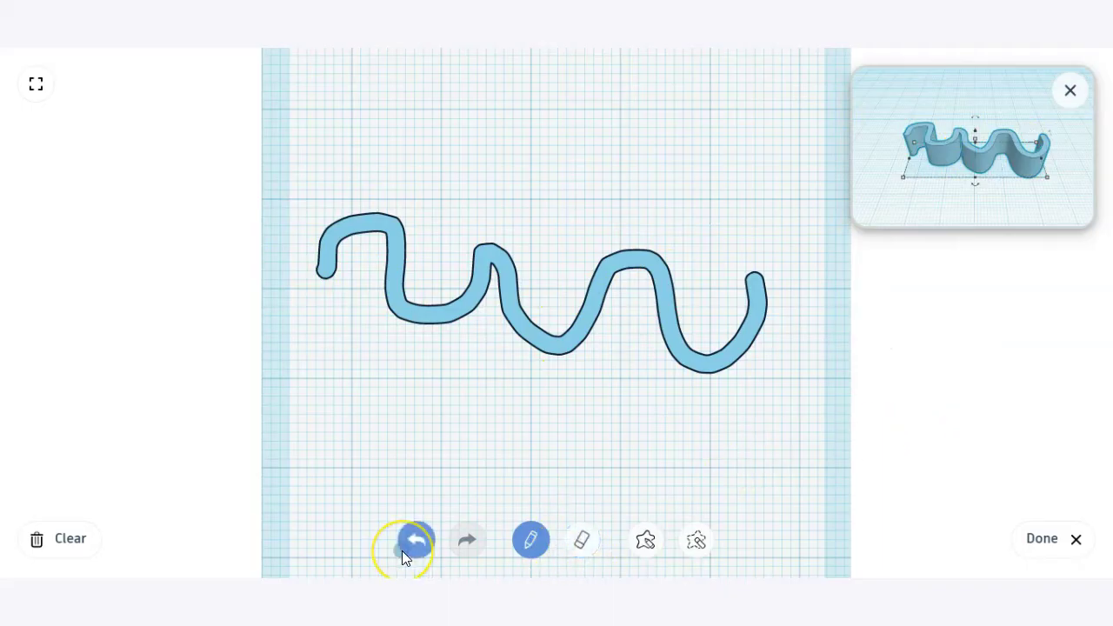
pyautogui.click(584, 540)
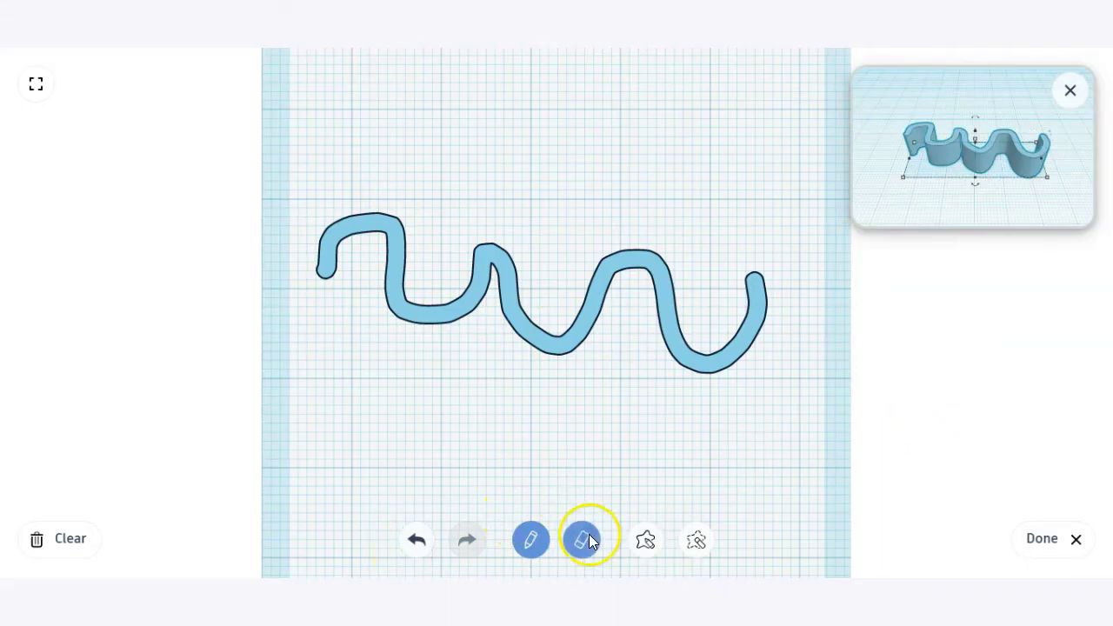
pyautogui.moveTo(557, 340)
pyautogui.mouseDown()
pyautogui.moveTo(557, 372)
pyautogui.moveTo(532, 315)
pyautogui.moveTo(512, 343)
pyautogui.mouseUp()
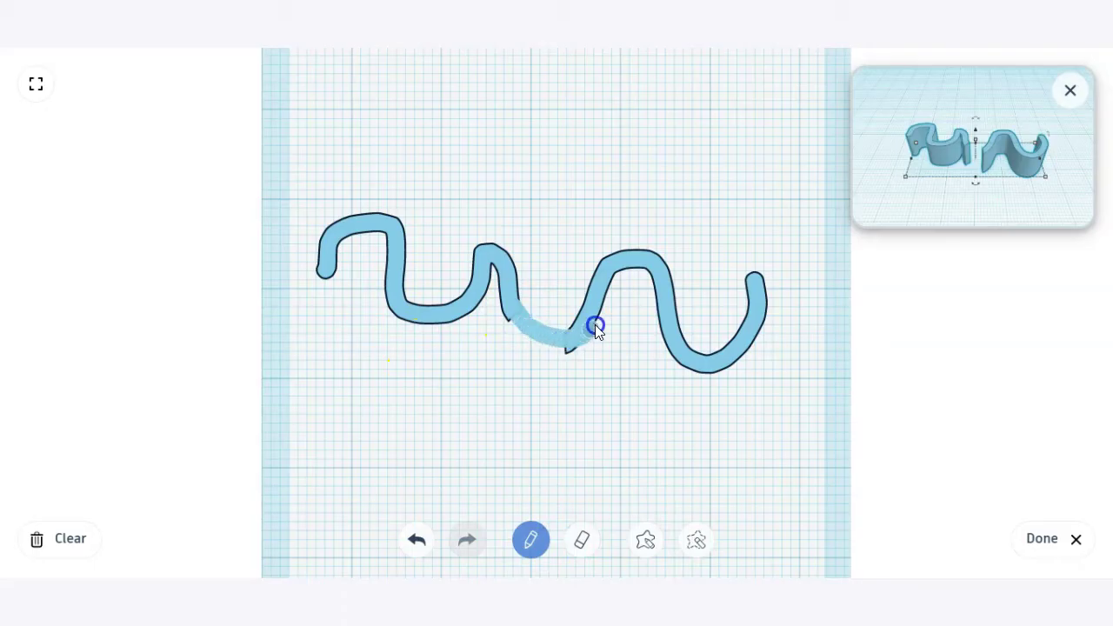
pyautogui.moveTo(594, 324); pyautogui.dragTo(594, 326)
pyautogui.click(669, 476)
# - Draw filled freeform shapes below the left half of the wavy line
pyautogui.click(647, 540)
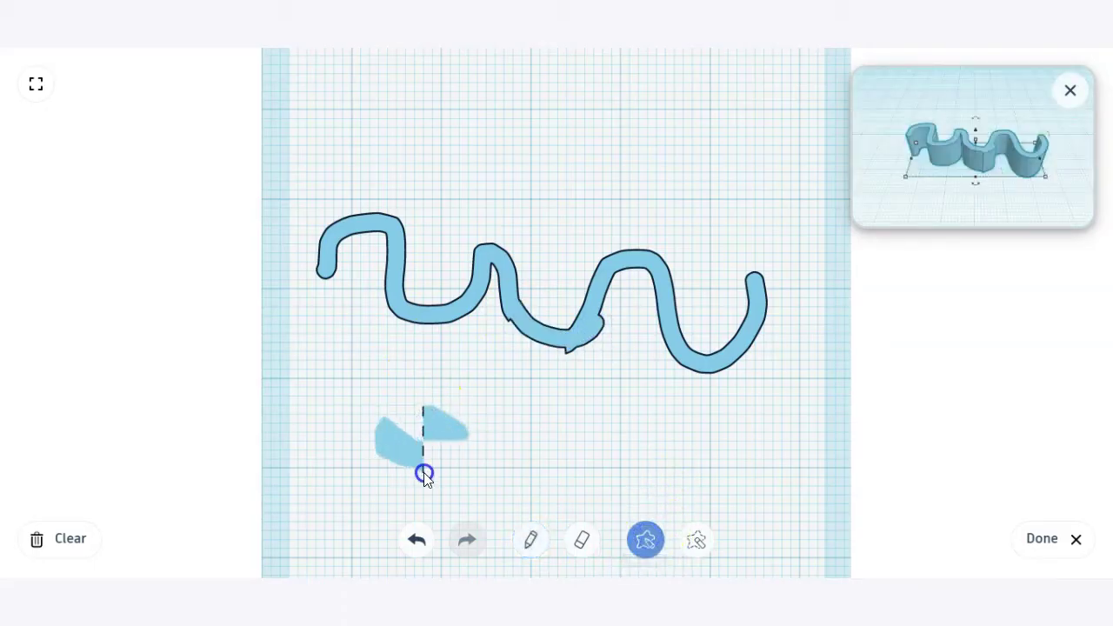
pyautogui.moveTo(424, 474)
pyautogui.mouseDown()
pyautogui.moveTo(340, 483)
pyautogui.moveTo(391, 405)
pyautogui.mouseUp()
pyautogui.moveTo(499, 366)
pyautogui.mouseDown()
pyautogui.moveTo(485, 431)
pyautogui.moveTo(443, 413)
pyautogui.mouseUp()
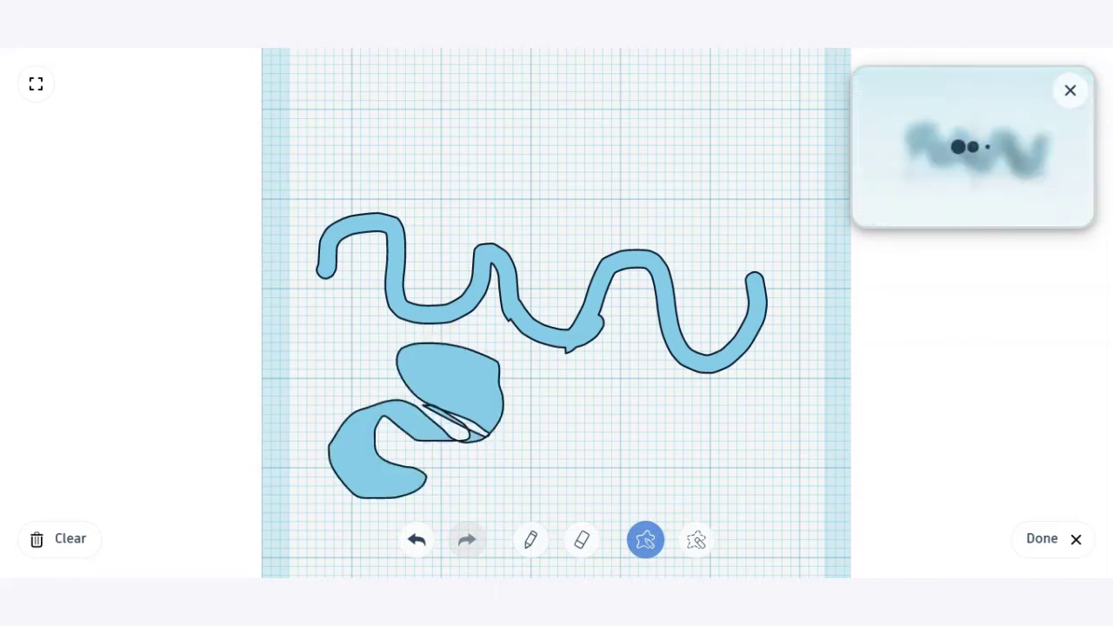
# - Erase freeform areas from the filled shapes and from the middle dip of the wavy line using Erase with shape
pyautogui.click(696, 541)
pyautogui.moveTo(553, 413)
pyautogui.mouseDown()
pyautogui.moveTo(475, 400)
pyautogui.moveTo(508, 447)
pyautogui.moveTo(457, 429)
pyautogui.moveTo(438, 504)
pyautogui.mouseUp()
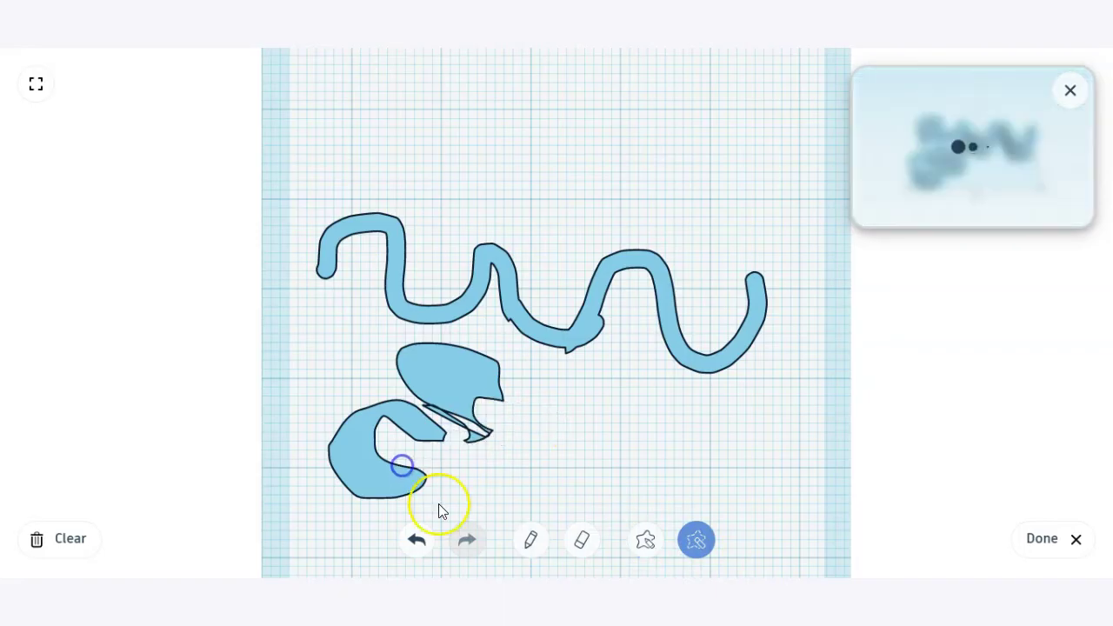
pyautogui.moveTo(509, 399)
pyautogui.mouseDown()
pyautogui.moveTo(473, 358)
pyautogui.moveTo(421, 405)
pyautogui.moveTo(500, 425)
pyautogui.moveTo(405, 440)
pyautogui.mouseUp()
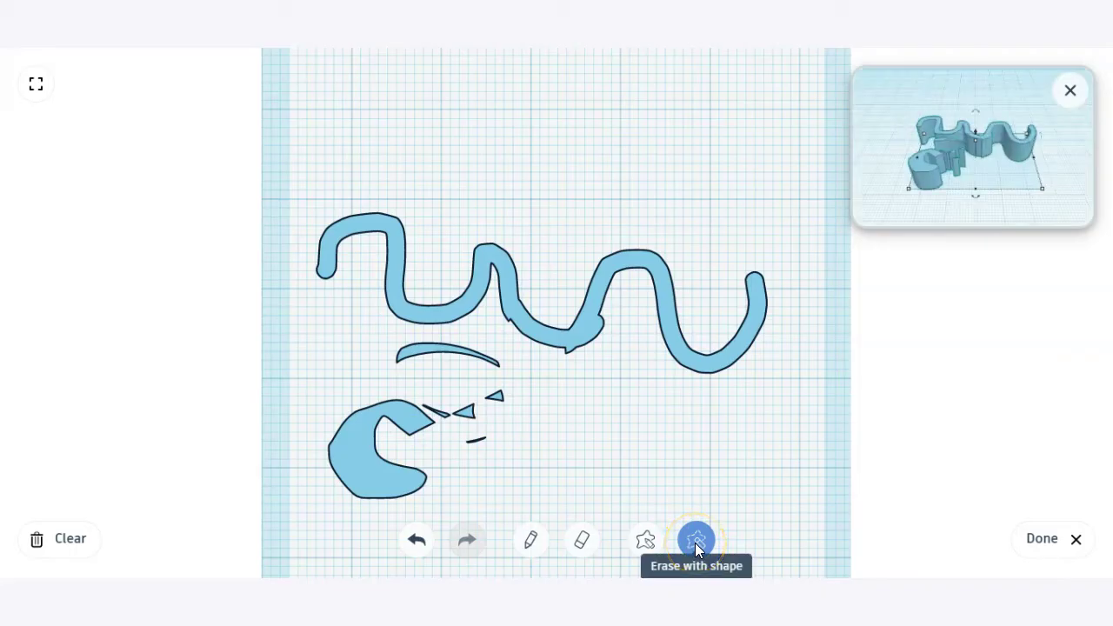
pyautogui.moveTo(641, 437)
pyautogui.mouseDown()
pyautogui.moveTo(613, 318)
pyautogui.moveTo(494, 375)
pyautogui.mouseUp()
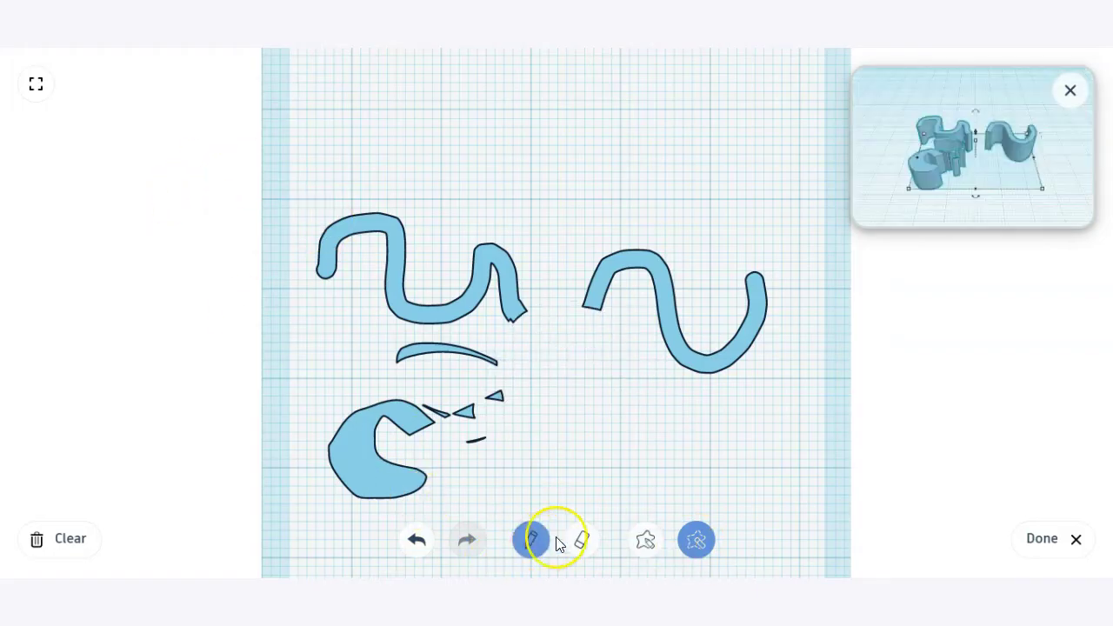
# - Clear the scribble, draw two short upright strokes above a curved smile, and finish to inspect it in 3D
pyautogui.click(34, 531)
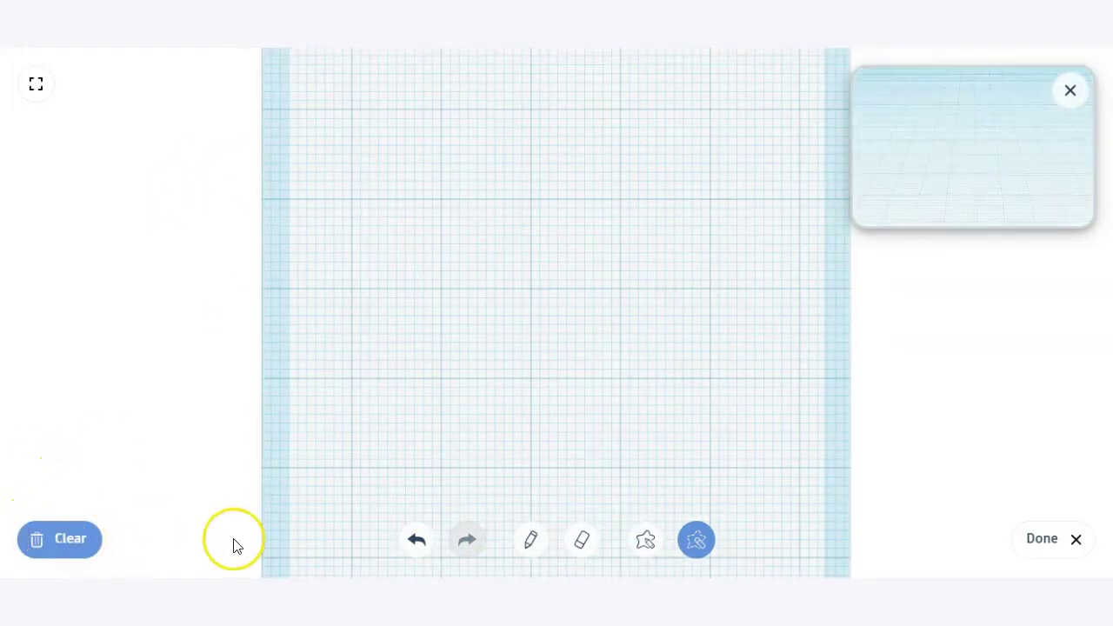
pyautogui.click(531, 540)
pyautogui.moveTo(457, 212); pyautogui.dragTo(470, 279)
pyautogui.moveTo(367, 254); pyautogui.dragTo(546, 315)
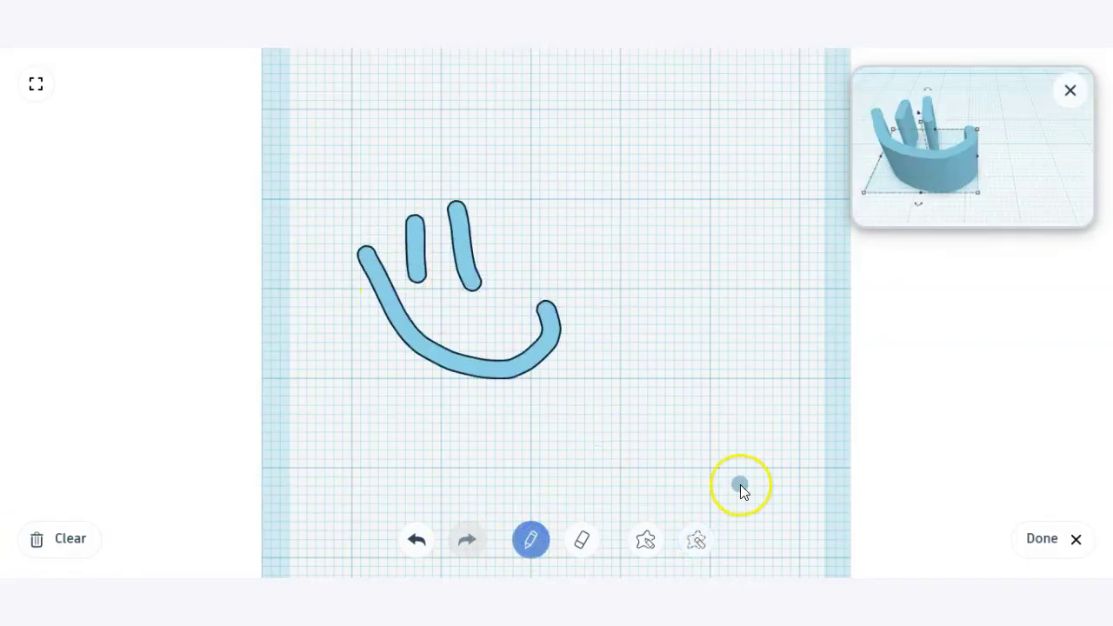
pyautogui.click(1056, 539)
pyautogui.moveTo(828, 450); pyautogui.dragTo(703, 452, button='right')
pyautogui.moveTo(581, 514)
pyautogui.mouseDown()
pyautogui.moveTo(539, 442)
pyautogui.moveTo(481, 457)
pyautogui.moveTo(561, 429)
pyautogui.mouseUp()
pyautogui.moveTo(768, 426); pyautogui.dragTo(703, 427, button='right')
pyautogui.moveTo(721, 485)
pyautogui.mouseDown(button='right')
pyautogui.moveTo(592, 423)
pyautogui.moveTo(764, 451)
pyautogui.moveTo(789, 439)
pyautogui.moveTo(798, 475)
pyautogui.mouseUp(button='right')
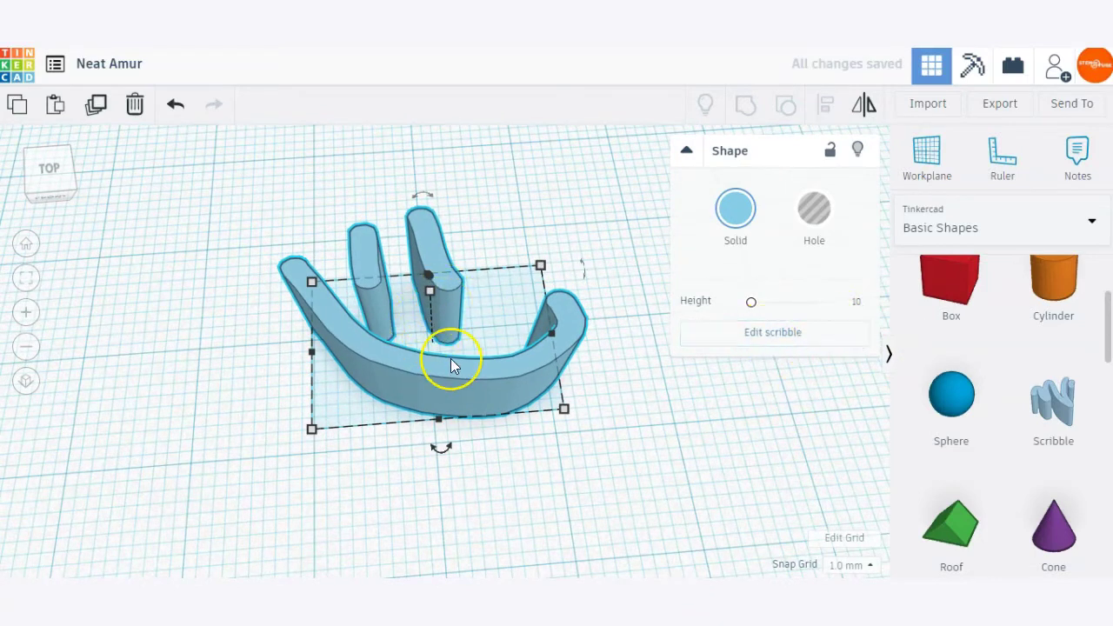
# - Reopen the scribble, clear it, and draw a smiling face with two arched eyes above a wide mouth
pyautogui.click(789, 350)
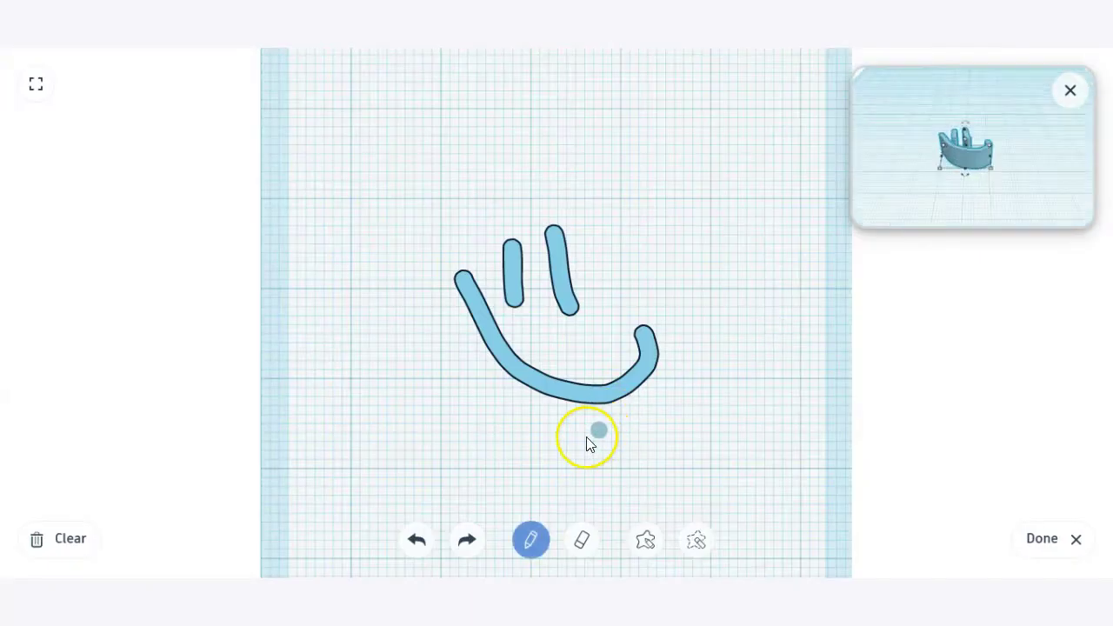
pyautogui.click(61, 536)
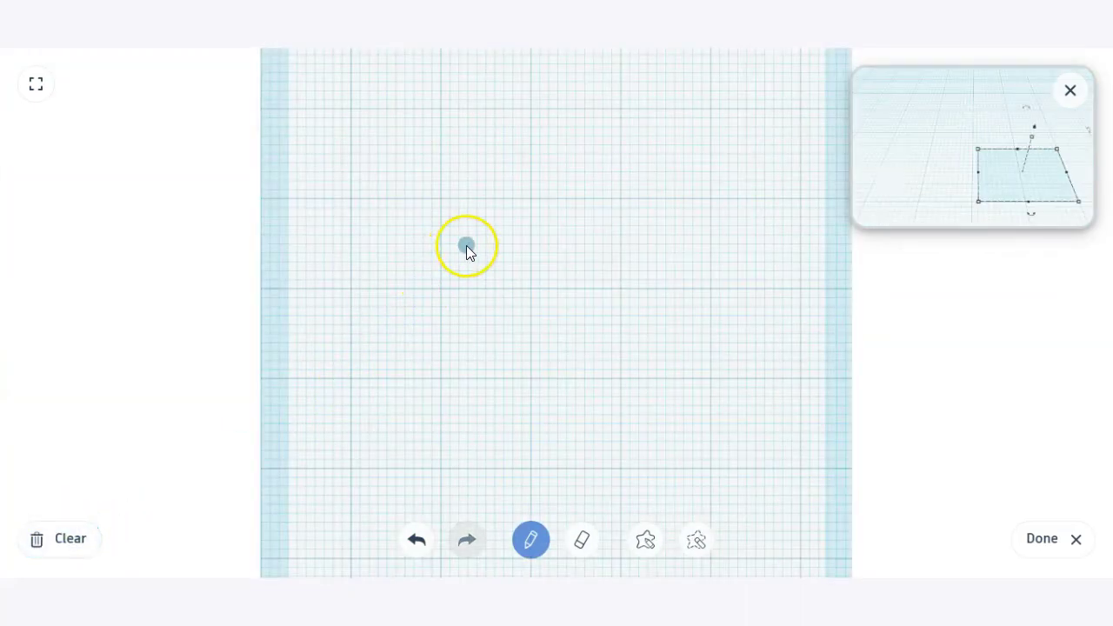
pyautogui.moveTo(447, 260)
pyautogui.mouseDown()
pyautogui.moveTo(519, 252)
pyautogui.moveTo(528, 265)
pyautogui.mouseUp()
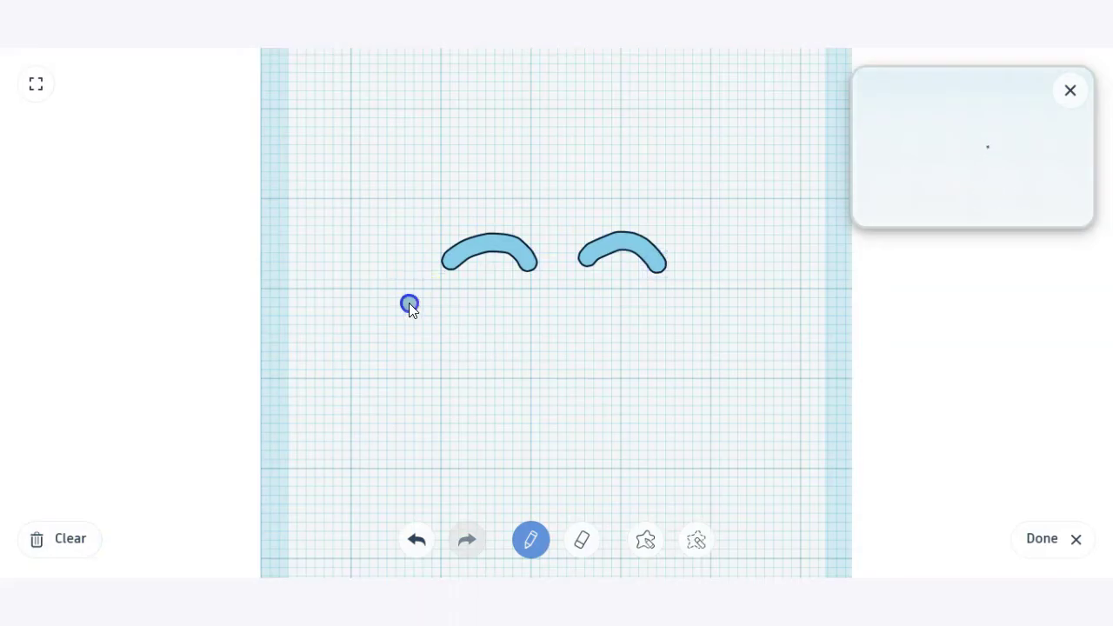
pyautogui.moveTo(684, 351); pyautogui.dragTo(702, 316)
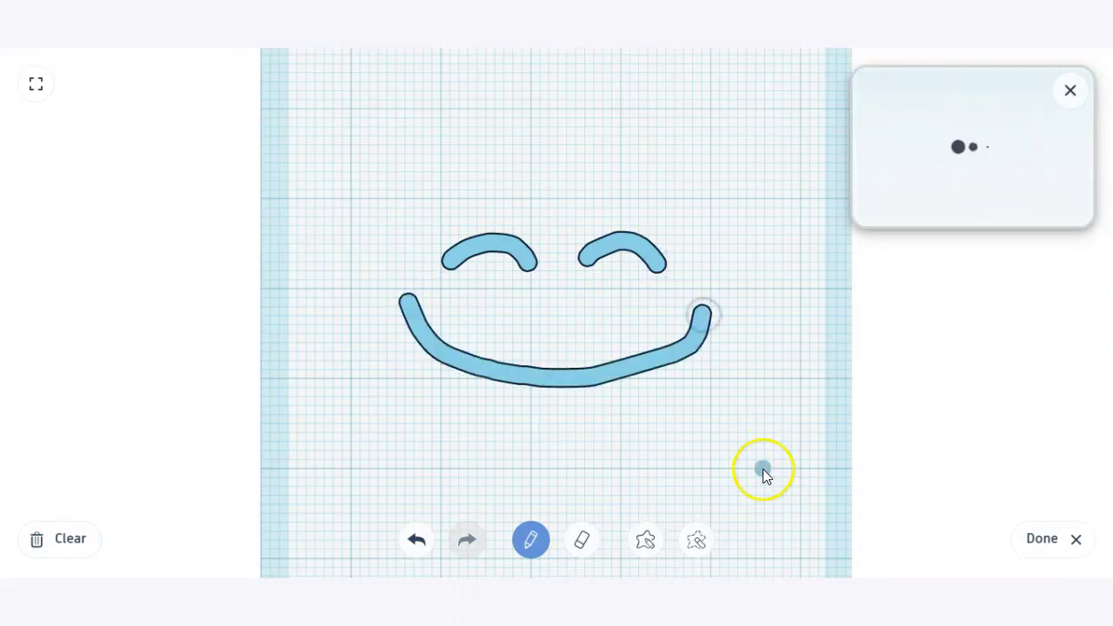
pyautogui.click(1057, 537)
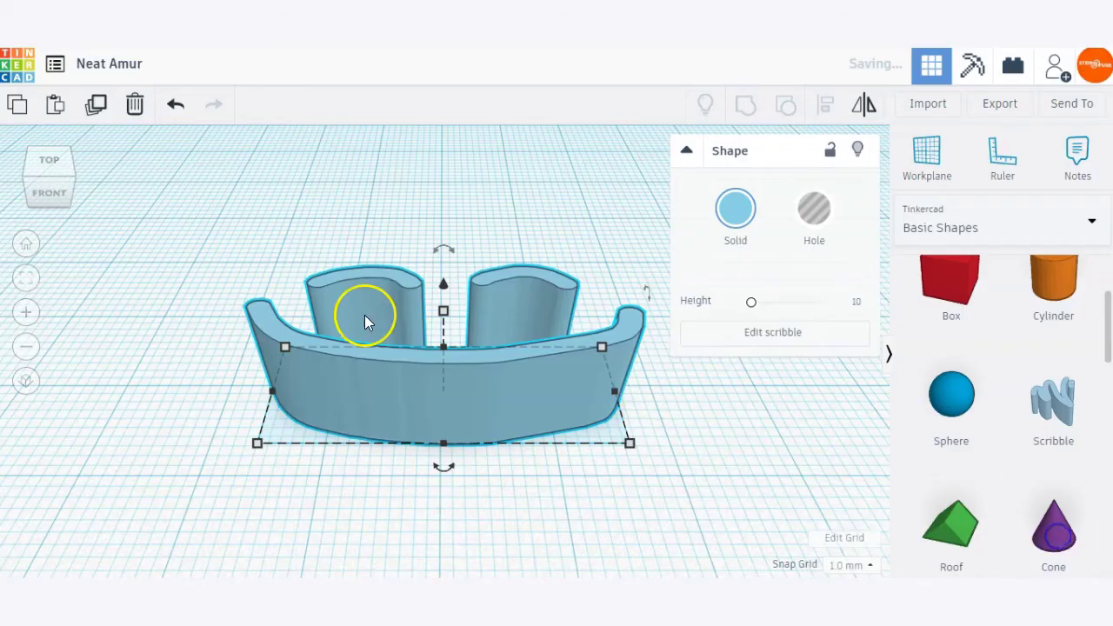
# - Narrow the smiling face scribble to about half its width
pyautogui.moveTo(615, 438)
pyautogui.mouseDown(button='right')
pyautogui.moveTo(683, 438)
pyautogui.moveTo(638, 487)
pyautogui.mouseUp(button='right')
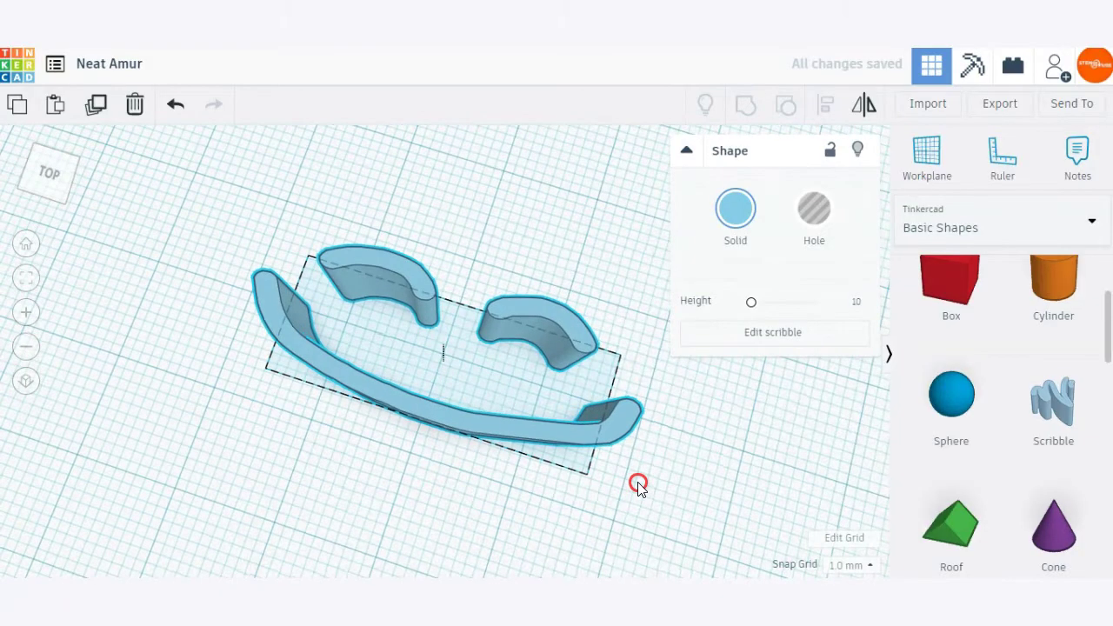
pyautogui.moveTo(615, 416)
pyautogui.mouseDown()
pyautogui.moveTo(489, 368)
pyautogui.moveTo(447, 396)
pyautogui.mouseUp()
pyautogui.moveTo(567, 423)
pyautogui.mouseDown(button='right')
pyautogui.moveTo(604, 447)
pyautogui.moveTo(635, 423)
pyautogui.mouseUp(button='right')
# - Place the flat yellow Star from Basic Shapes on the workplane beside the smiling face
pyautogui.scroll(-8, 1093, 380)
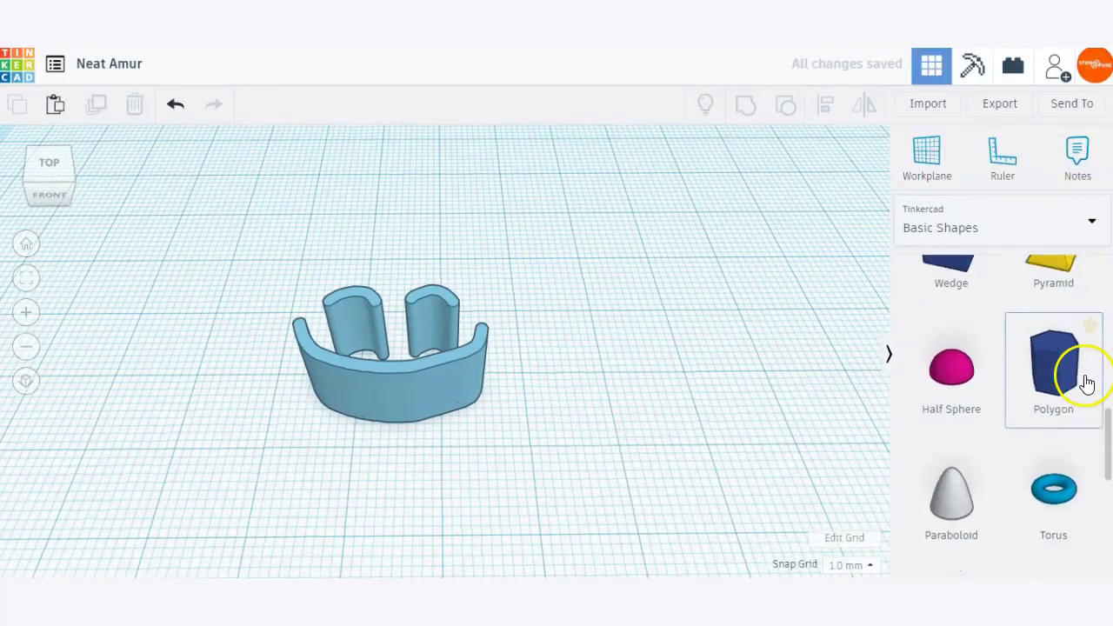
pyautogui.scroll(-3, 1087, 384)
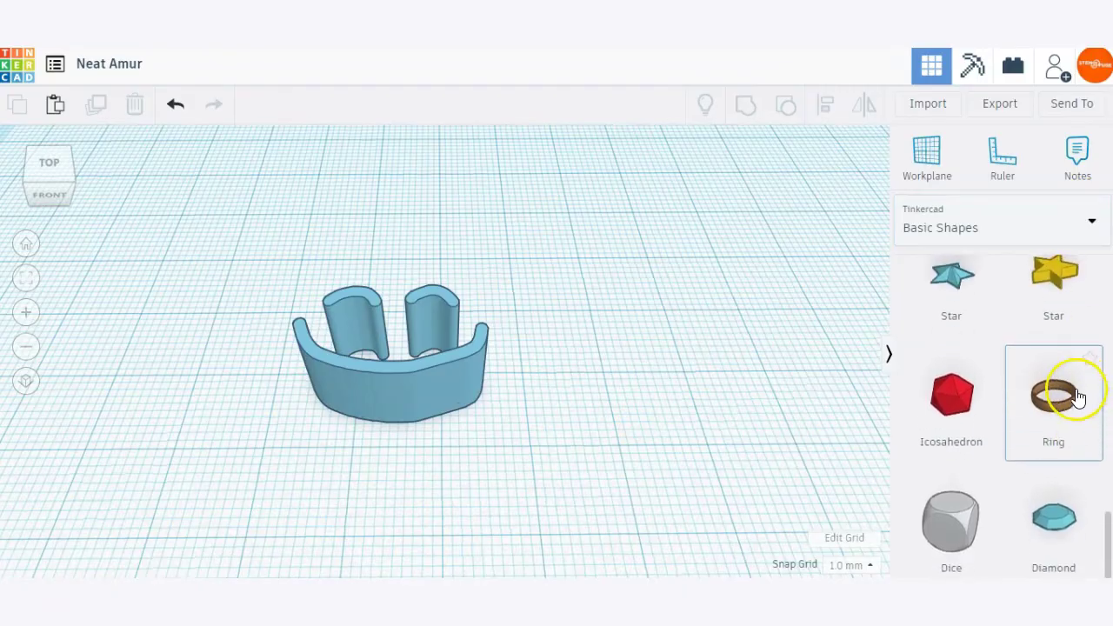
pyautogui.click(1044, 336)
pyautogui.click(673, 308)
# - Delete the smiling face scribble and move the yellow star into its place
pyautogui.click(284, 368)
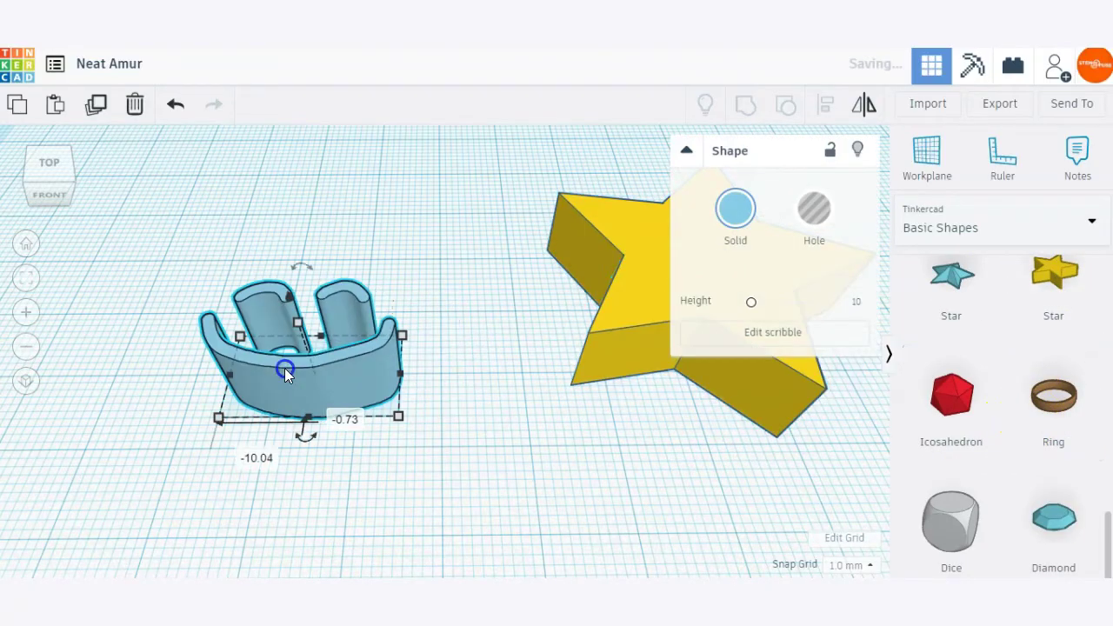
pyautogui.press('Delete')
pyautogui.moveTo(755, 306); pyautogui.dragTo(325, 354)
pyautogui.moveTo(556, 388); pyautogui.dragTo(452, 403, button='right')
pyautogui.scroll(-4, 449, 402)
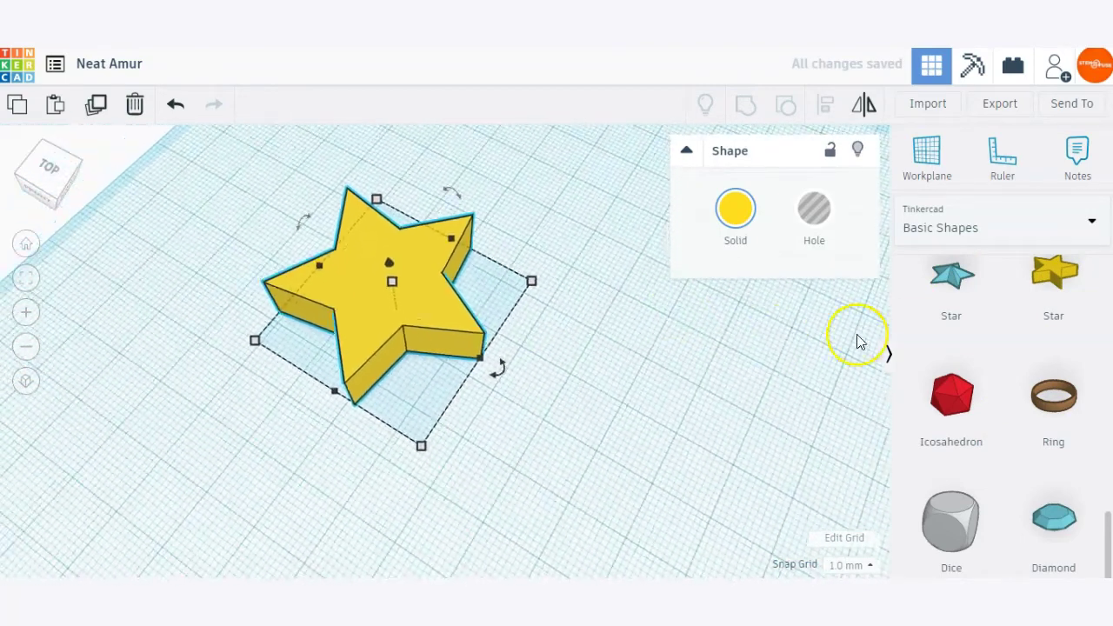
# - Place the faceted blue Star beside the yellow one and increase its number of points well above five
pyautogui.moveTo(959, 278); pyautogui.dragTo(596, 382)
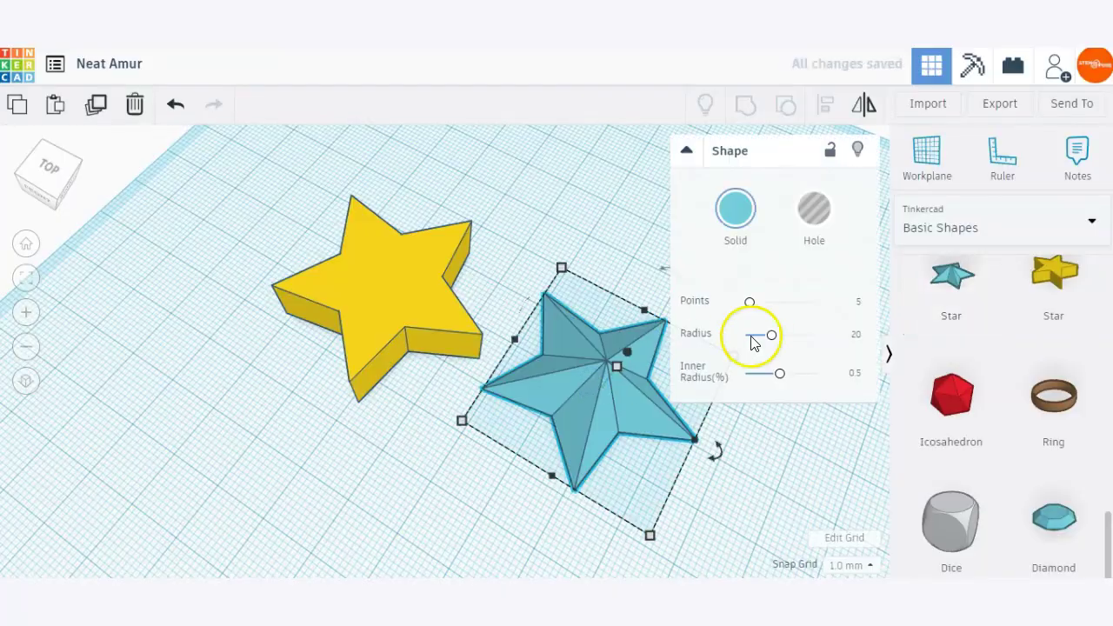
pyautogui.click(392, 313)
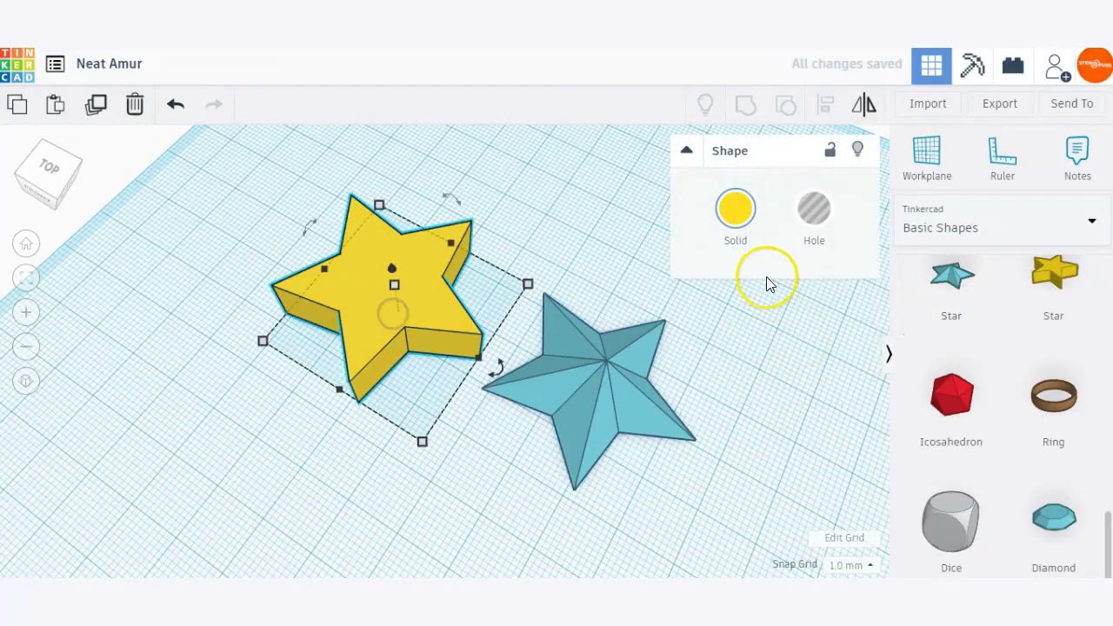
pyautogui.click(589, 385)
pyautogui.moveTo(777, 332); pyautogui.dragTo(761, 301)
pyautogui.click(421, 216)
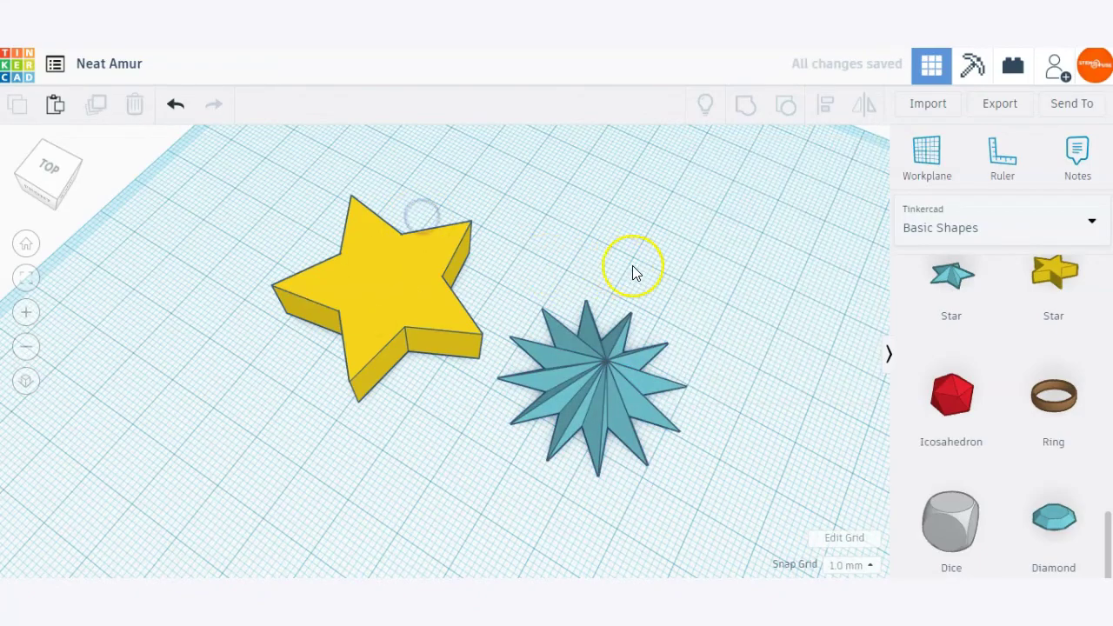
# - Delete both stars so the workplane is empty
pyautogui.moveTo(559, 272); pyautogui.dragTo(657, 267, button='right')
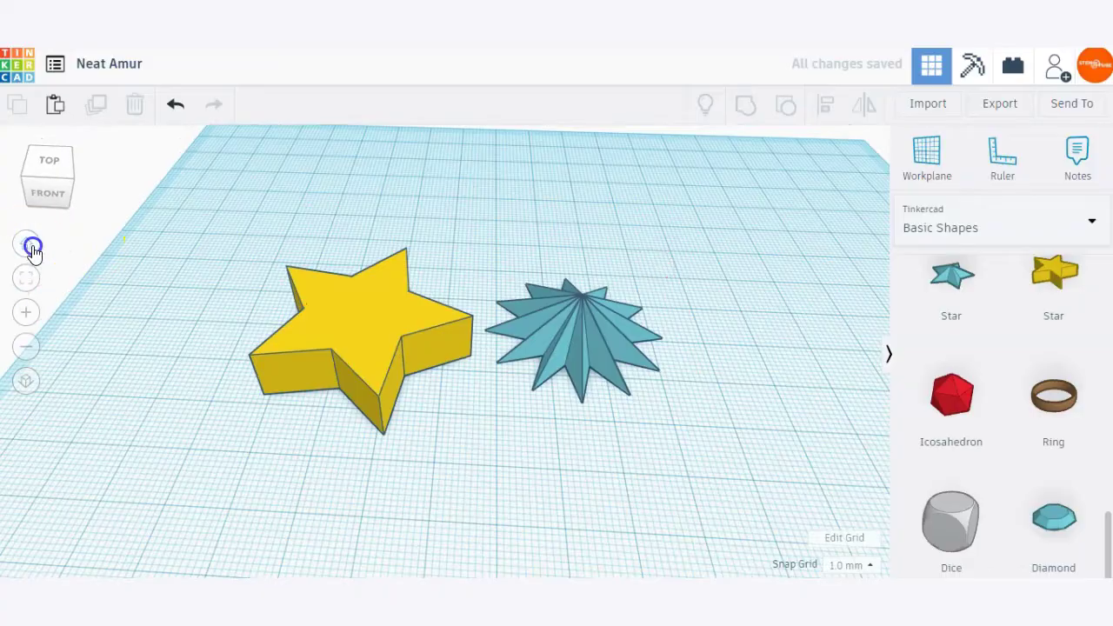
pyautogui.click(27, 245)
pyautogui.moveTo(278, 298); pyautogui.dragTo(619, 439)
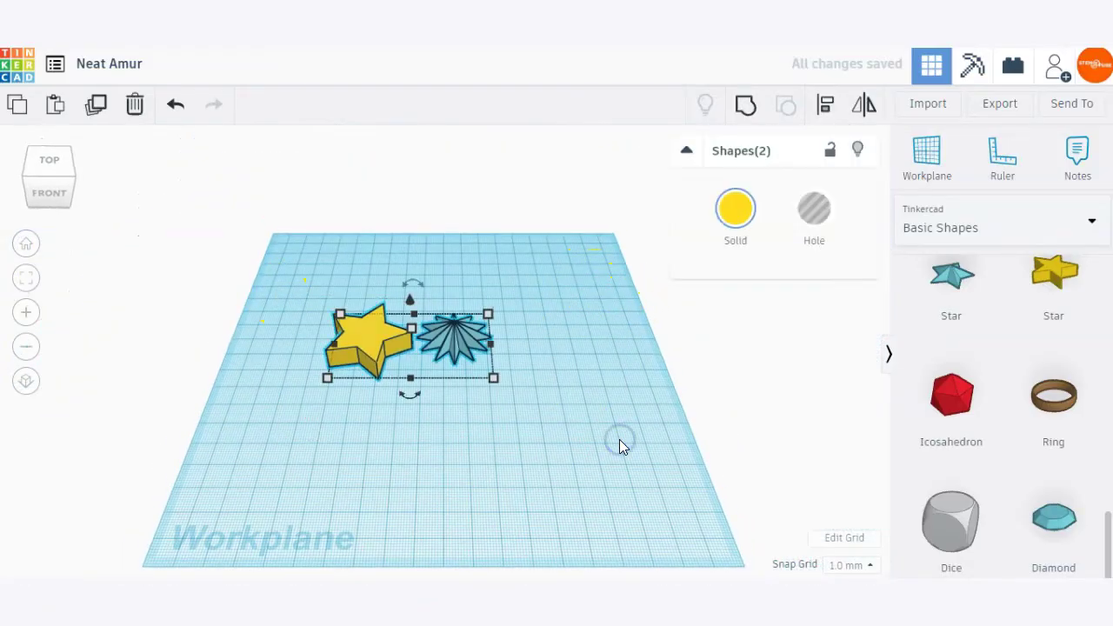
pyautogui.press('Delete')
# - Browse the shape categories, show all Shape Generators, and place a US States shape on the workplane
pyautogui.click(1015, 216)
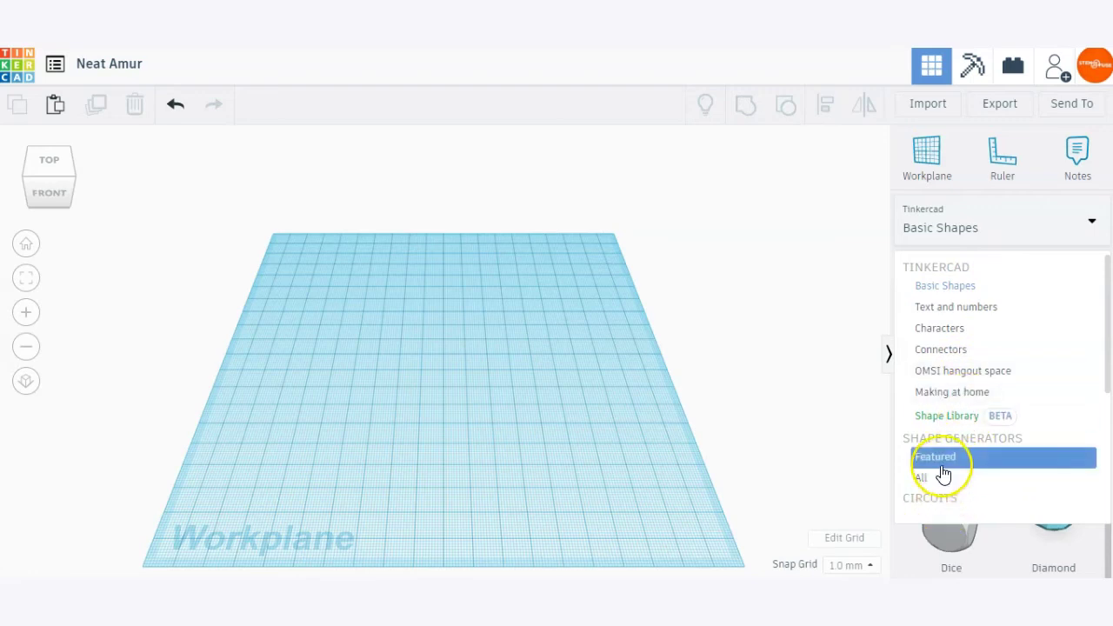
pyautogui.scroll(-5, 948, 487)
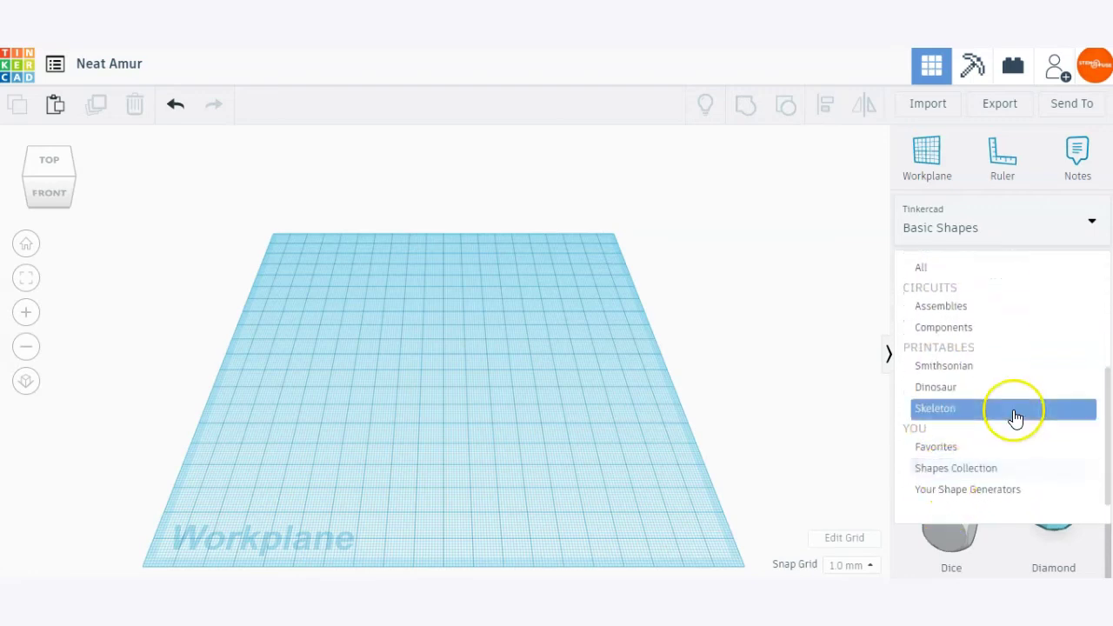
pyautogui.scroll(3, 1000, 400)
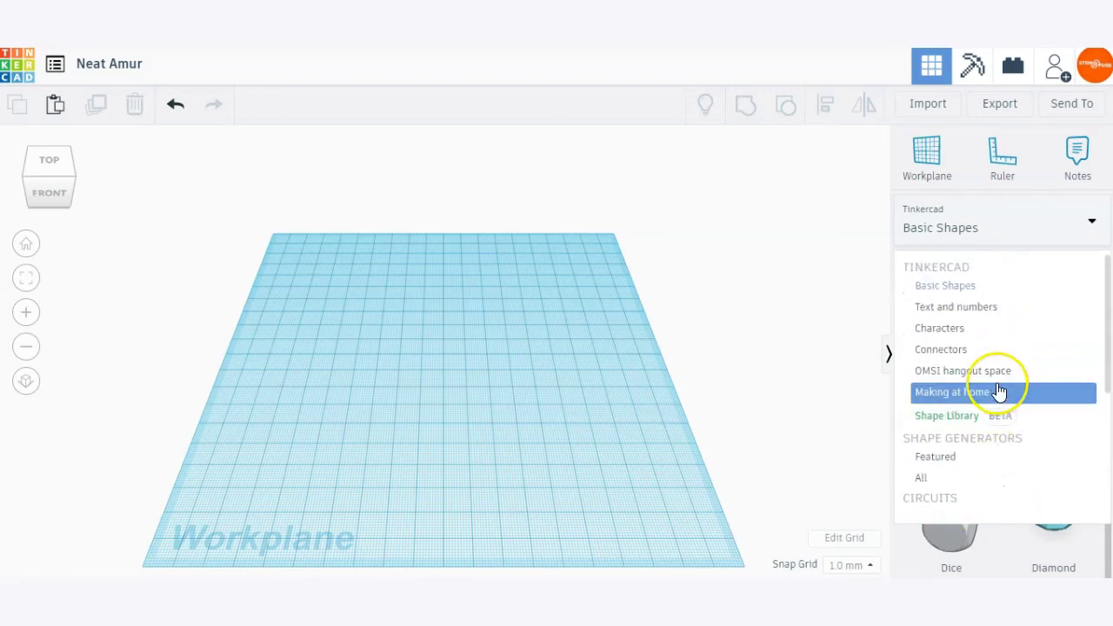
pyautogui.click(965, 477)
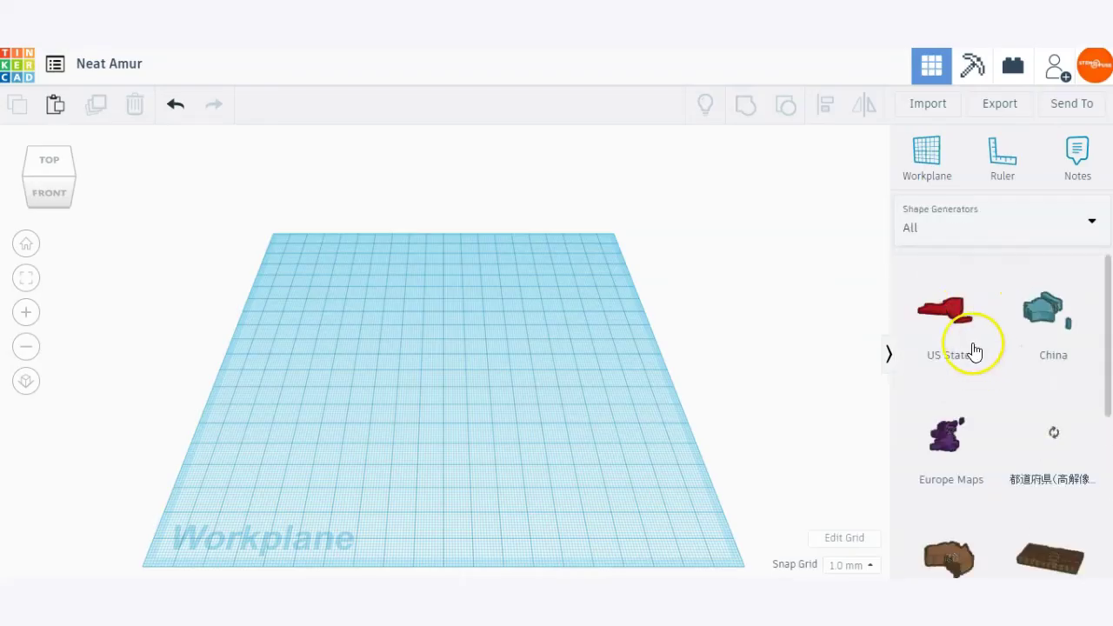
pyautogui.moveTo(947, 313); pyautogui.dragTo(372, 380)
pyautogui.scroll(5, 430, 387)
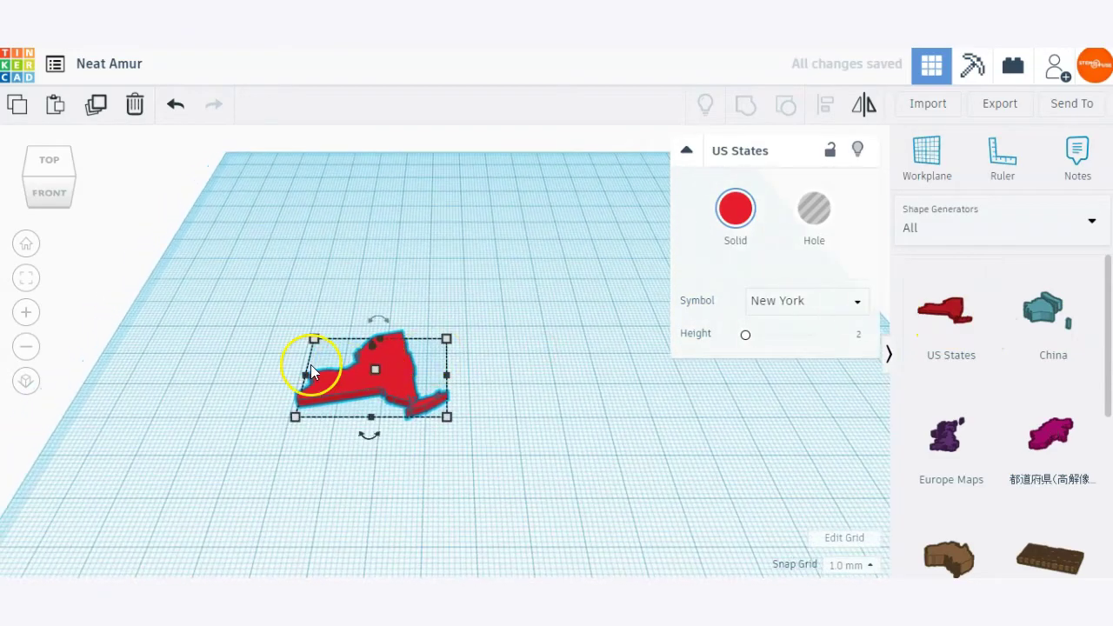
pyautogui.moveTo(437, 301); pyautogui.dragTo(449, 340, button='right')
pyautogui.moveTo(351, 419)
pyautogui.mouseDown(button='right')
pyautogui.moveTo(375, 406)
pyautogui.moveTo(517, 422)
pyautogui.moveTo(612, 349)
pyautogui.mouseUp(button='right')
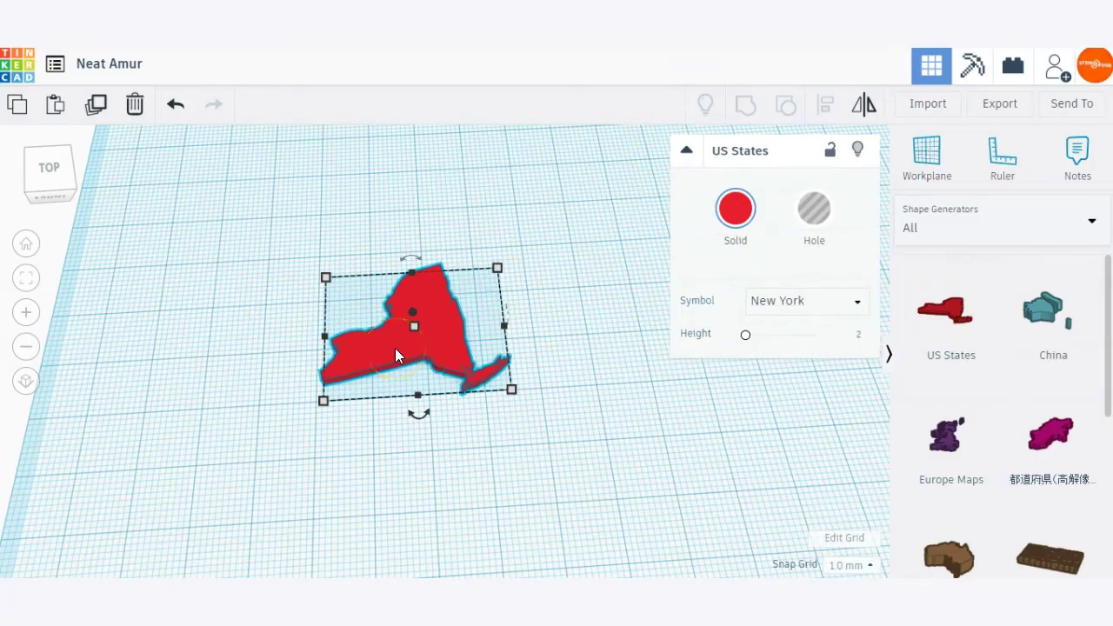
# - Change the US States shape's symbol to Arizona and set its height to 4.38
pyautogui.click(774, 304)
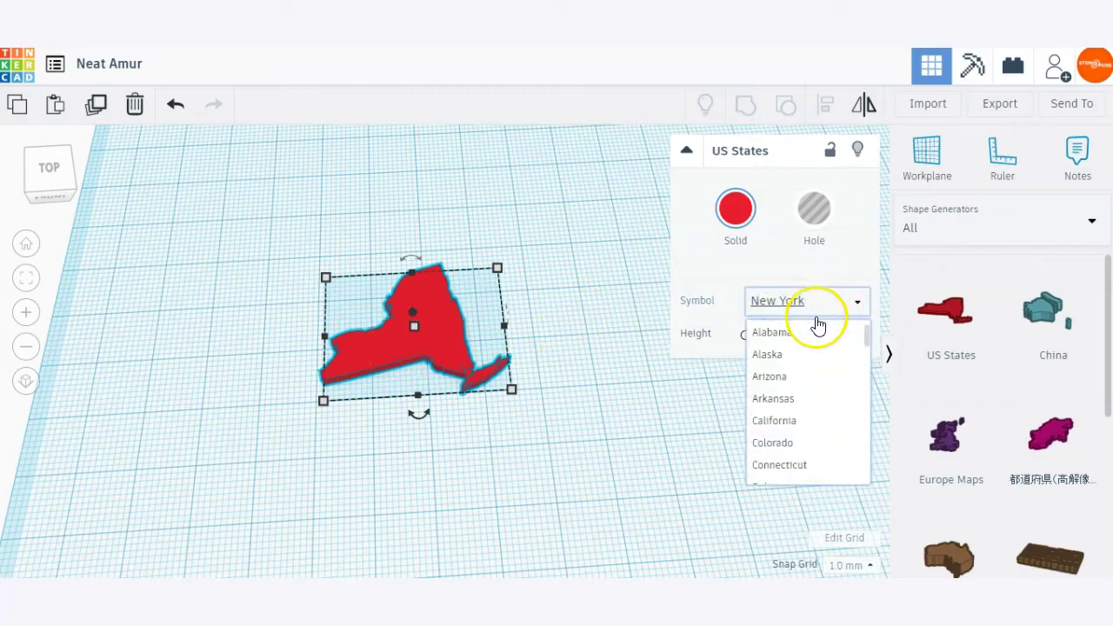
pyautogui.click(820, 379)
pyautogui.click(752, 335)
# - Change the US States shape's symbol to Idaho
pyautogui.click(824, 300)
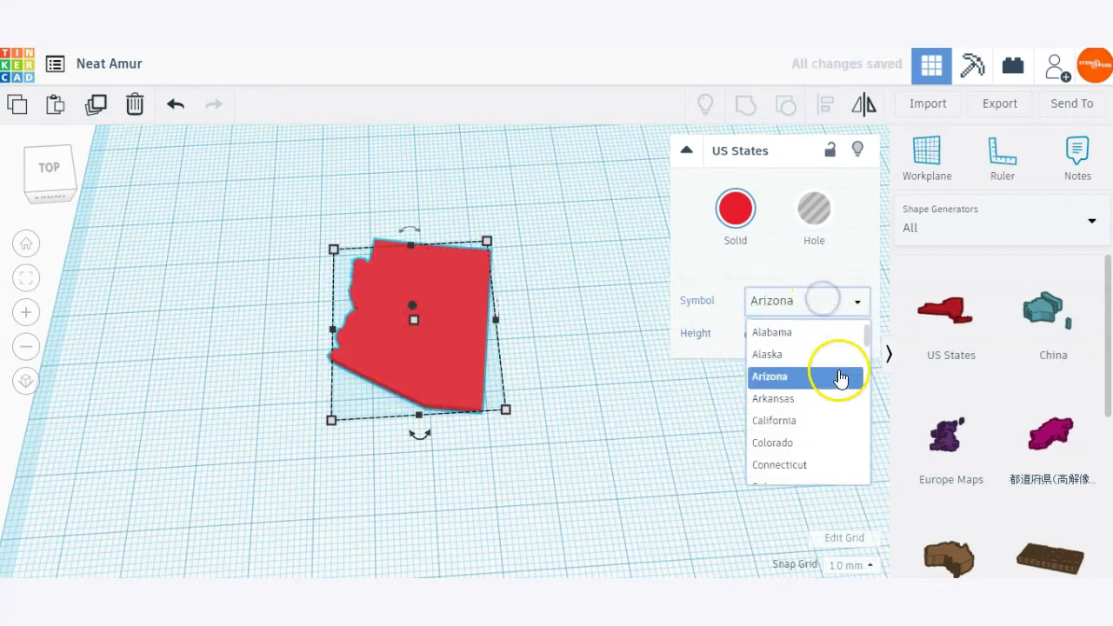
pyautogui.scroll(-3, 835, 409)
pyautogui.click(826, 439)
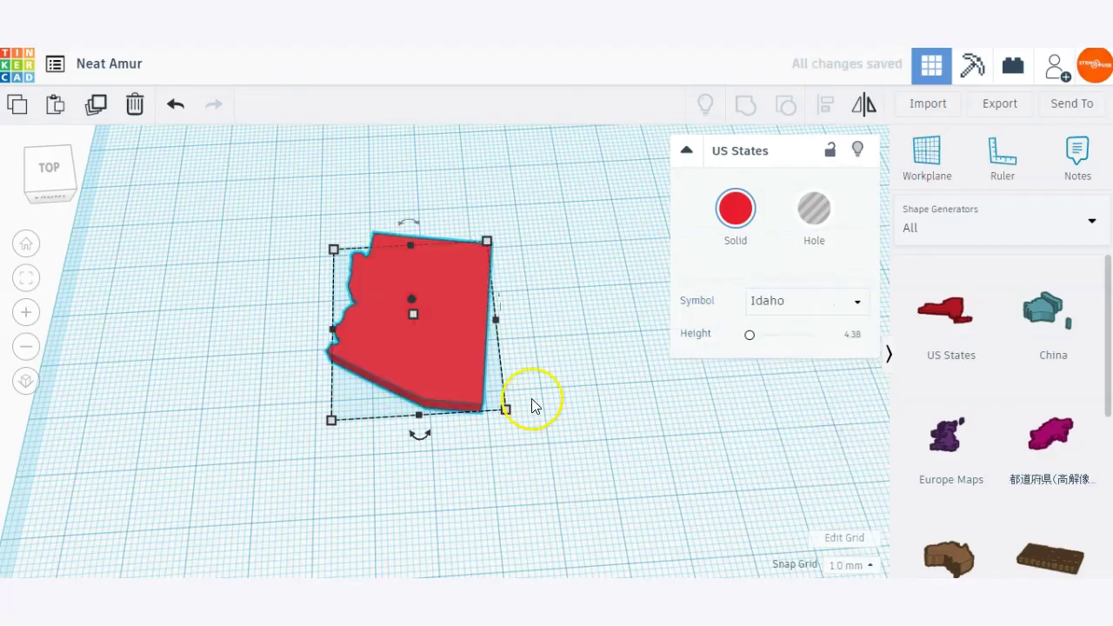
# - Delete the US States shape and return to the home view of the empty workplane
pyautogui.click(576, 405)
pyautogui.scroll(-3, 408, 244)
pyautogui.click(408, 349)
pyautogui.press('Delete')
pyautogui.click(26, 242)
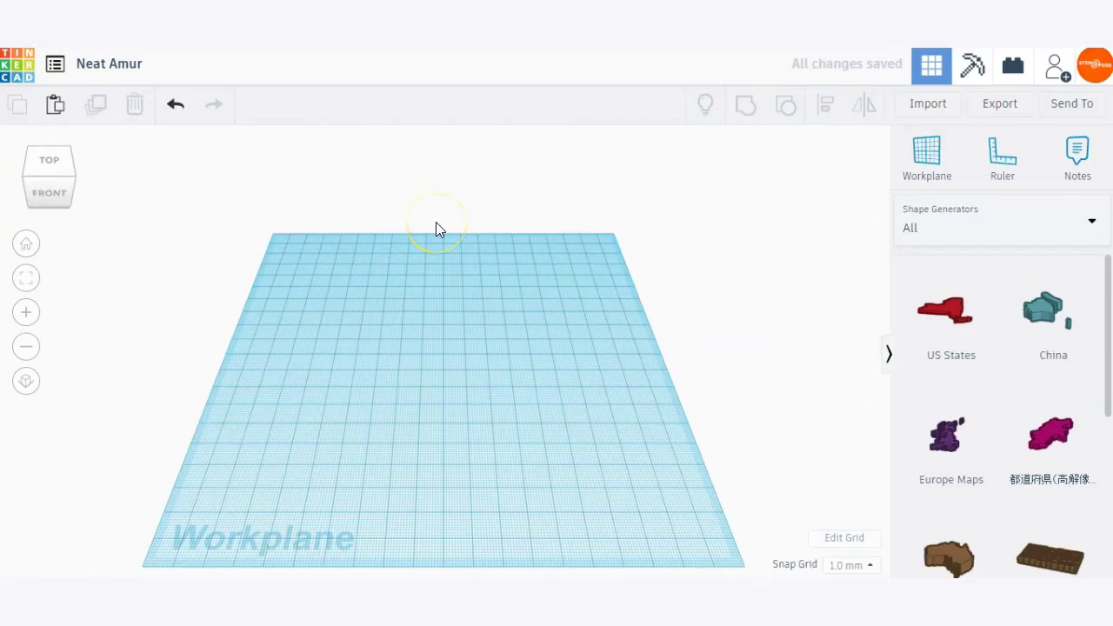
# - Place a Tinkercoding house from the Shape Generators near the middle of the workplane
pyautogui.scroll(-2, 996, 385)
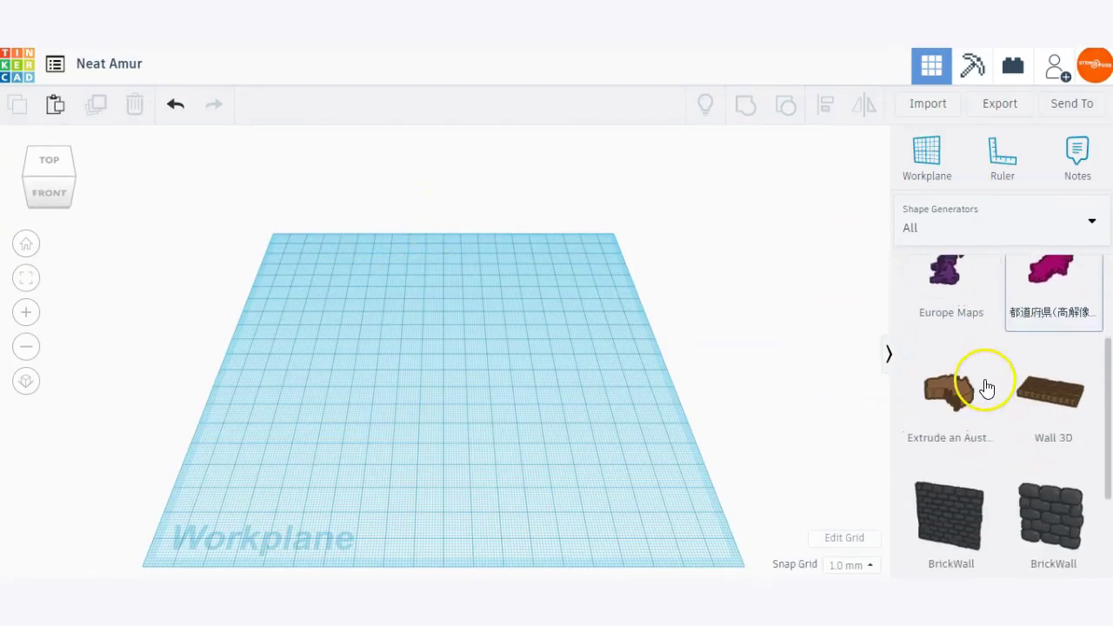
pyautogui.scroll(-4, 986, 387)
pyautogui.moveTo(982, 492); pyautogui.dragTo(511, 425)
pyautogui.moveTo(392, 309); pyautogui.dragTo(330, 407)
pyautogui.click(574, 382)
pyautogui.click(511, 327)
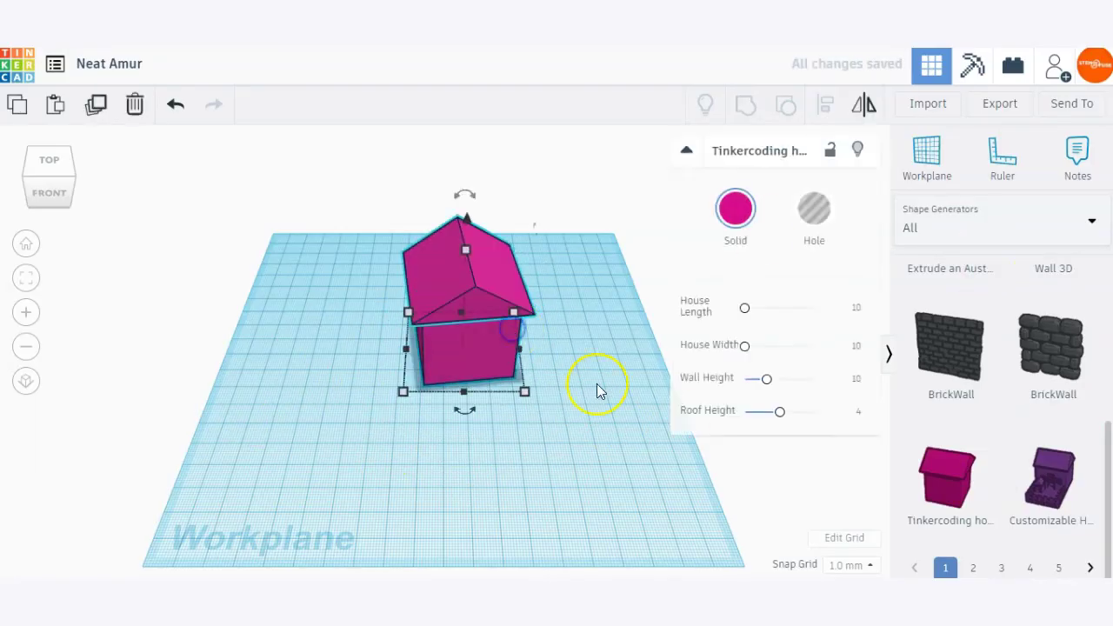
pyautogui.click(586, 307)
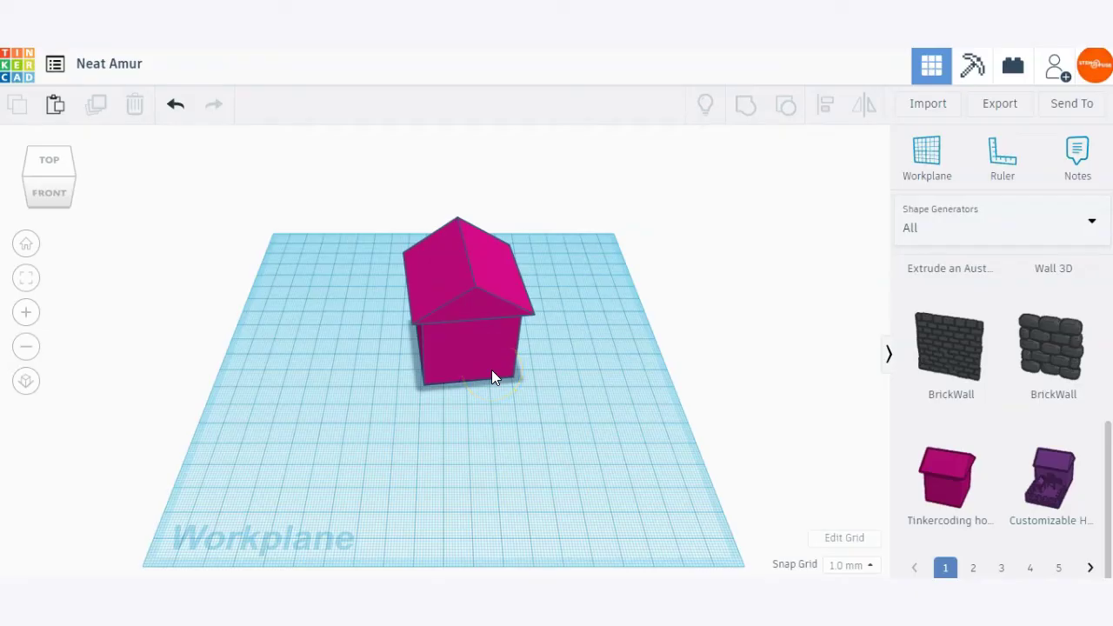
# - Place a blank note at the house's roof corner and another on its front wall reading "Add a note here!"
pyautogui.click(1077, 156)
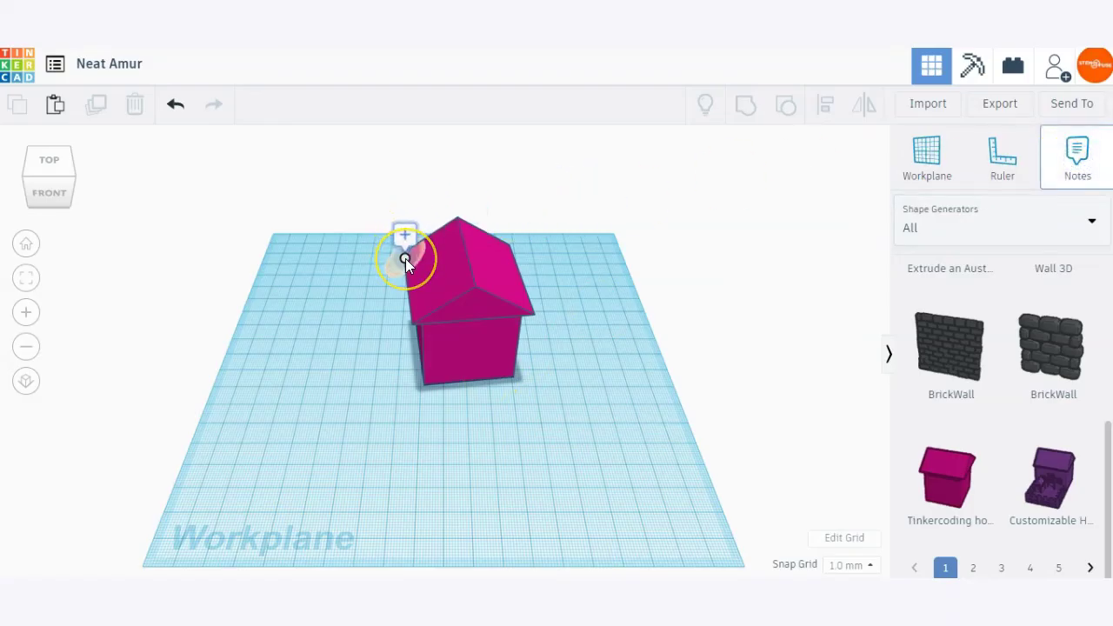
pyautogui.click(405, 258)
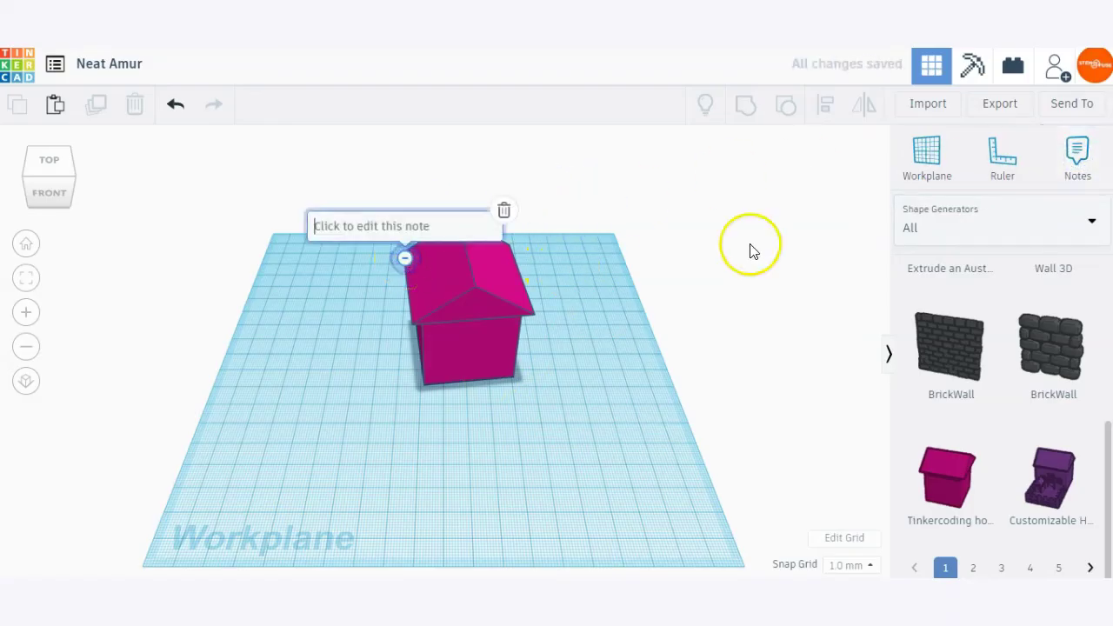
pyautogui.click(1077, 159)
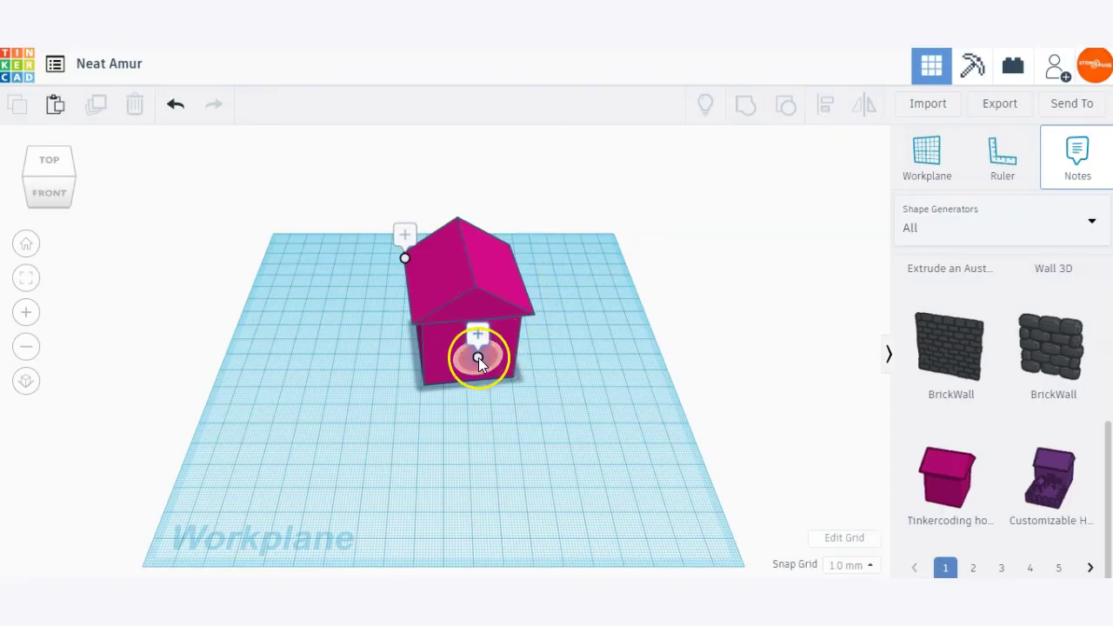
pyautogui.click(478, 357)
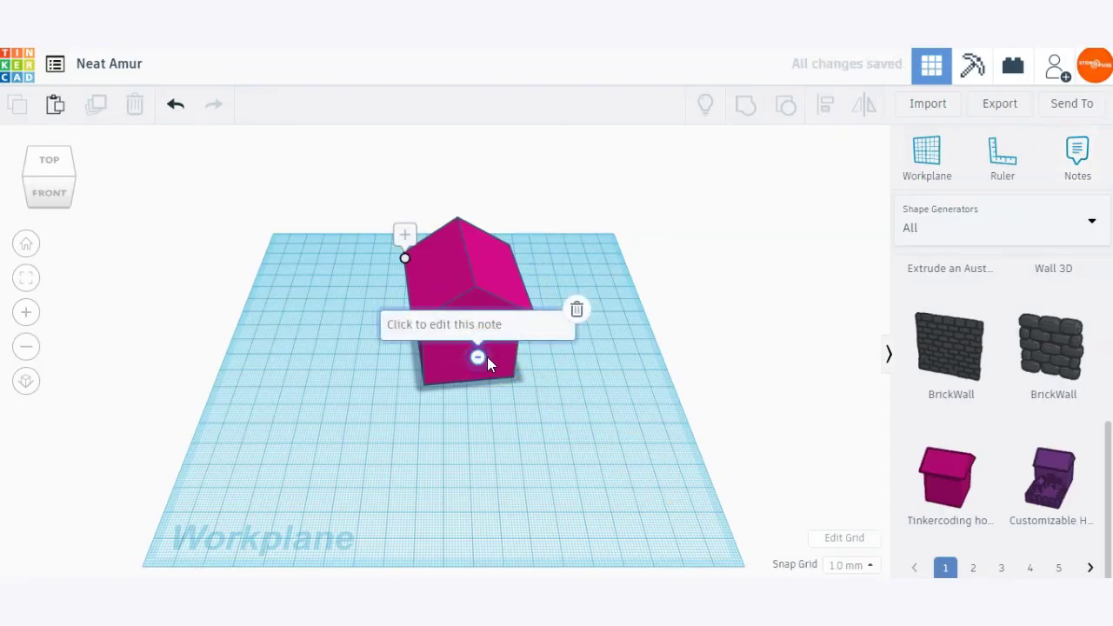
pyautogui.write('Add a note here!')
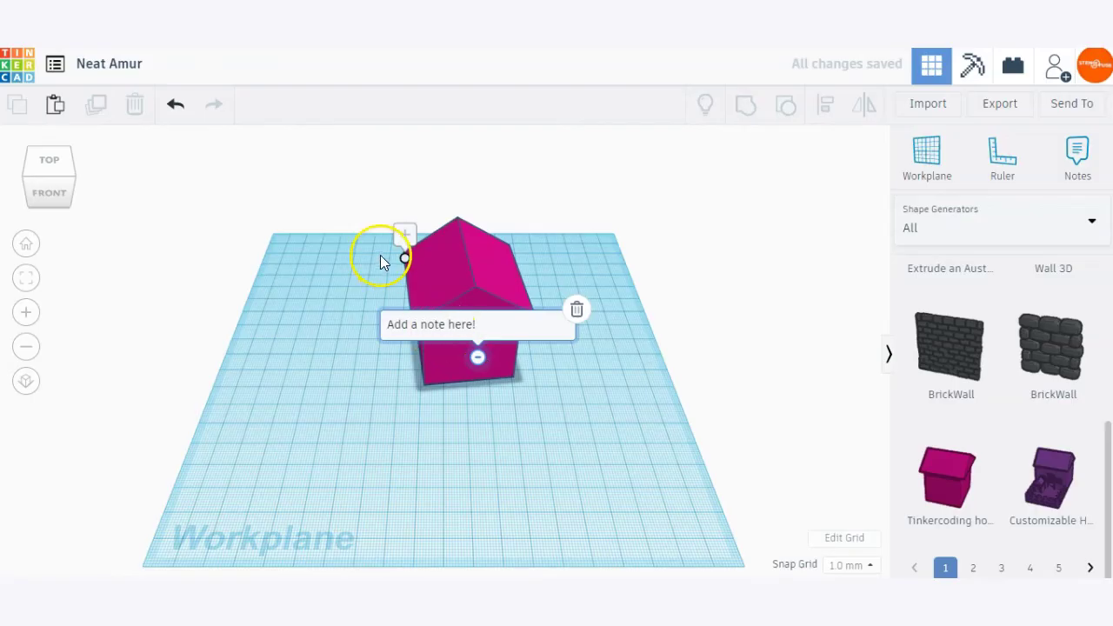
# - Enter the text "Check this out!" in the note at the house's roof corner
pyautogui.click(408, 231)
pyautogui.click(414, 224)
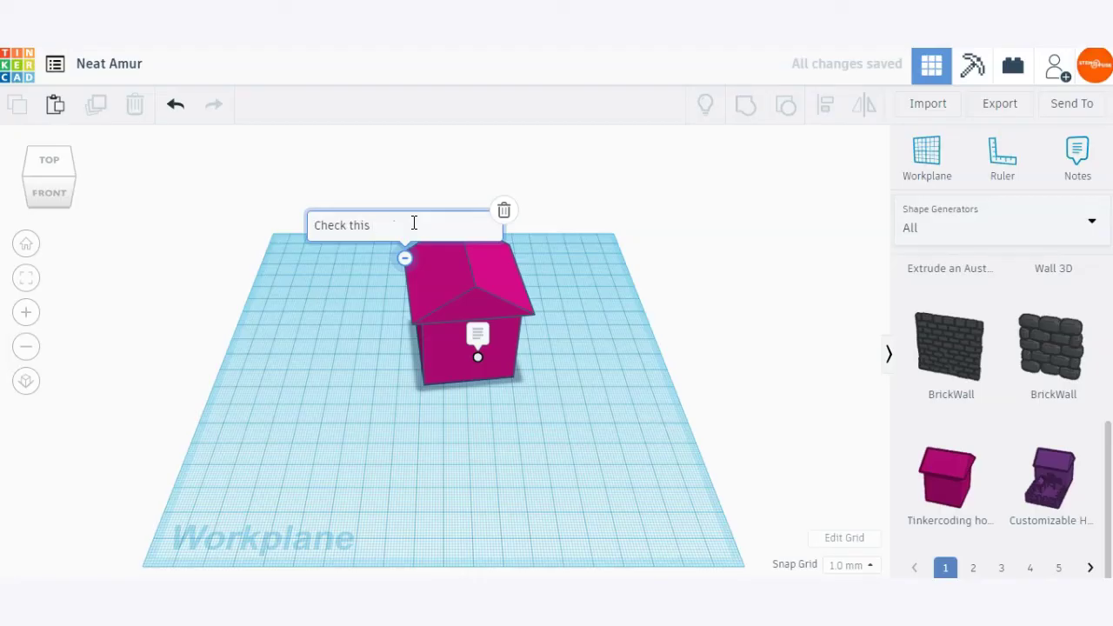
pyautogui.click(368, 294)
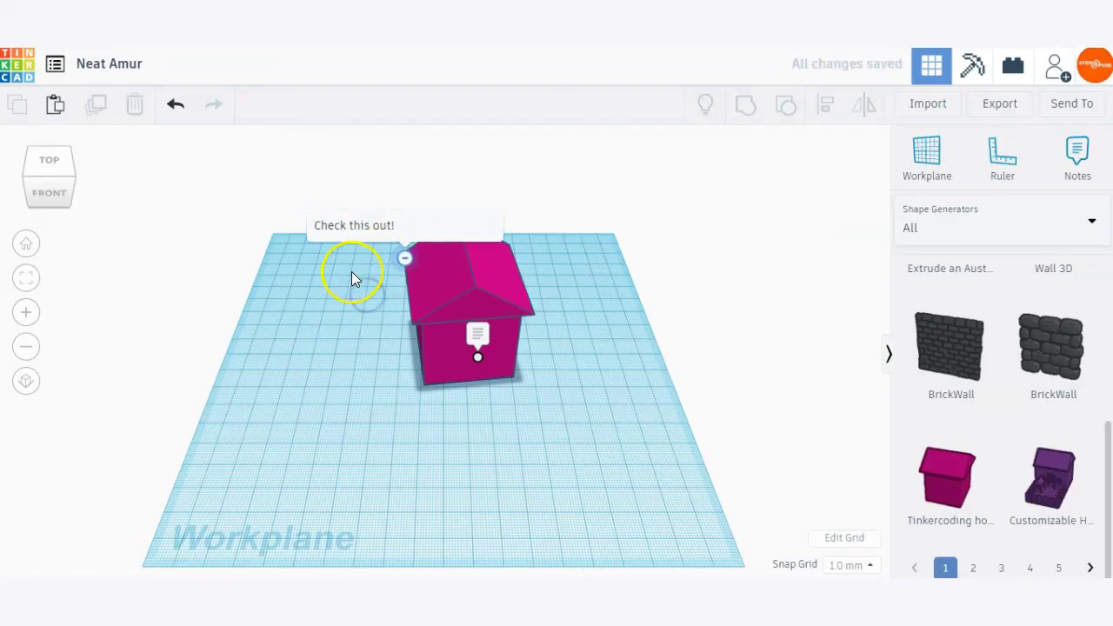
# - View the house from an angle, opening the front wall note and the roof note in turn
pyautogui.moveTo(392, 280); pyautogui.dragTo(489, 339, button='right')
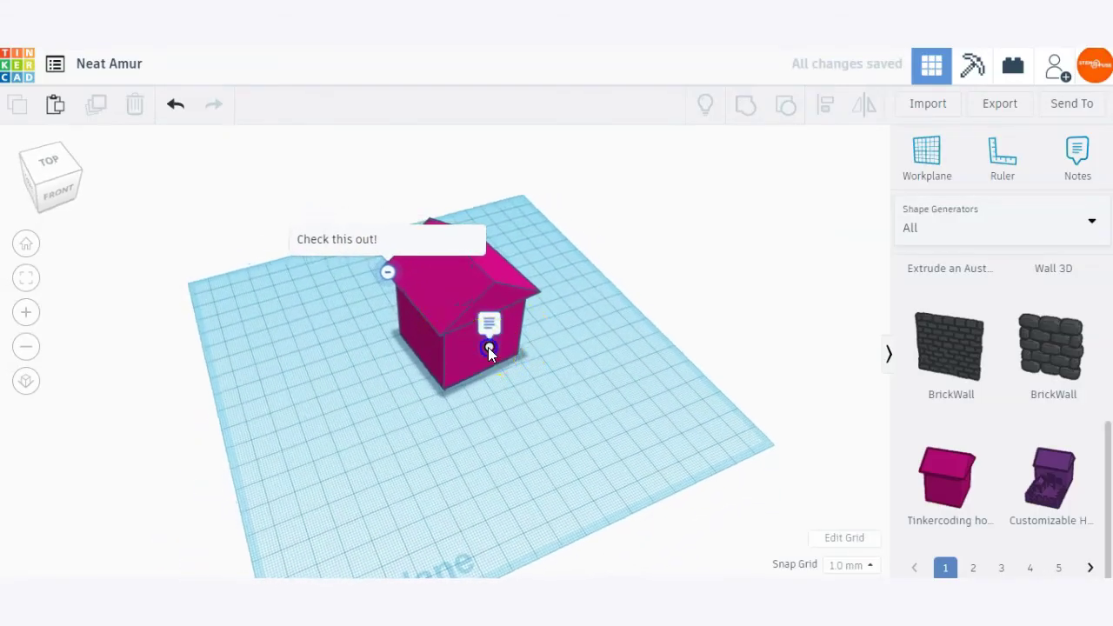
pyautogui.click(488, 337)
pyautogui.click(388, 252)
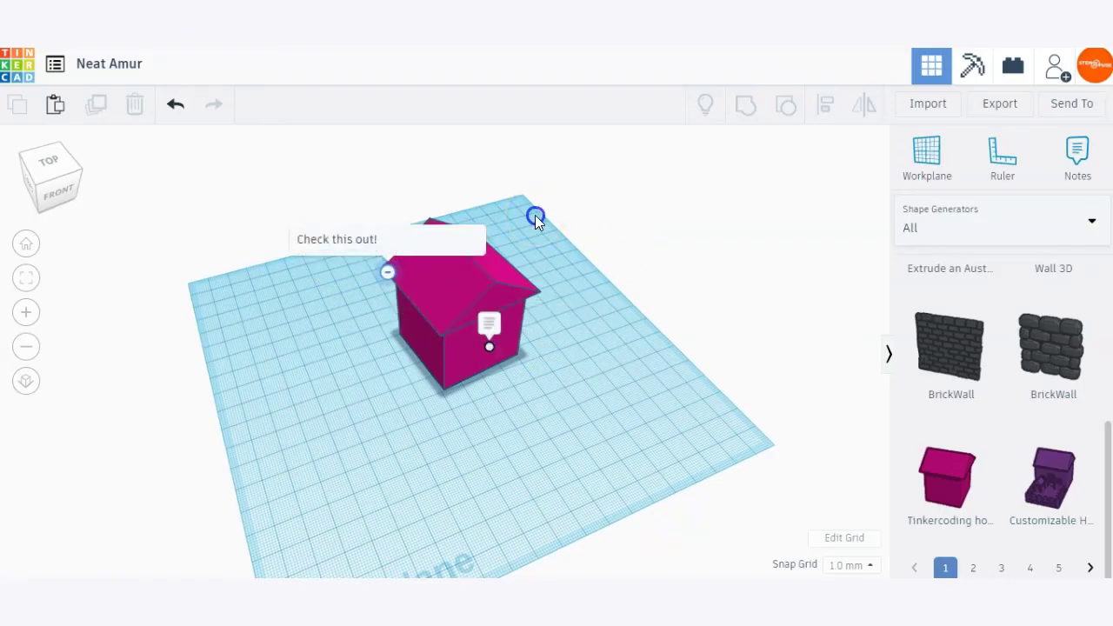
pyautogui.click(388, 273)
# - Try placing a temporary workplane on the sloped roof of the house
pyautogui.moveTo(570, 306)
pyautogui.mouseDown(button='right')
pyautogui.moveTo(390, 296)
pyautogui.moveTo(333, 310)
pyautogui.moveTo(644, 288)
pyautogui.moveTo(564, 290)
pyautogui.mouseUp(button='right')
pyautogui.click(927, 154)
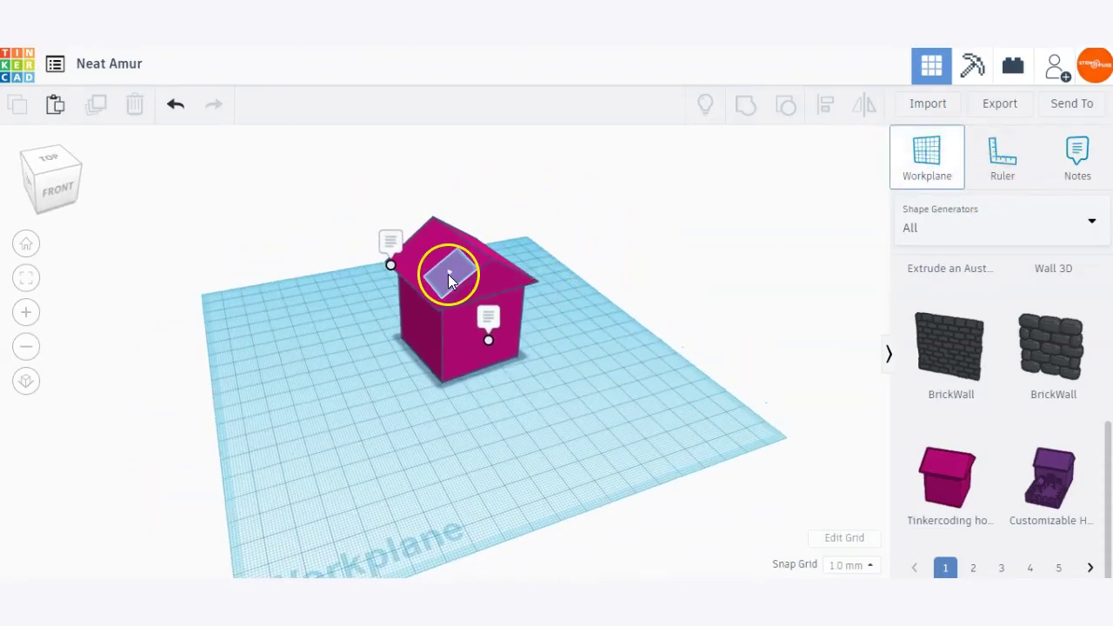
pyautogui.click(447, 277)
pyautogui.moveTo(709, 481); pyautogui.dragTo(672, 434, button='right')
# - Place a ruler at the front corner of the house's base and remove it
pyautogui.press('r')
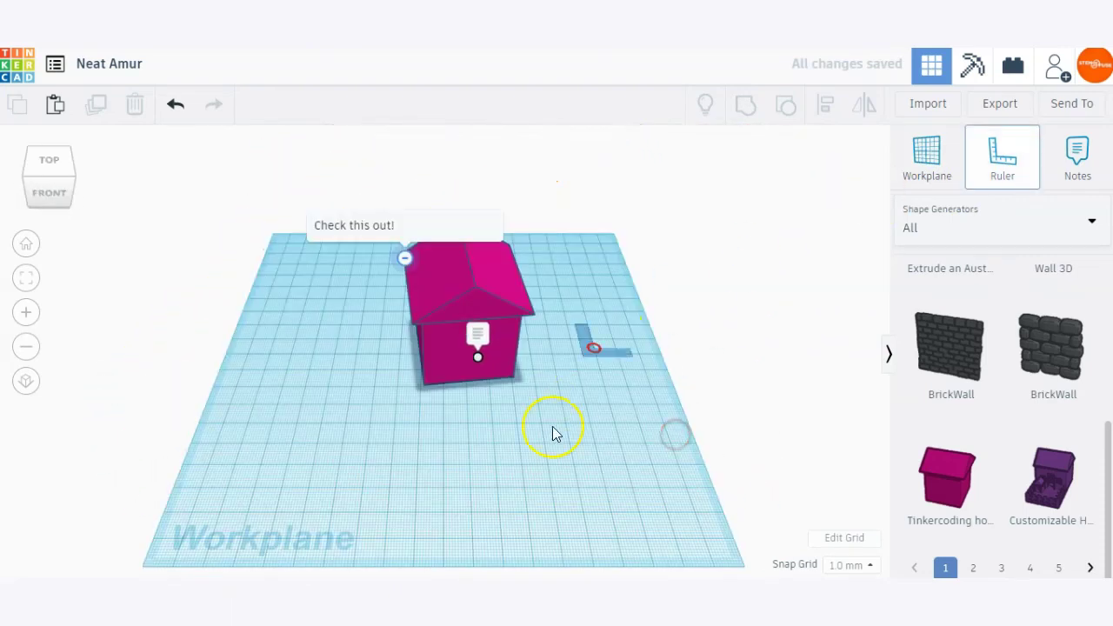
pyautogui.click(427, 381)
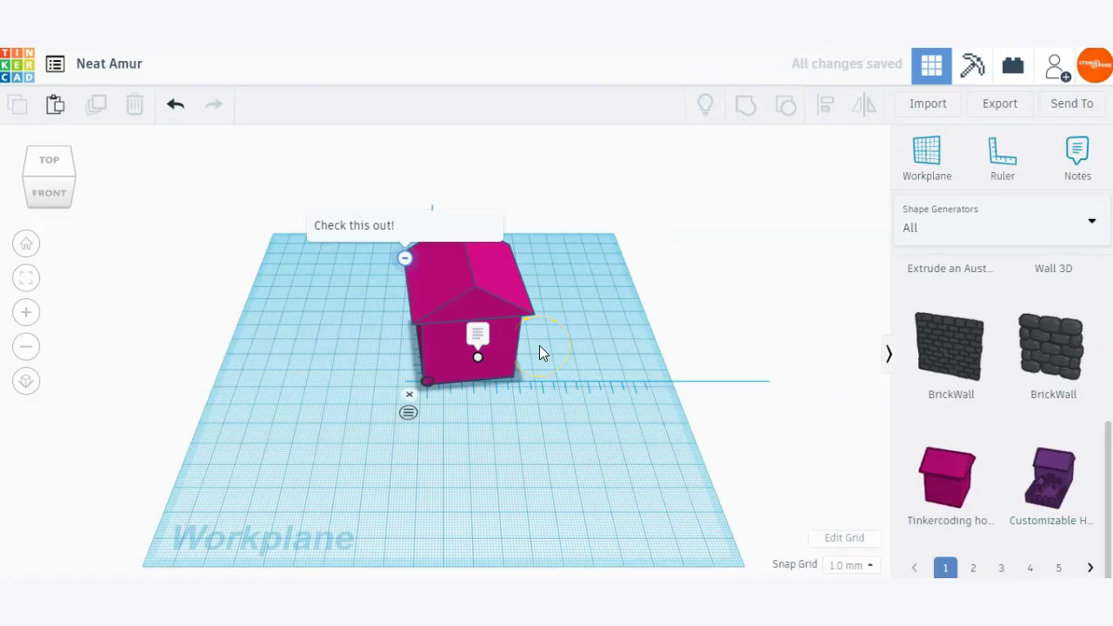
pyautogui.click(408, 394)
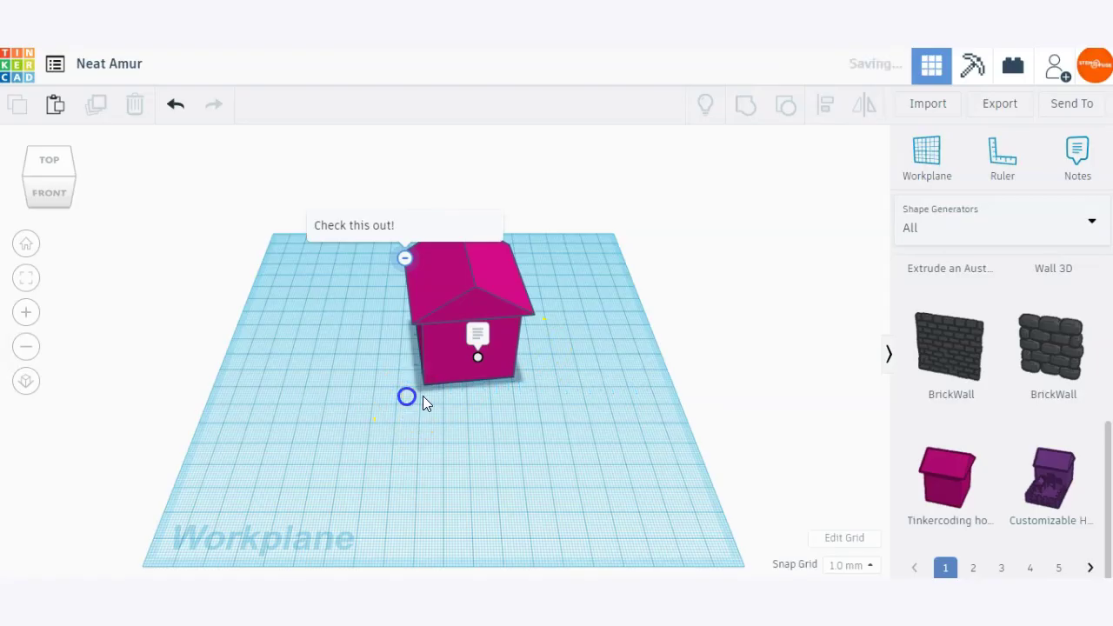
# - Switch the shape library from the Shape Generators back to Tinkercad's Basic Shapes
pyautogui.scroll(5, 1069, 330)
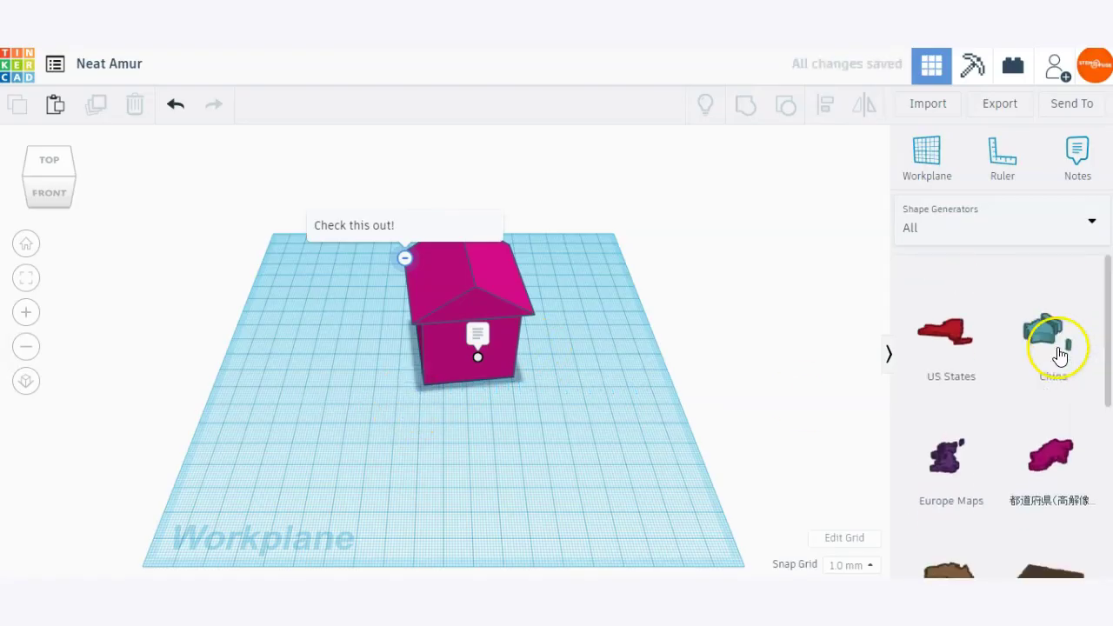
pyautogui.click(963, 233)
pyautogui.click(965, 286)
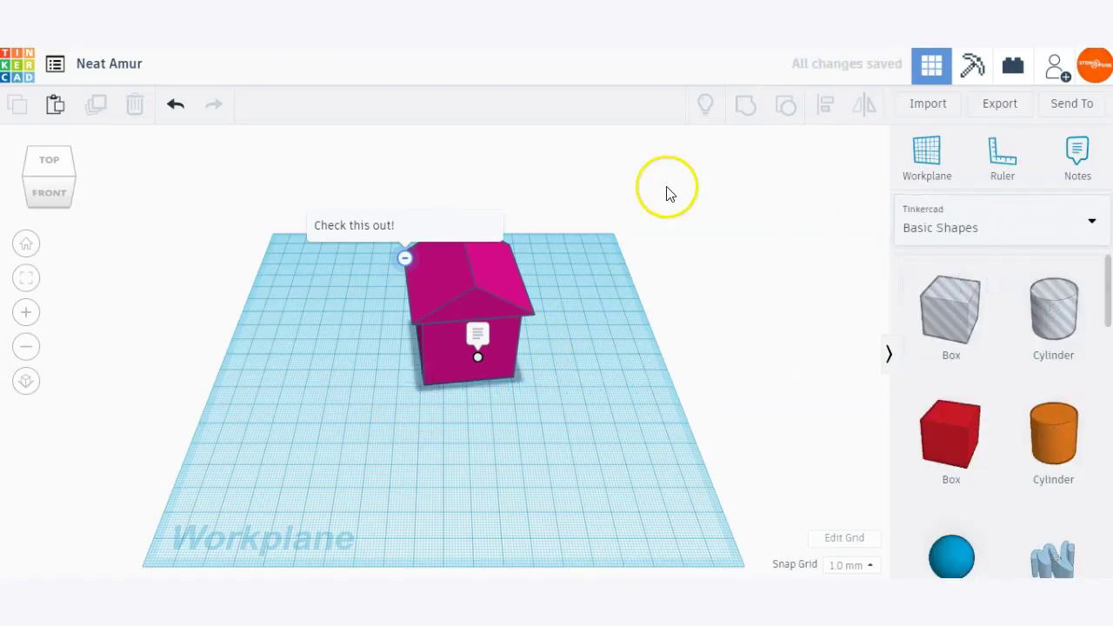
# - Look at the option for inviting collaborators to the design, without generating a link
pyautogui.click(1045, 75)
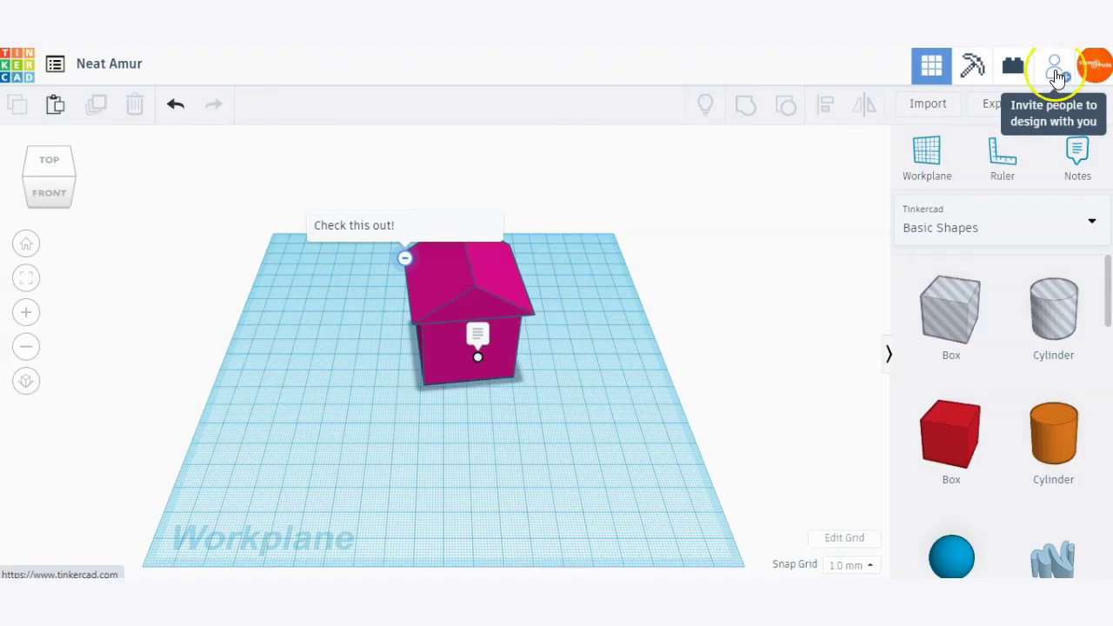
pyautogui.click(1052, 70)
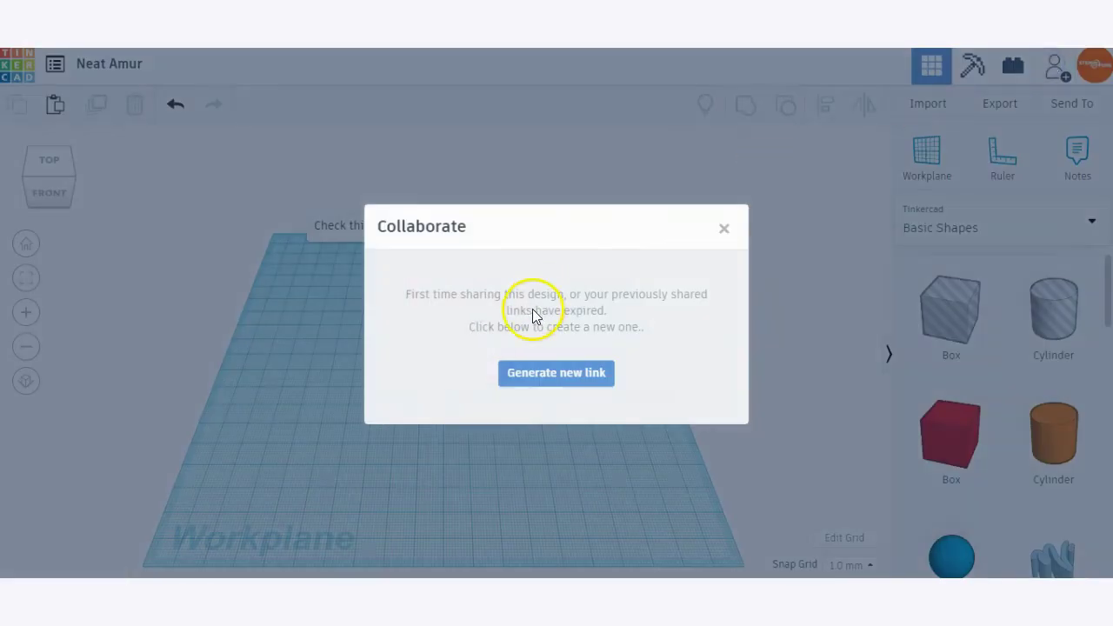
pyautogui.click(723, 228)
# - Review the export options for downloading and 3D printing the design, without exporting anything
pyautogui.moveTo(357, 313); pyautogui.dragTo(251, 313, button='right')
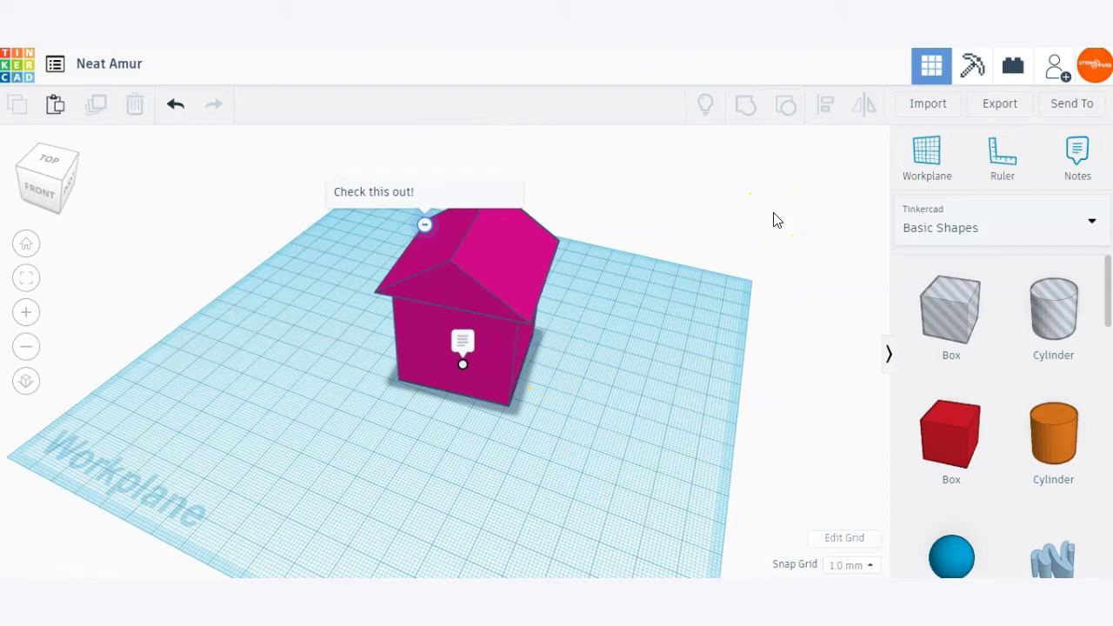
pyautogui.click(1013, 108)
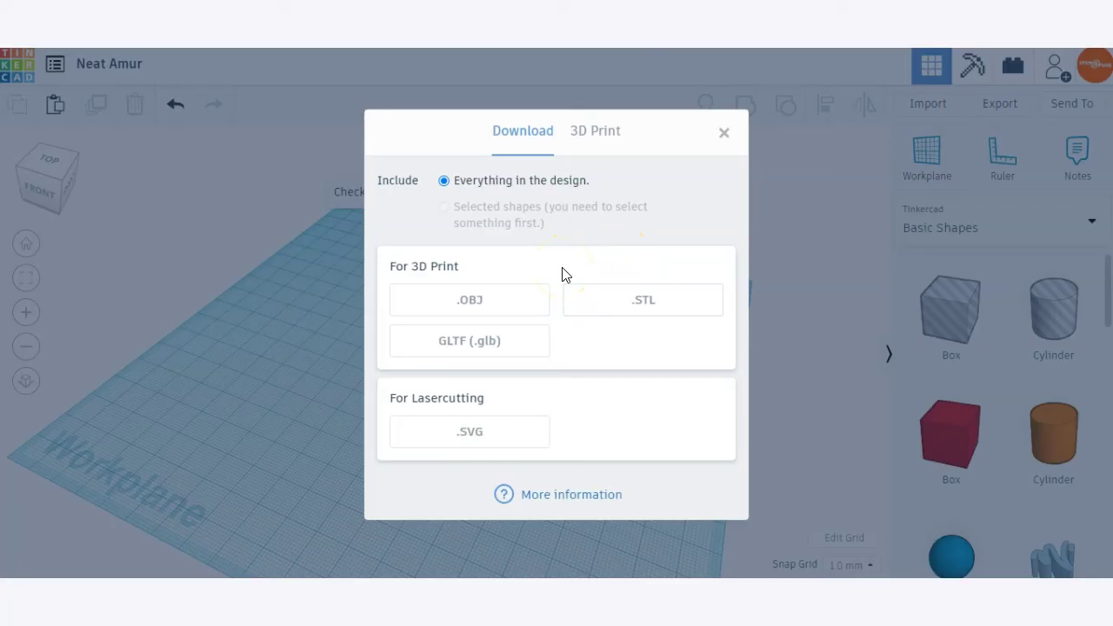
pyautogui.click(723, 133)
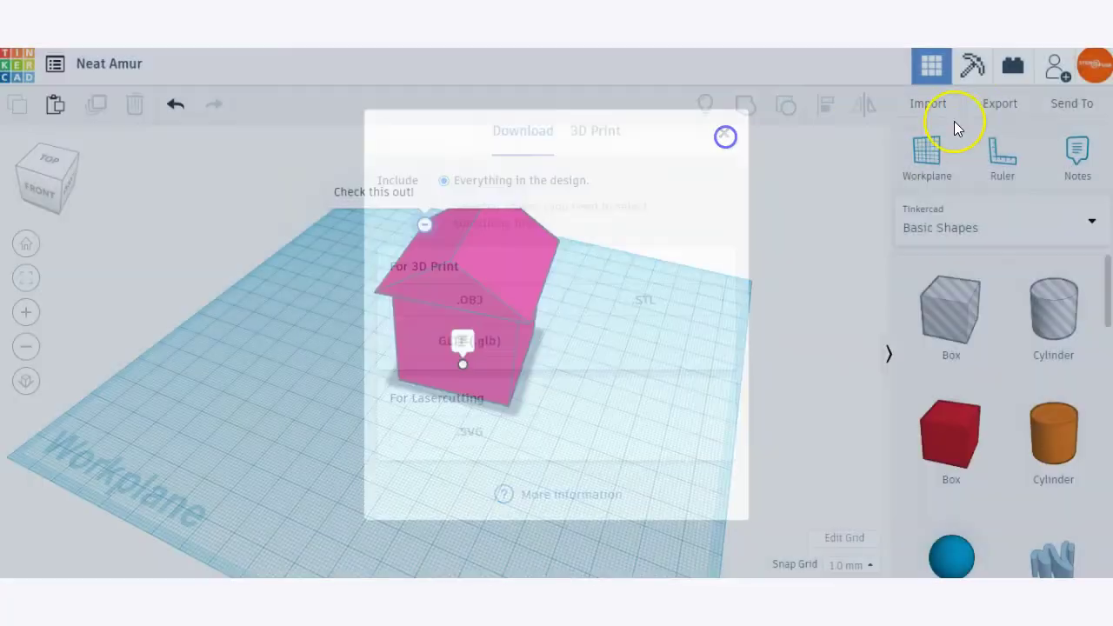
pyautogui.click(1007, 102)
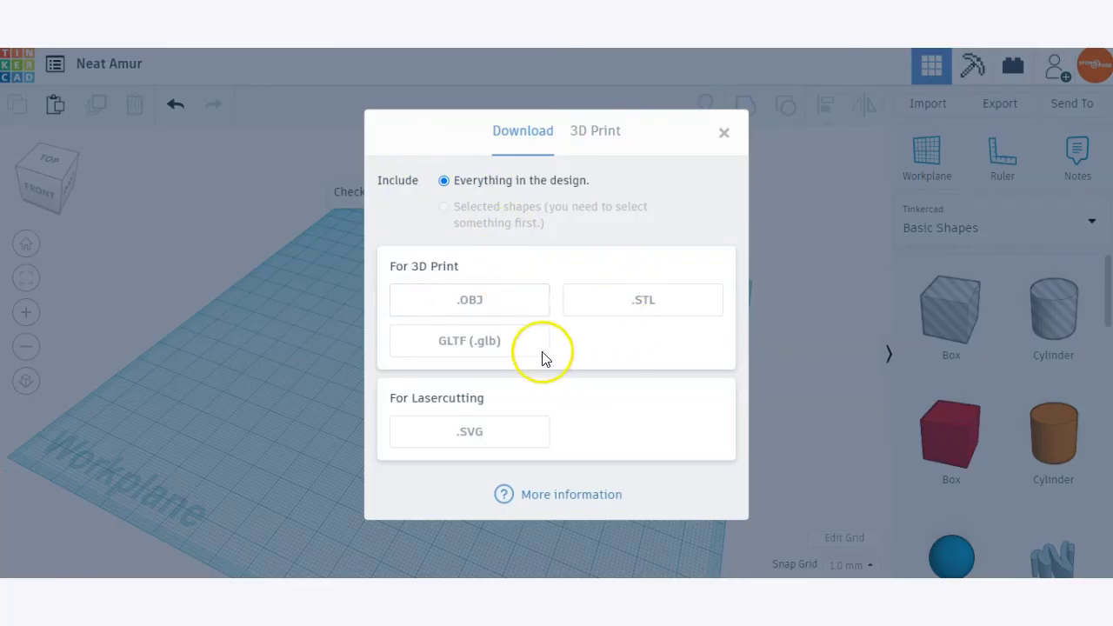
pyautogui.click(596, 131)
pyautogui.click(729, 90)
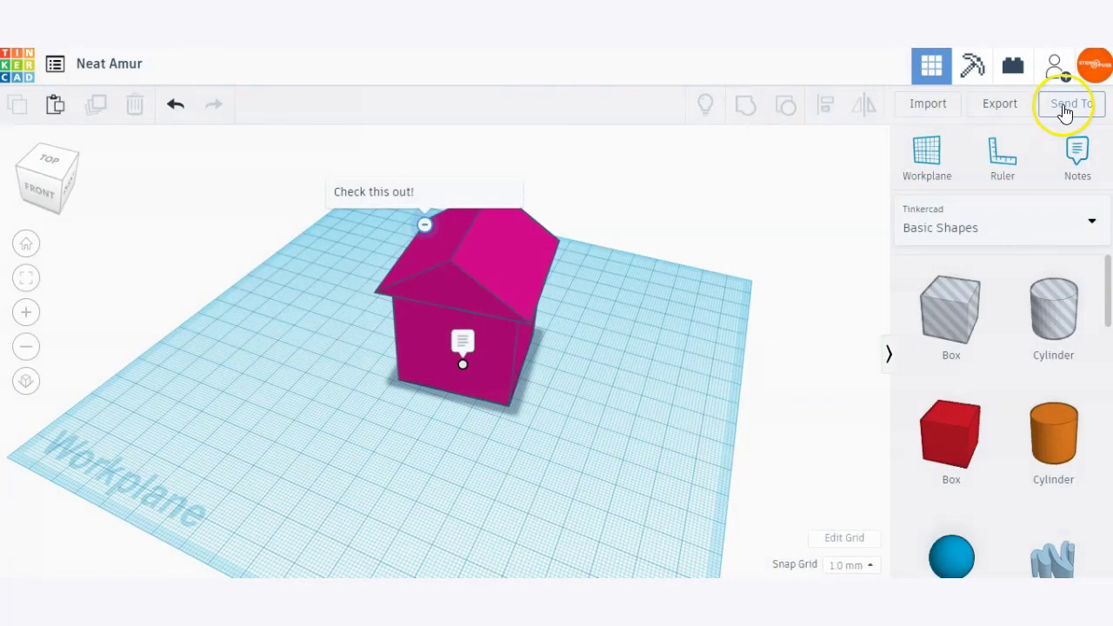
# - Download the picture of the design and review the options for sending it to 3D communities or inviting people
pyautogui.click(1066, 106)
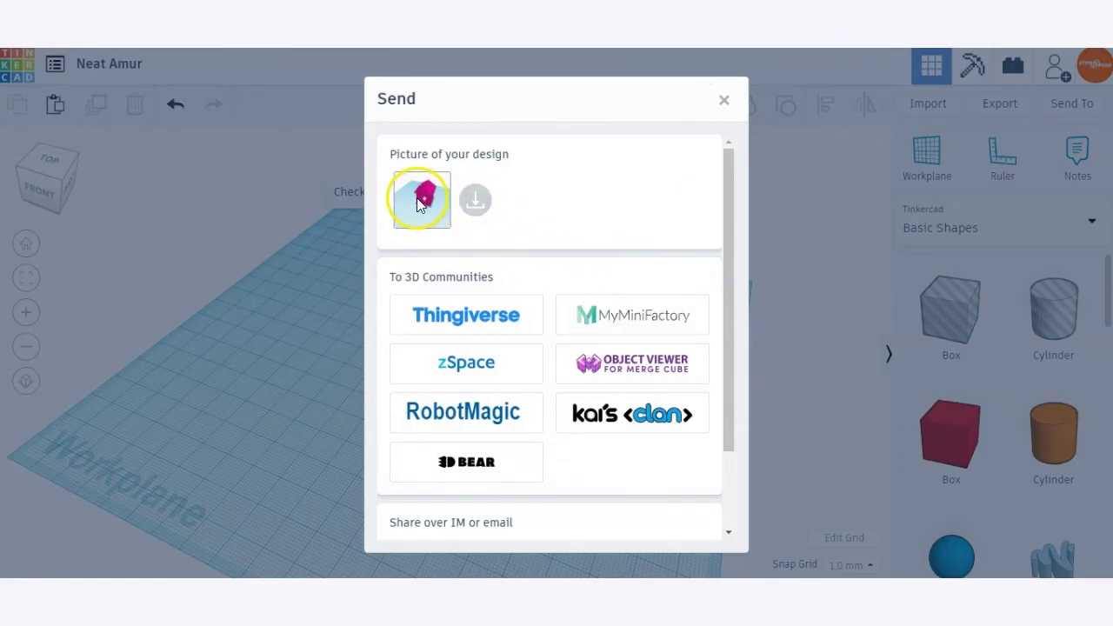
pyautogui.click(473, 203)
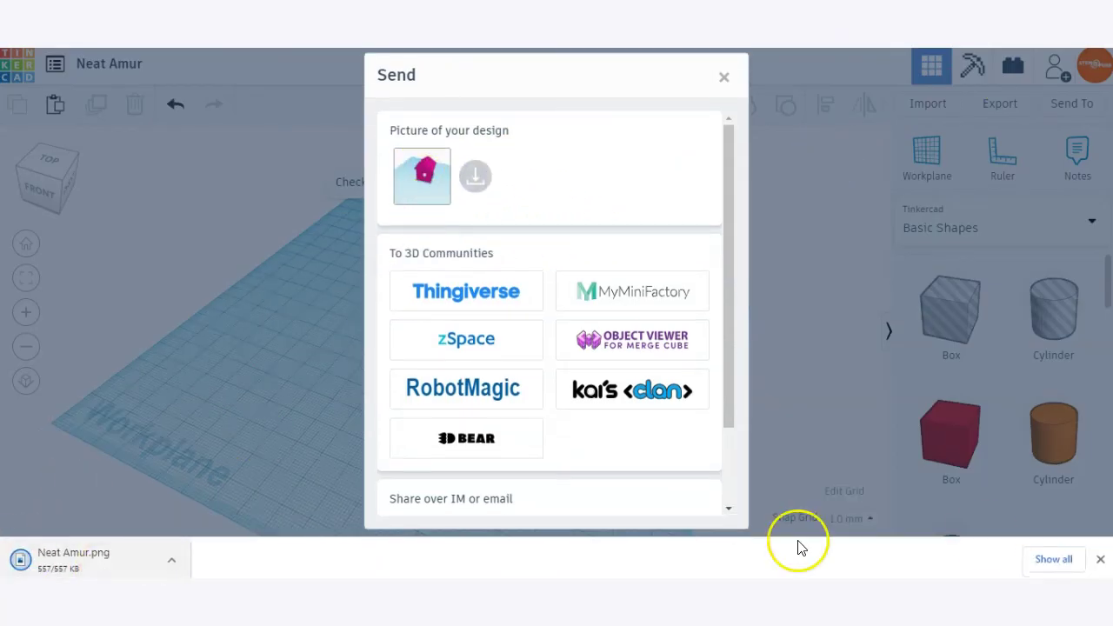
pyautogui.click(1099, 559)
pyautogui.scroll(-2, 522, 383)
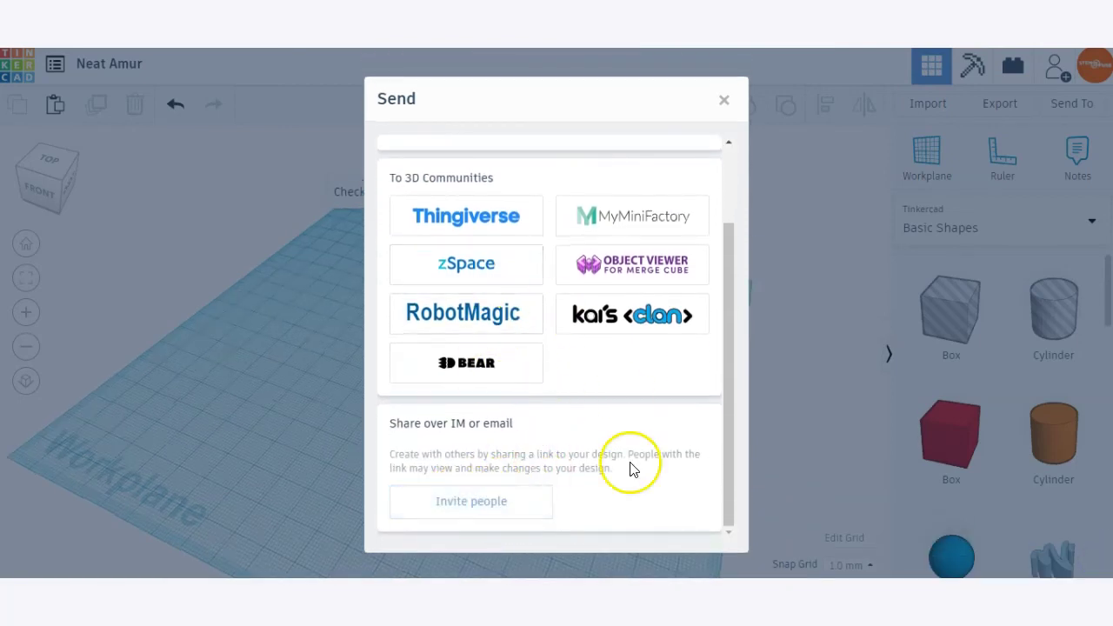
pyautogui.click(723, 100)
# - Rename the design as Sample Project
pyautogui.moveTo(286, 304); pyautogui.dragTo(318, 295, button='right')
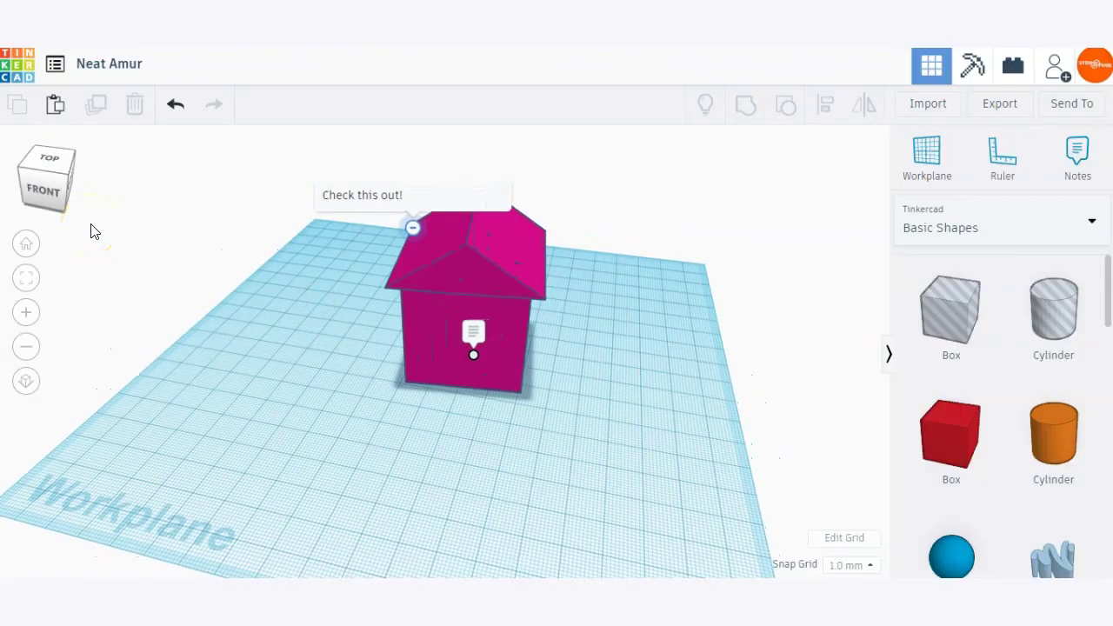
pyautogui.click(163, 228)
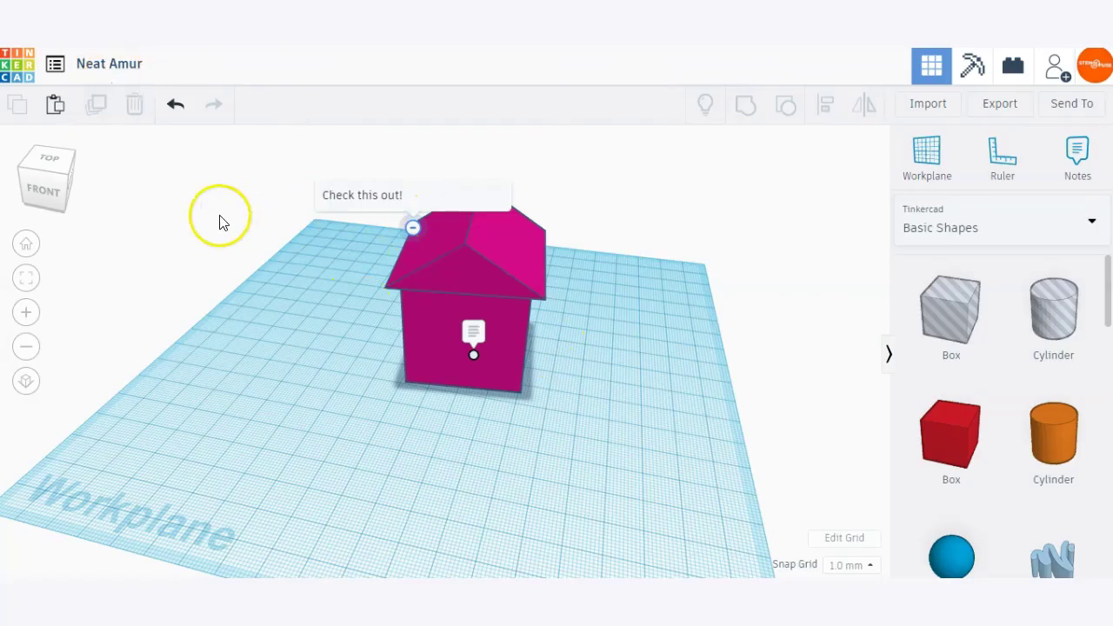
pyautogui.click(94, 77)
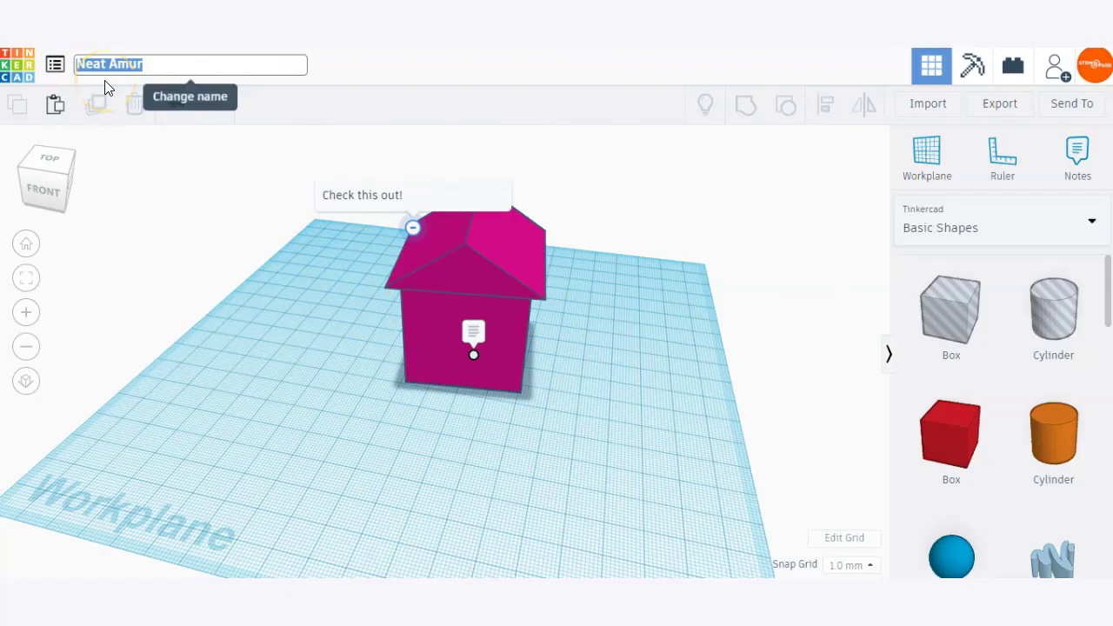
pyautogui.write('Sample Project')
pyautogui.press('Return')
# - Look through the list of current and recent designs
pyautogui.moveTo(217, 323)
pyautogui.mouseDown(button='right')
pyautogui.moveTo(255, 334)
pyautogui.moveTo(201, 332)
pyautogui.mouseUp(button='right')
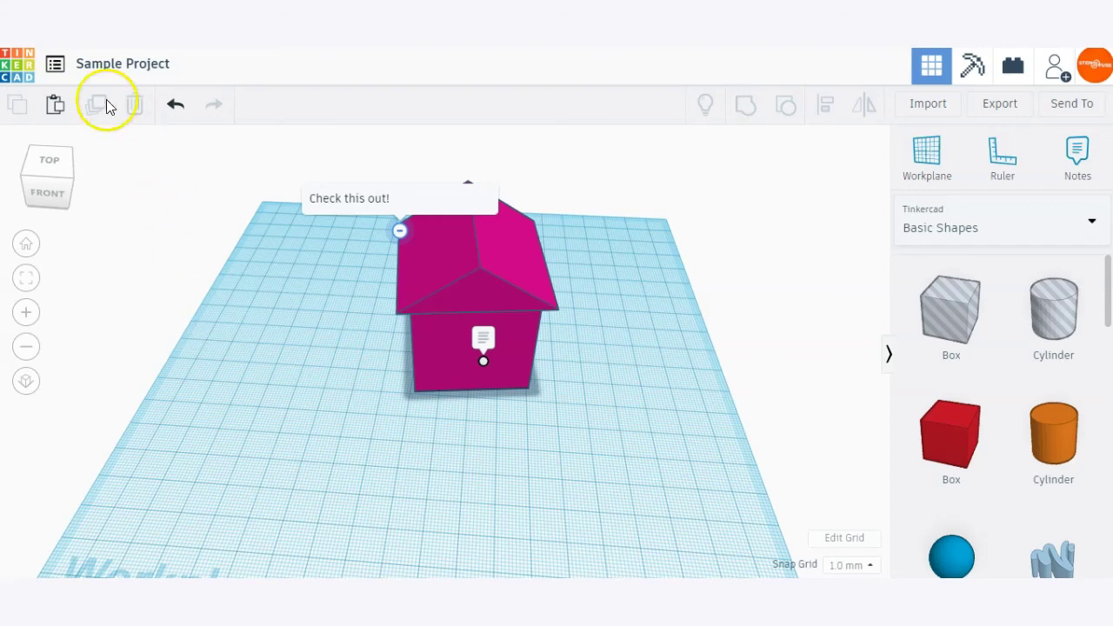
pyautogui.click(53, 64)
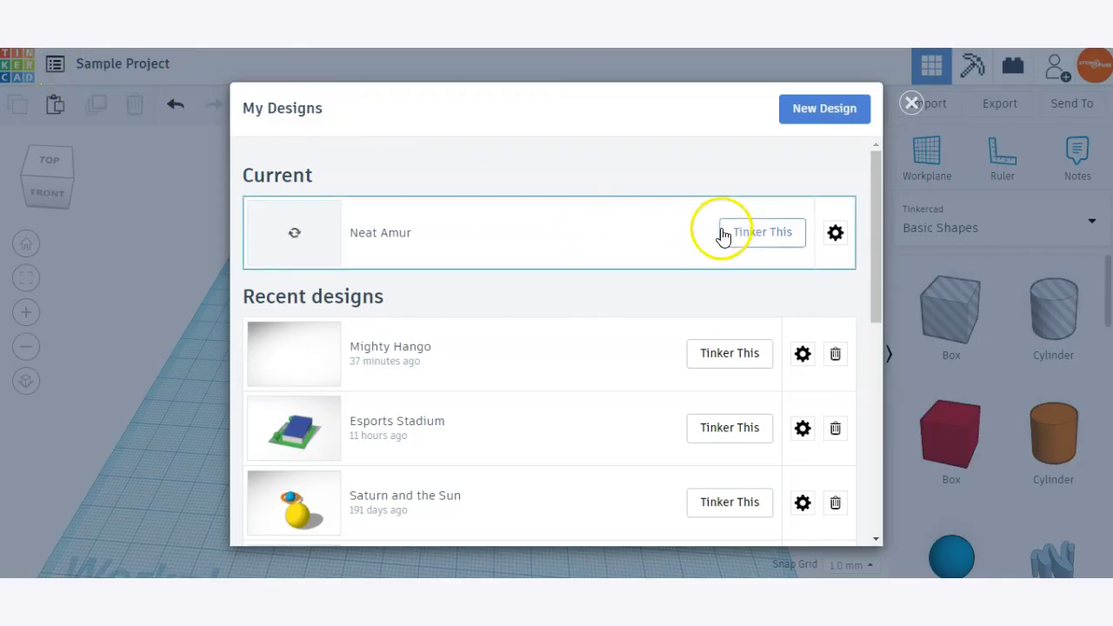
pyautogui.scroll(-4, 566, 235)
pyautogui.scroll(4, 585, 231)
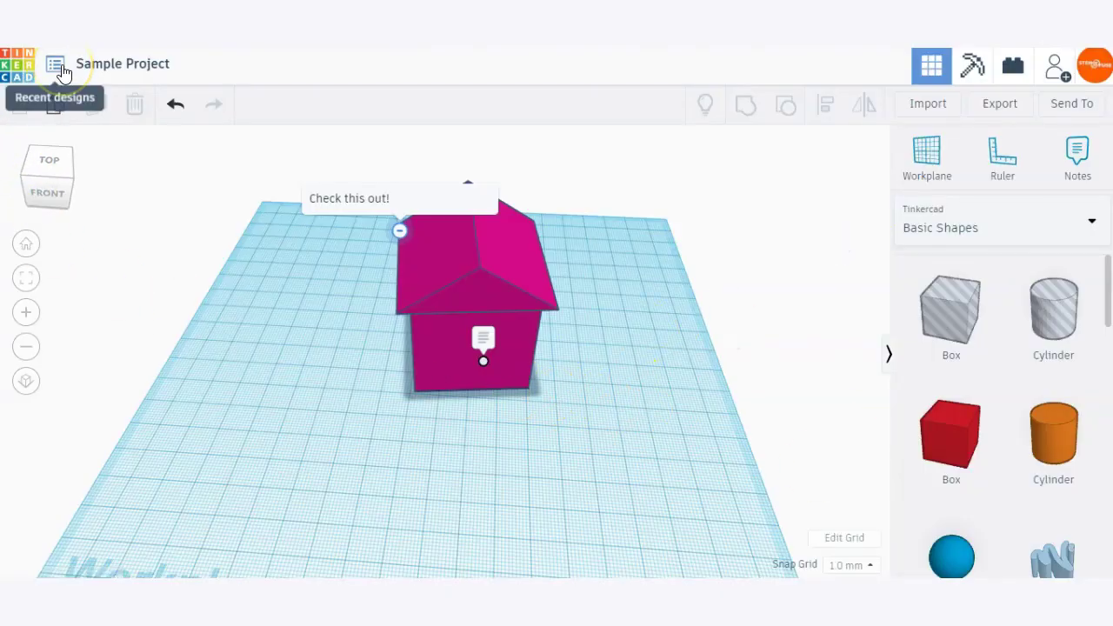
# - Set the current design's visibility to Public in its properties, review the license choices, and save the changes
pyautogui.moveTo(336, 463)
pyautogui.mouseDown(button='right')
pyautogui.moveTo(307, 420)
pyautogui.moveTo(307, 447)
pyautogui.moveTo(328, 429)
pyautogui.moveTo(352, 447)
pyautogui.moveTo(342, 447)
pyautogui.mouseUp(button='right')
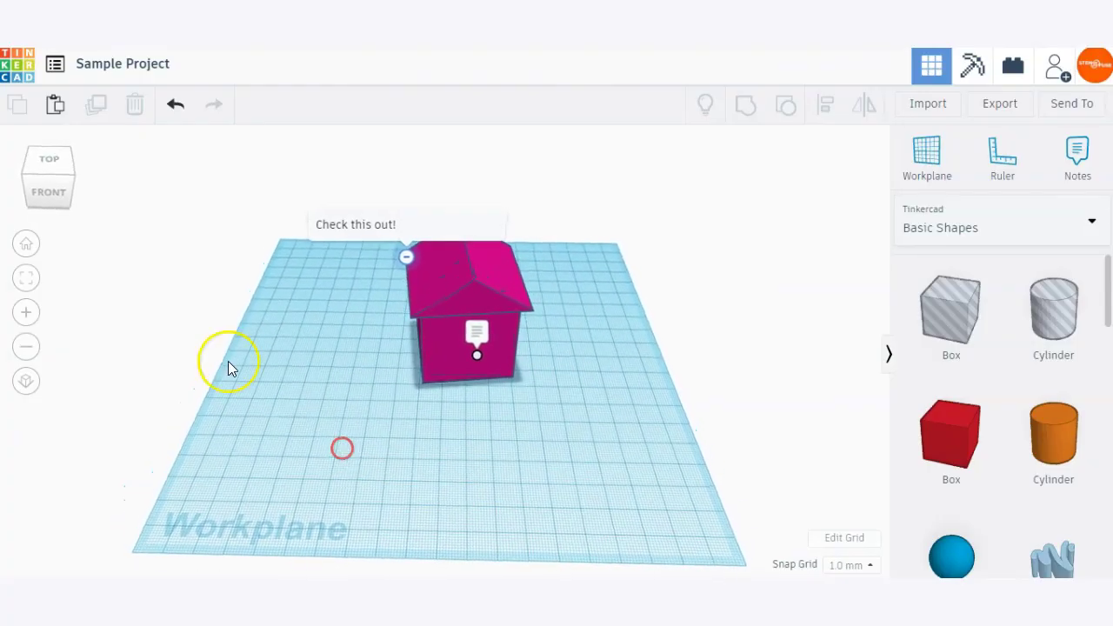
pyautogui.click(57, 66)
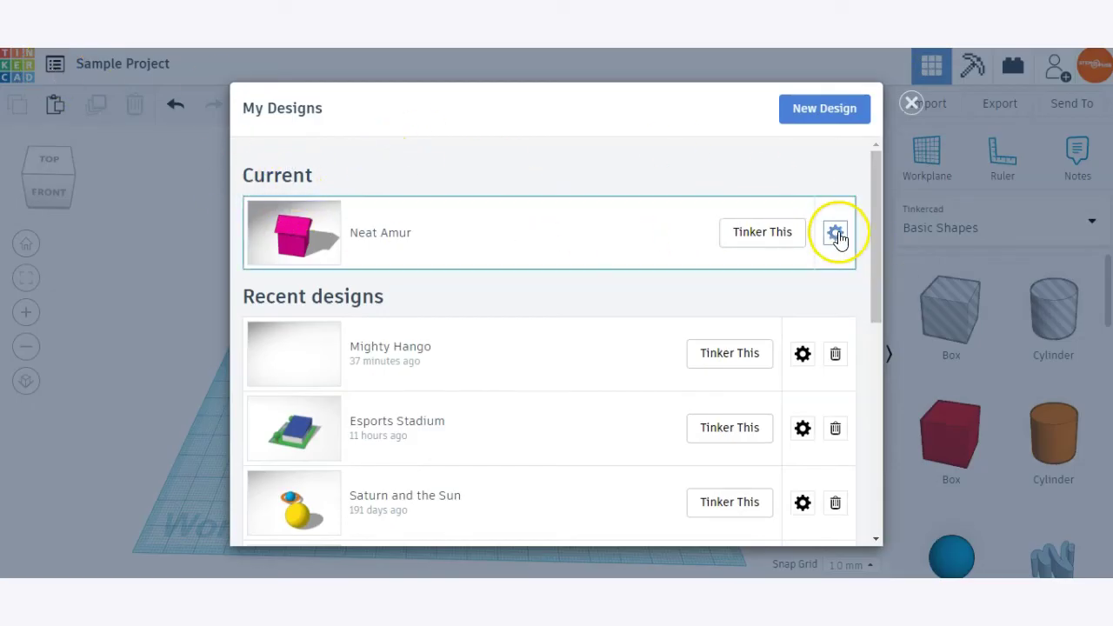
pyautogui.click(836, 233)
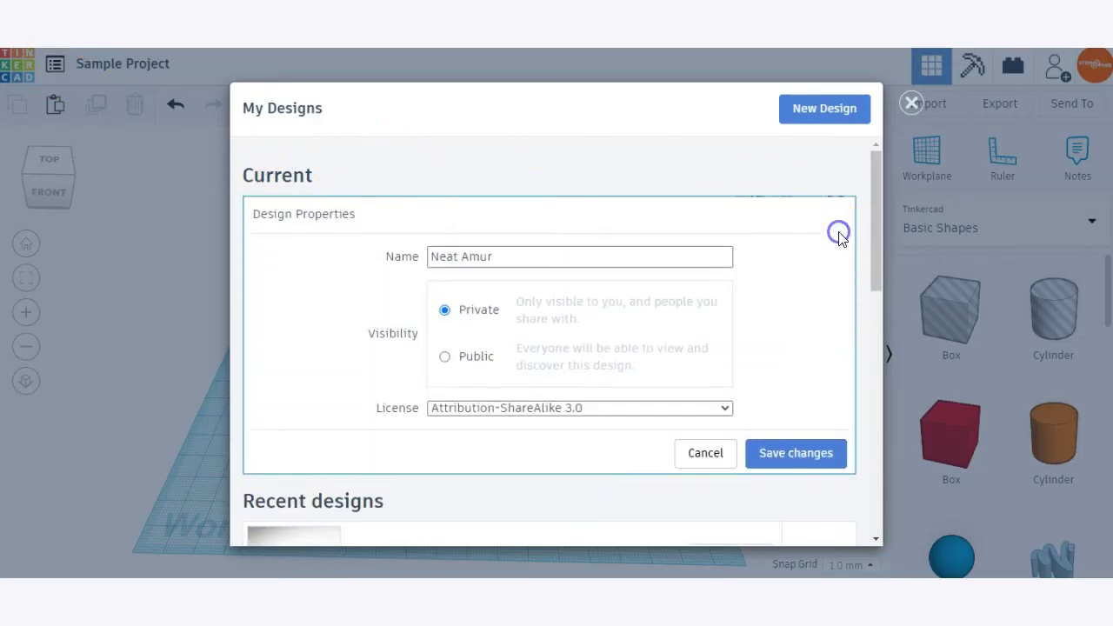
pyautogui.click(469, 250)
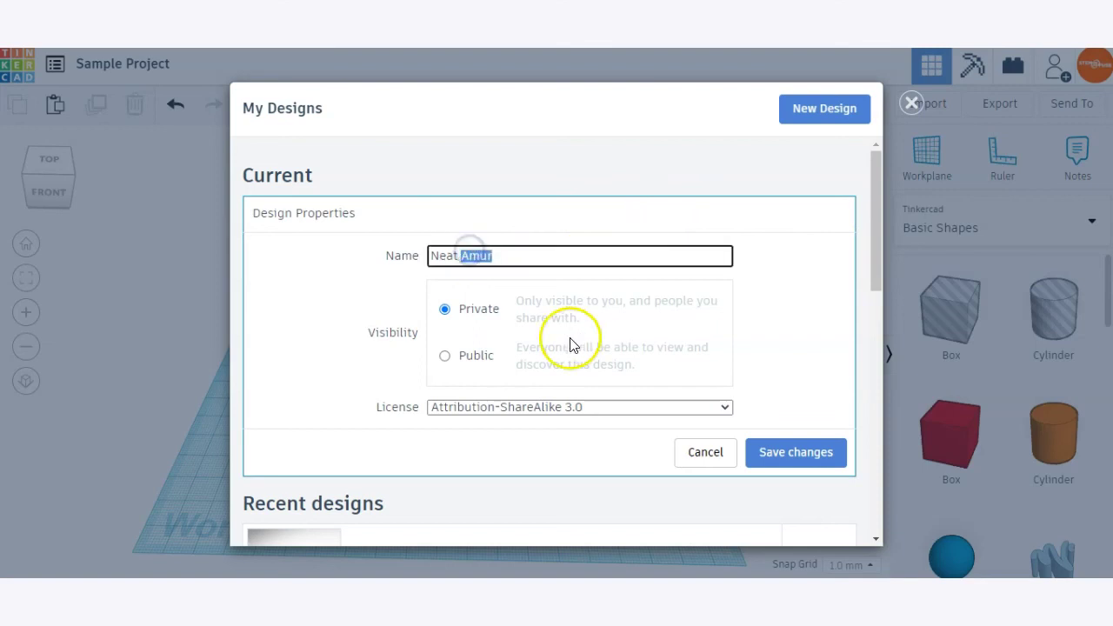
pyautogui.click(465, 358)
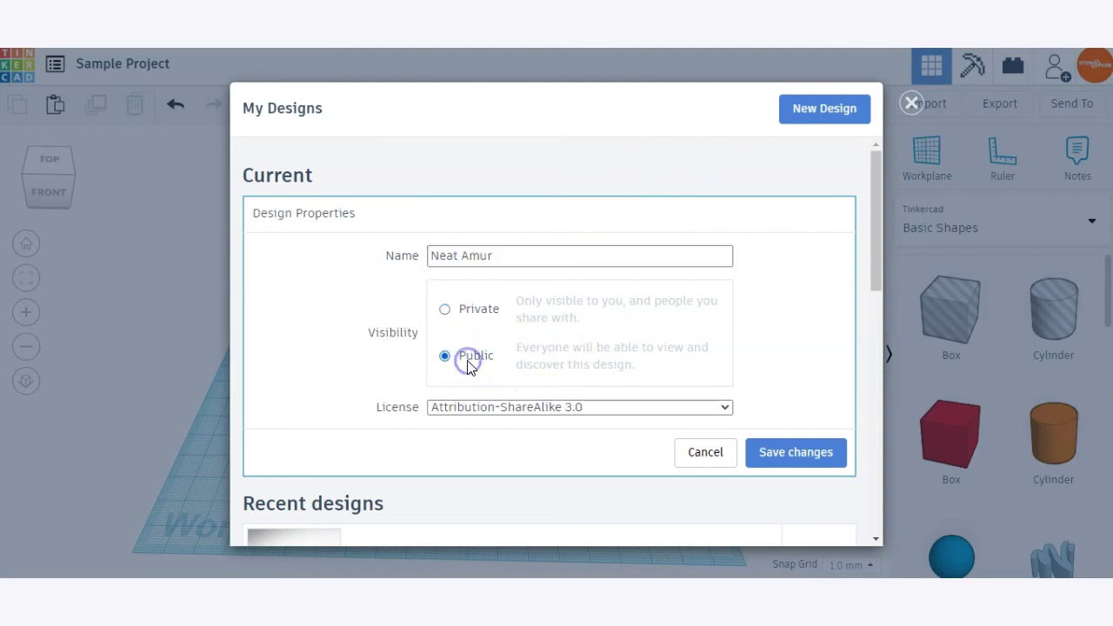
pyautogui.click(498, 408)
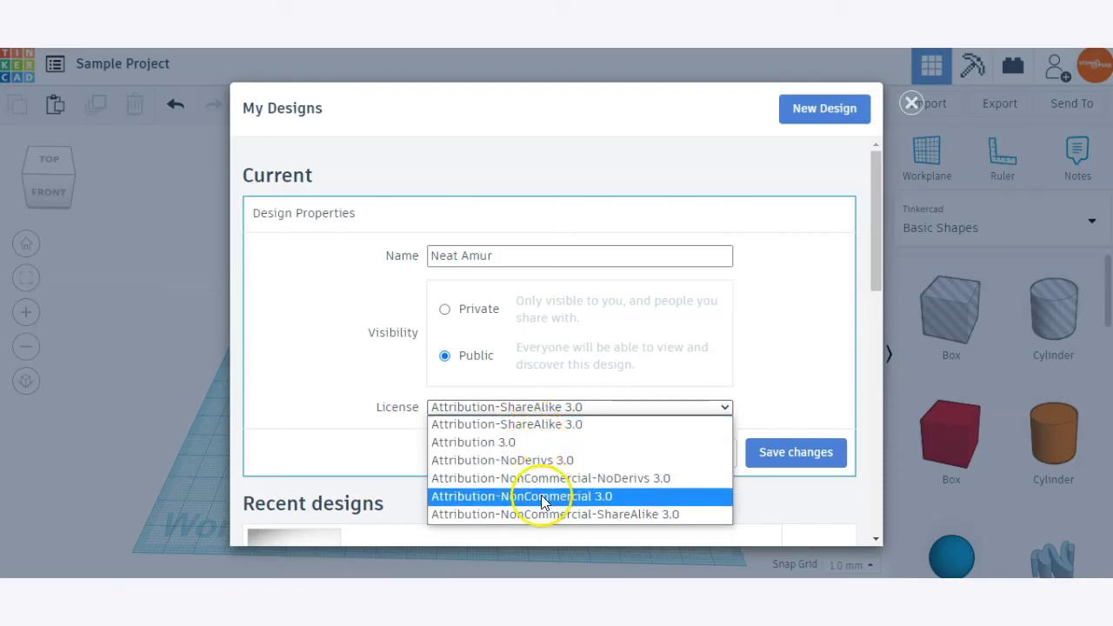
pyautogui.click(415, 400)
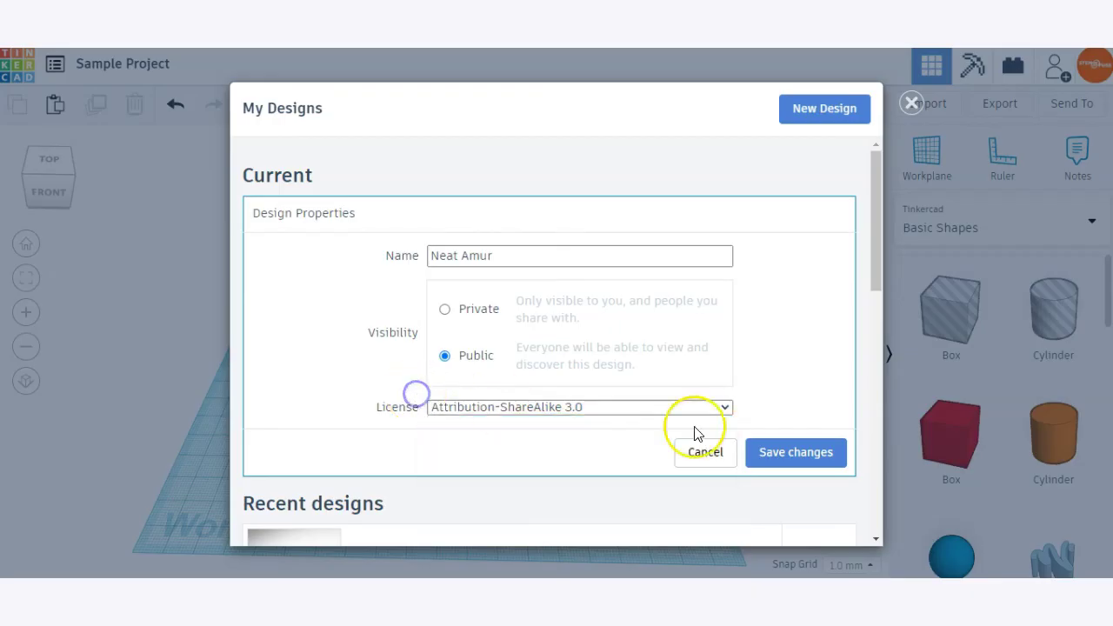
pyautogui.click(780, 463)
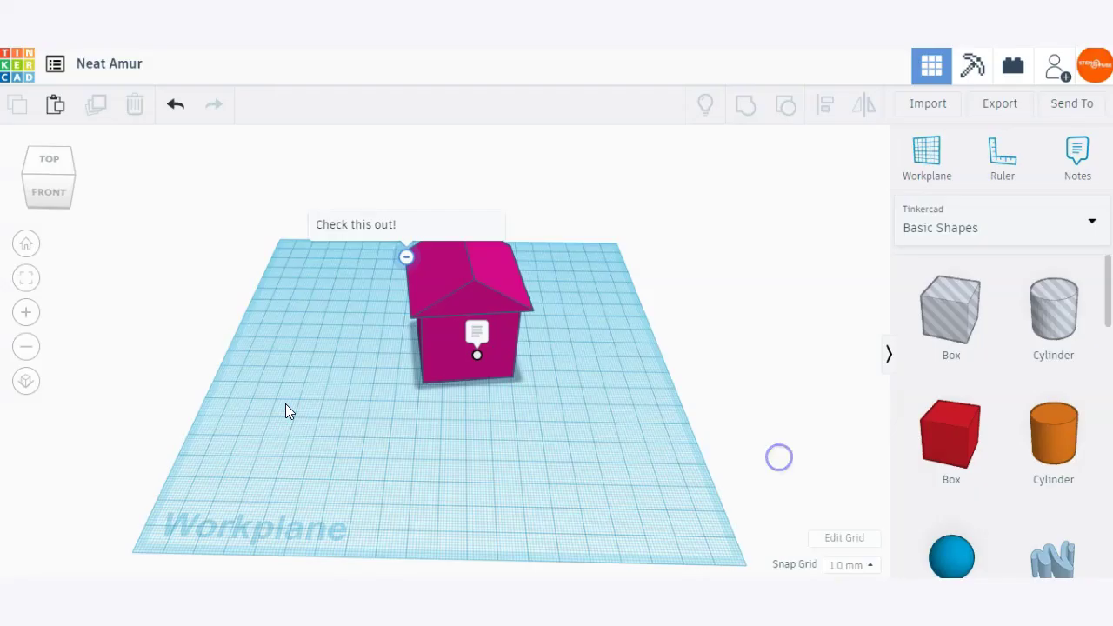
pyautogui.moveTo(256, 414); pyautogui.dragTo(162, 395, button='right')
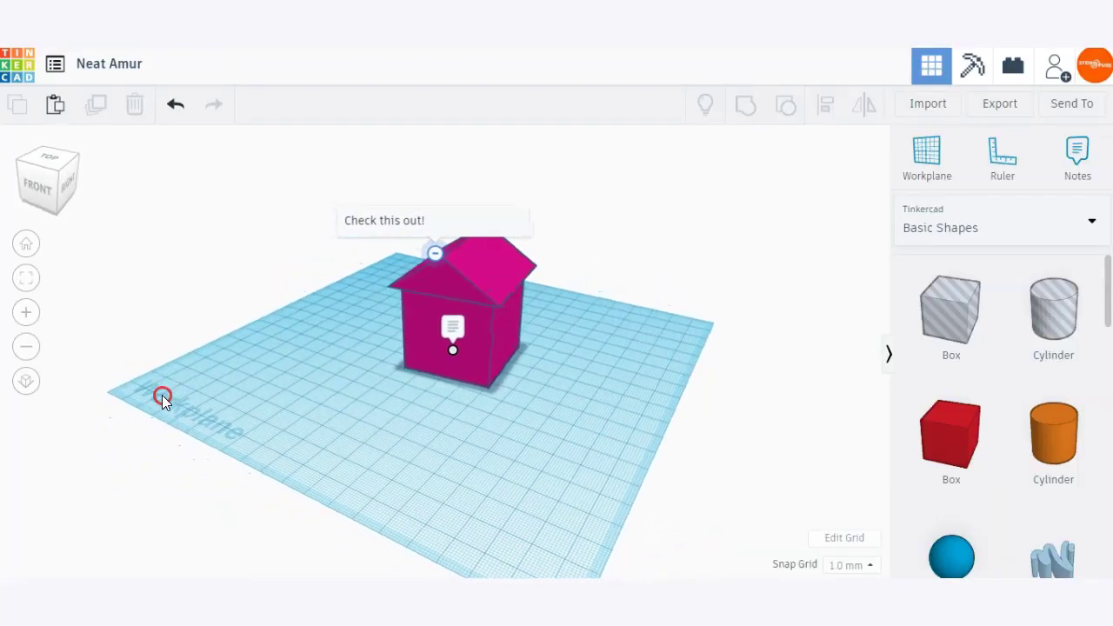